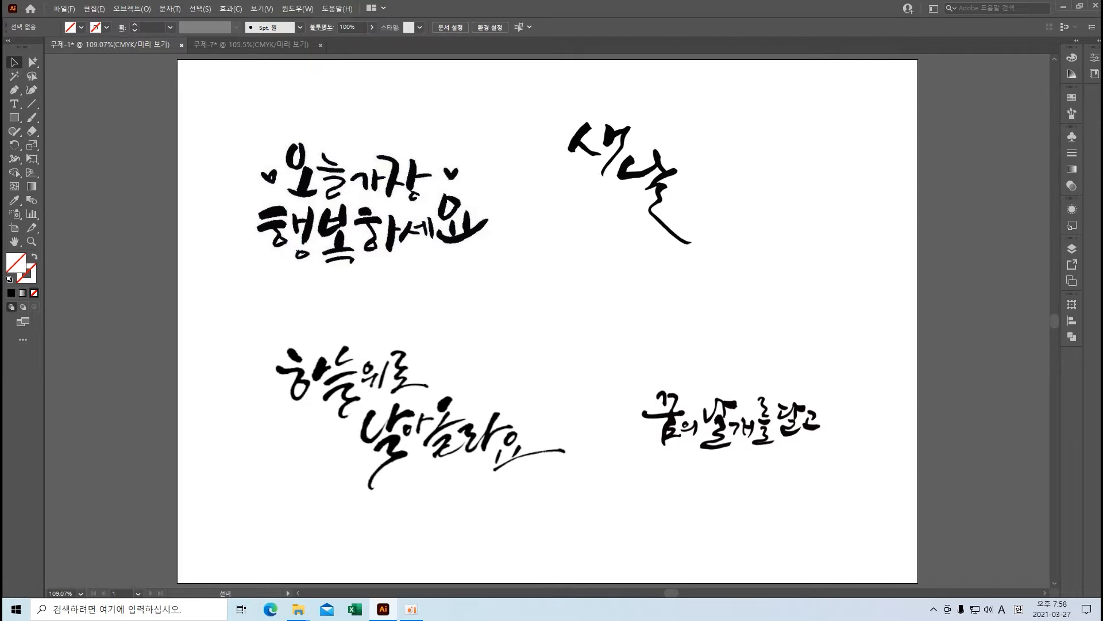
# Create a new A4 landscape document of 297 x 210 mm in CMYK color mode with high (300 ppi) raster effects.
pyautogui.click(63, 8)
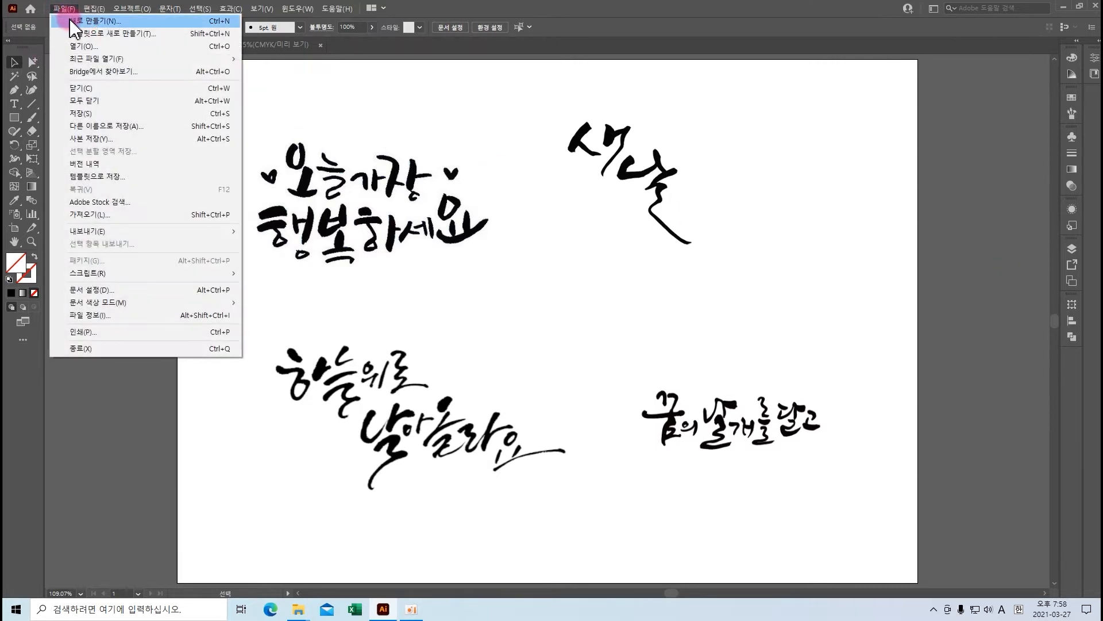
pyautogui.click(72, 21)
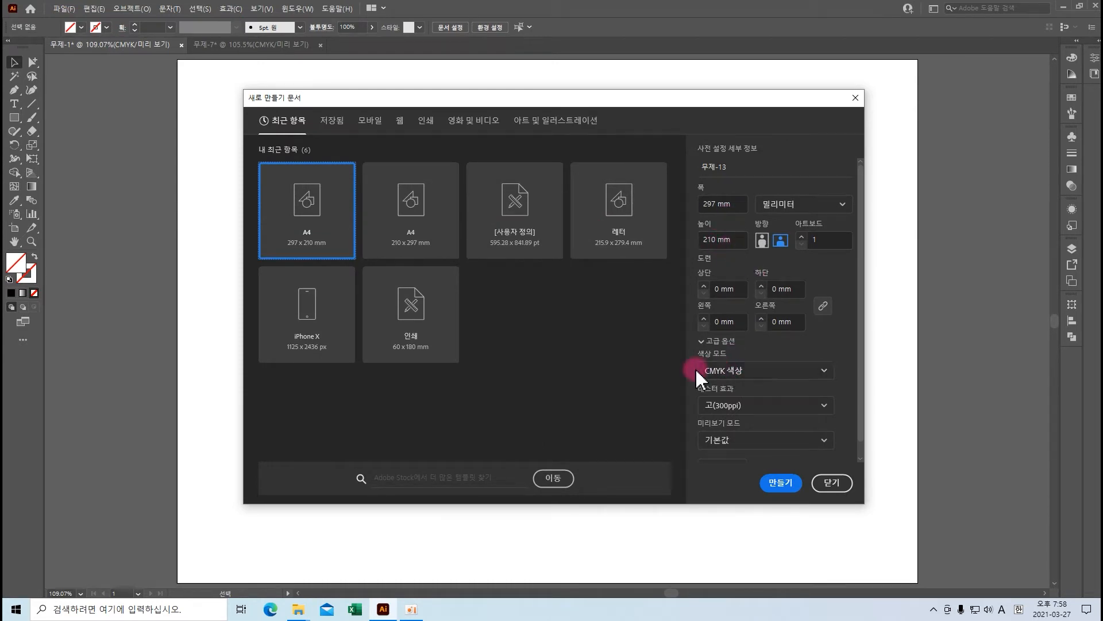
pyautogui.click(780, 484)
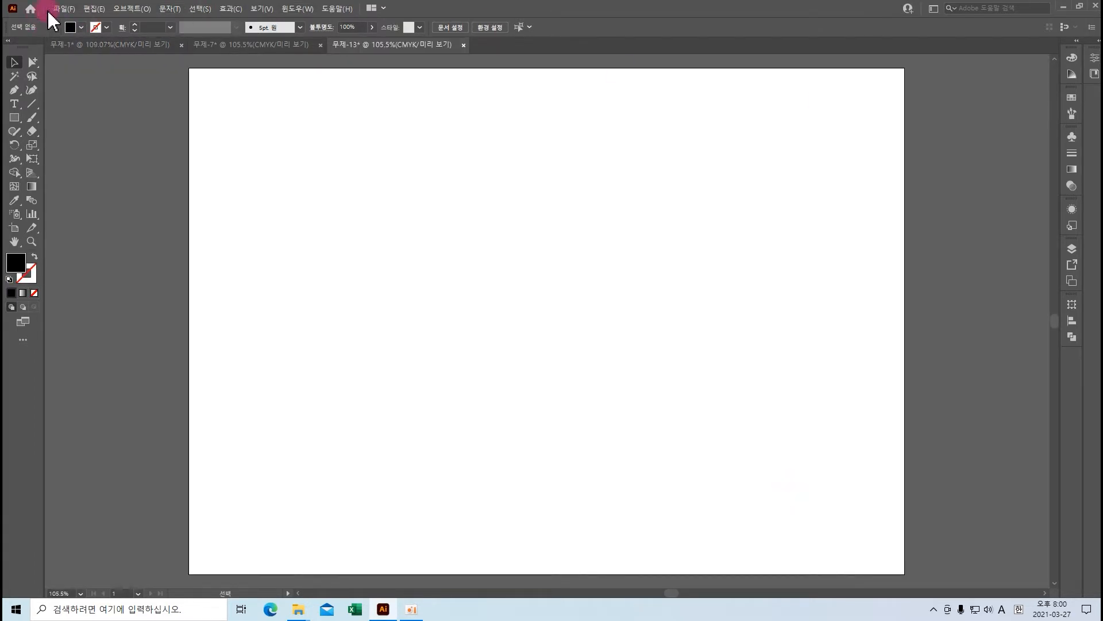
# Place the image 캘리그라피1.jpg at about 117 x 93 mm in the lower middle of the artboard.
pyautogui.click(63, 9)
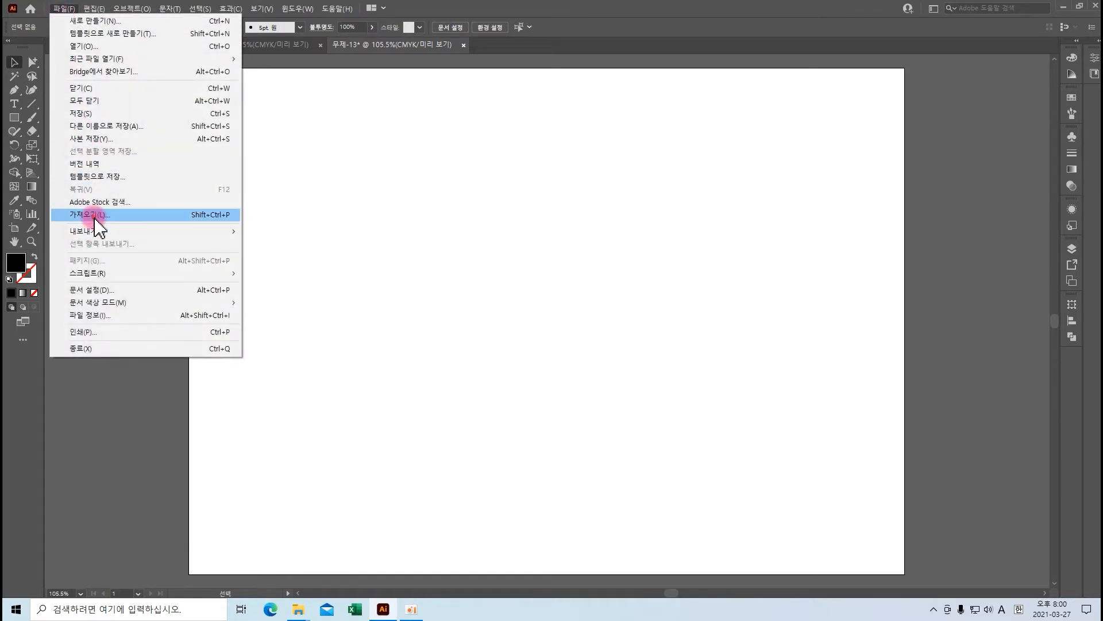
pyautogui.click(72, 215)
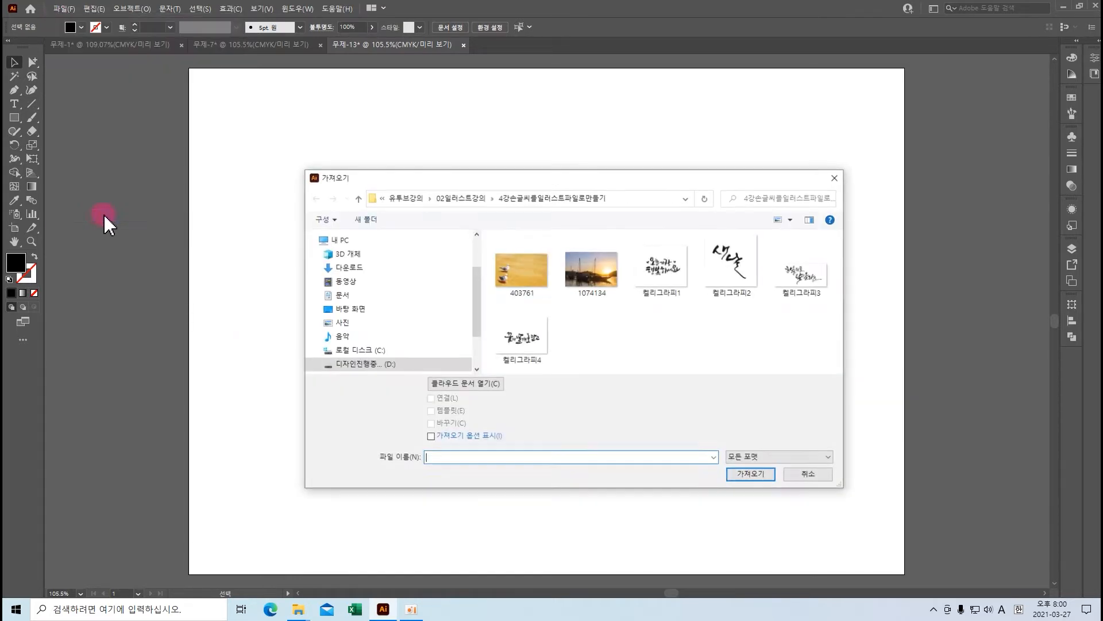
pyautogui.click(658, 277)
pyautogui.click(744, 474)
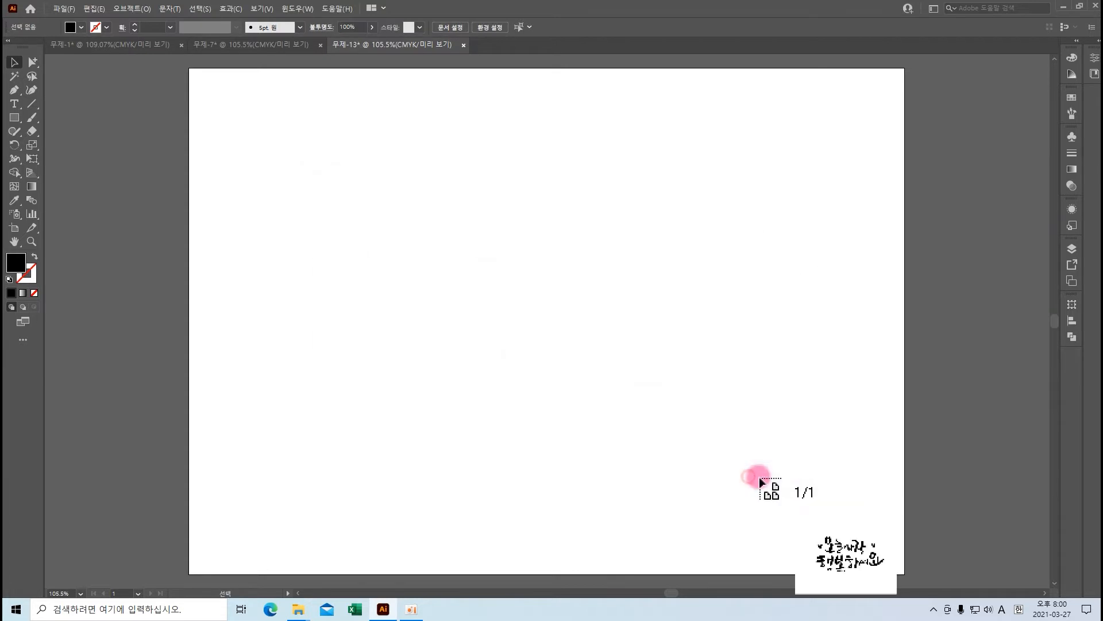
pyautogui.moveTo(382, 356); pyautogui.dragTo(862, 584)
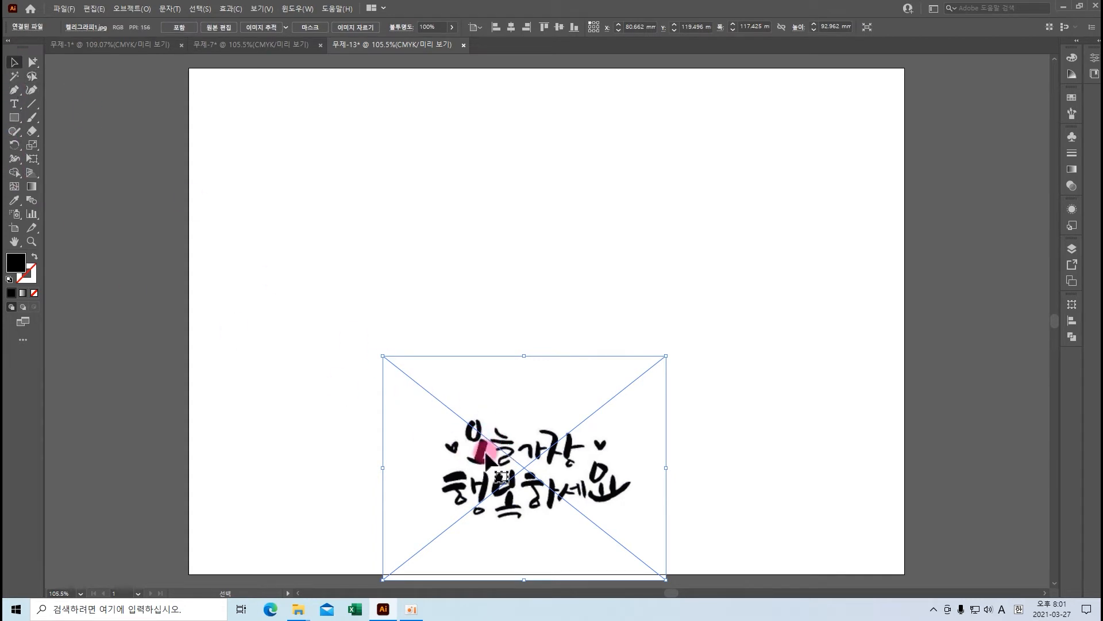
pyautogui.moveTo(484, 453); pyautogui.dragTo(528, 442)
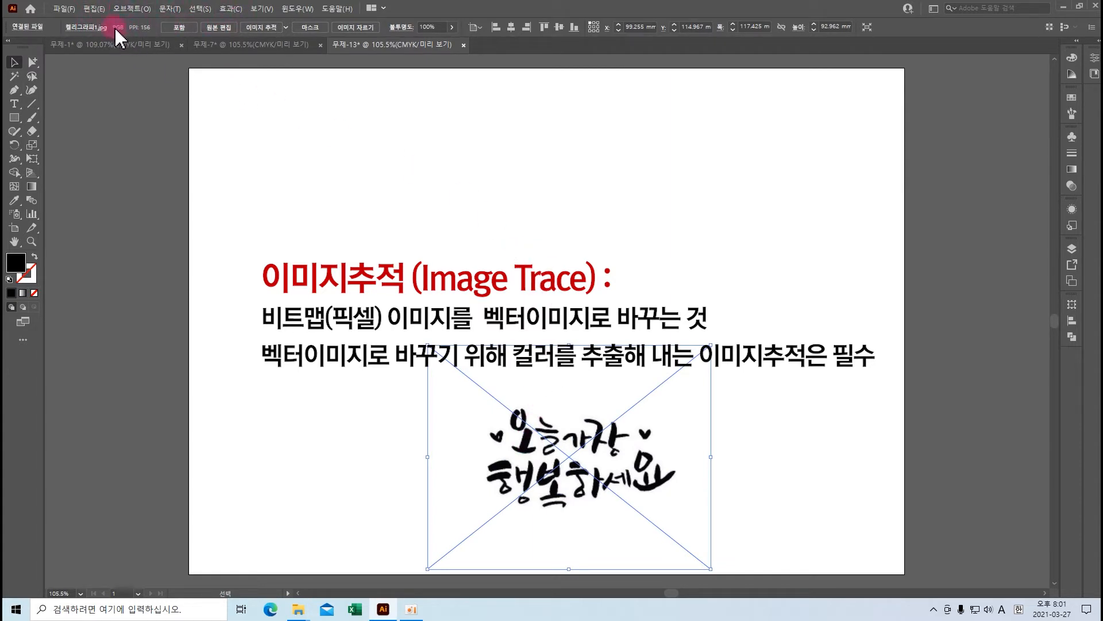
# Apply Image Trace to the placed calligraphy image with the 흑백 로고 (black and white logo) preset.
pyautogui.click(286, 29)
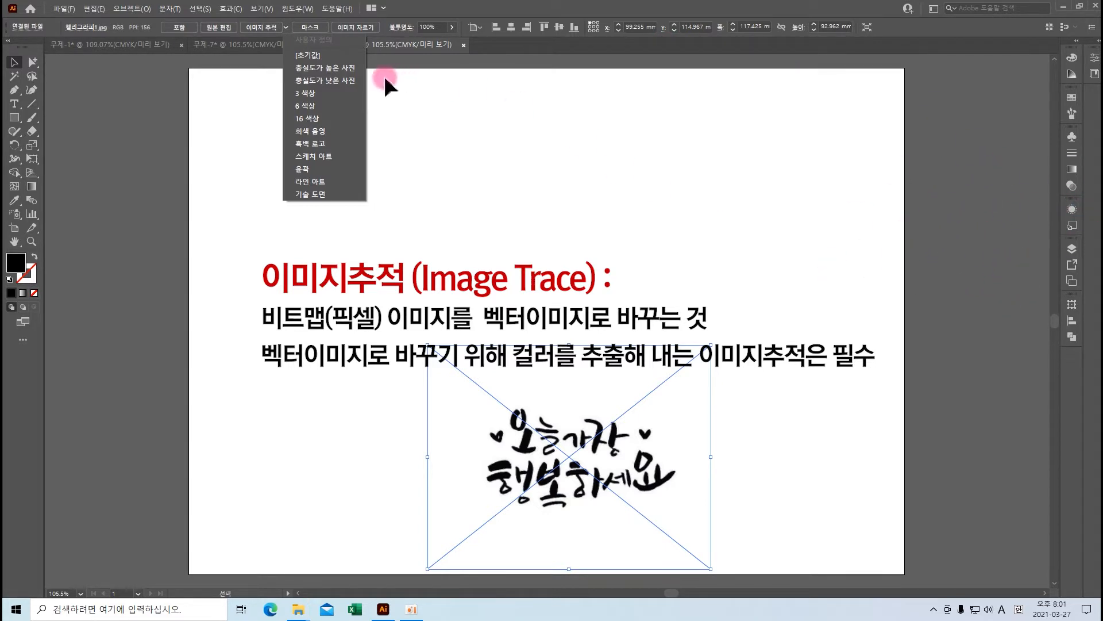
pyautogui.click(298, 9)
pyautogui.click(298, 9)
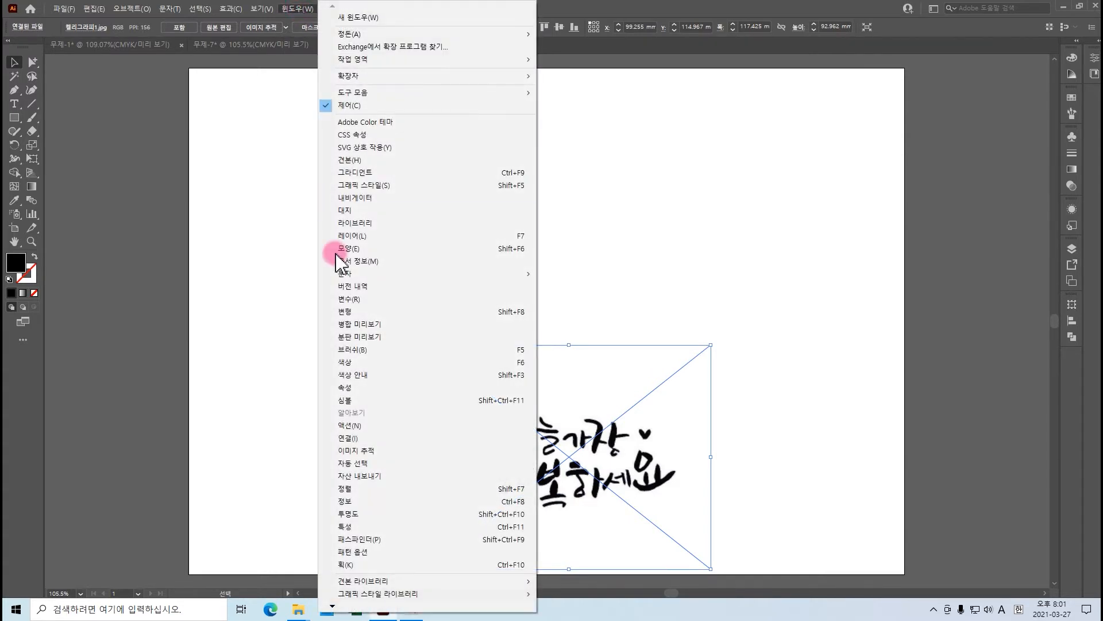
pyautogui.click(381, 452)
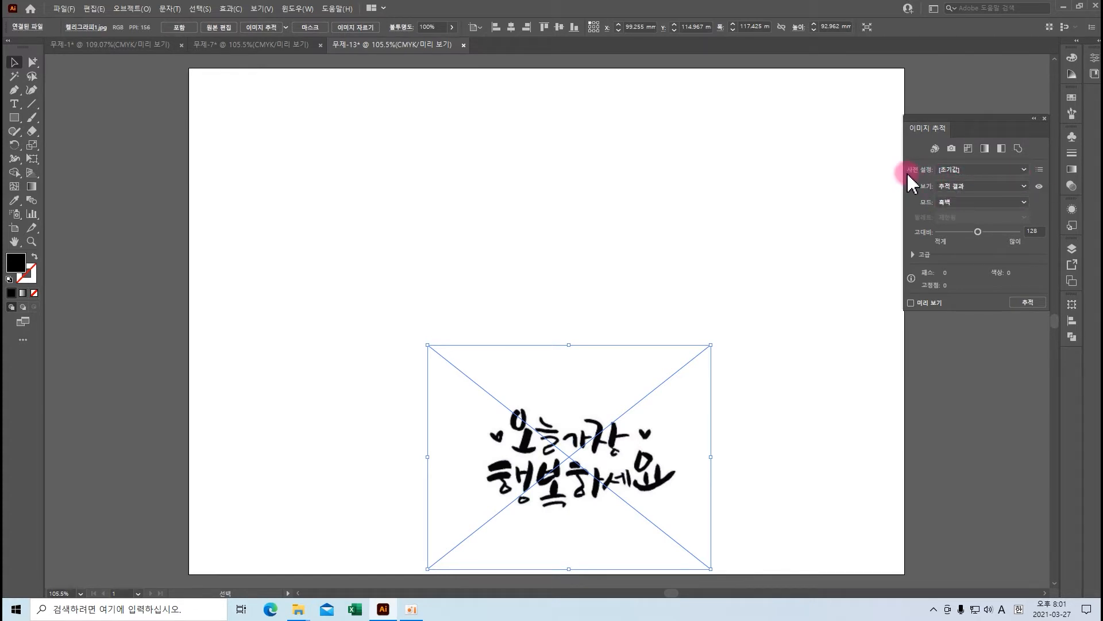
pyautogui.click(1025, 170)
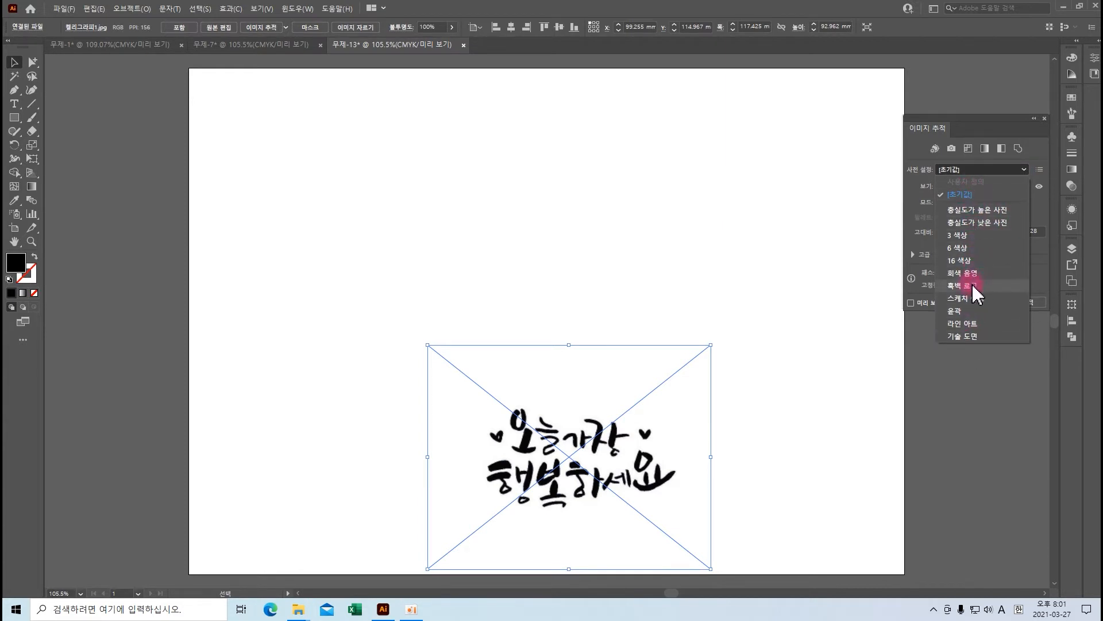
pyautogui.click(962, 285)
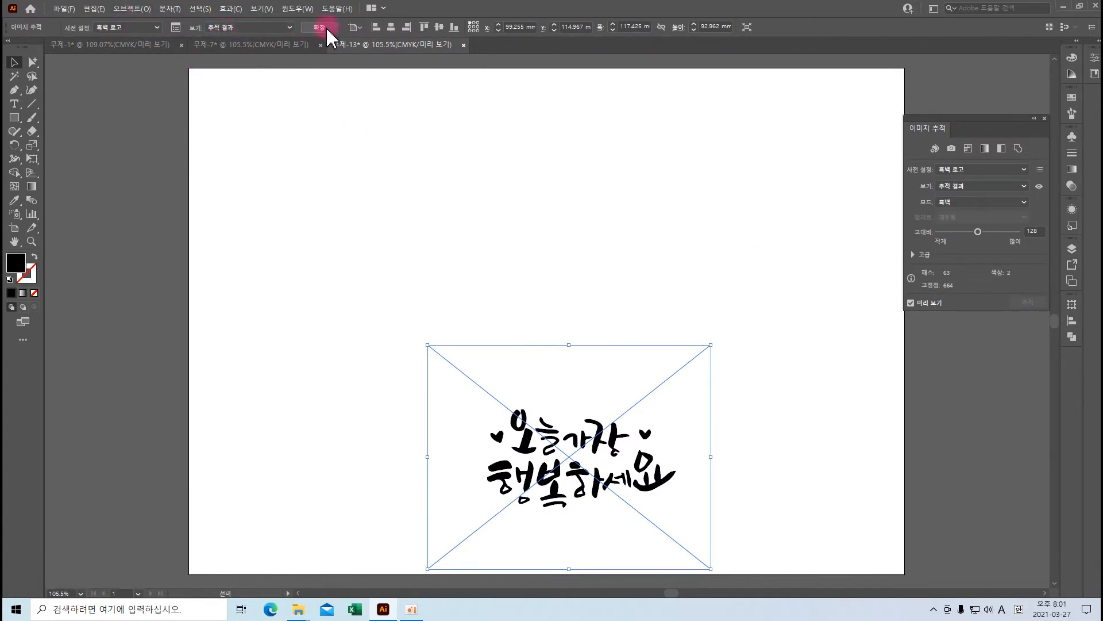
# Expand the traced calligraphy into vector paths with object and fill included, and deselect it.
pyautogui.click(130, 8)
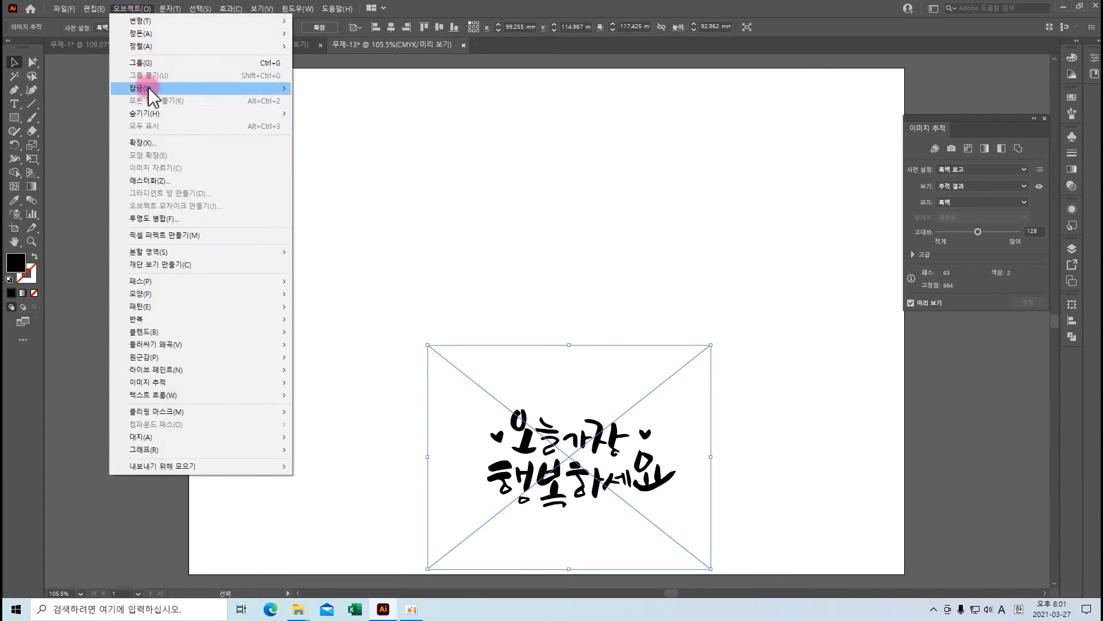
pyautogui.click(160, 144)
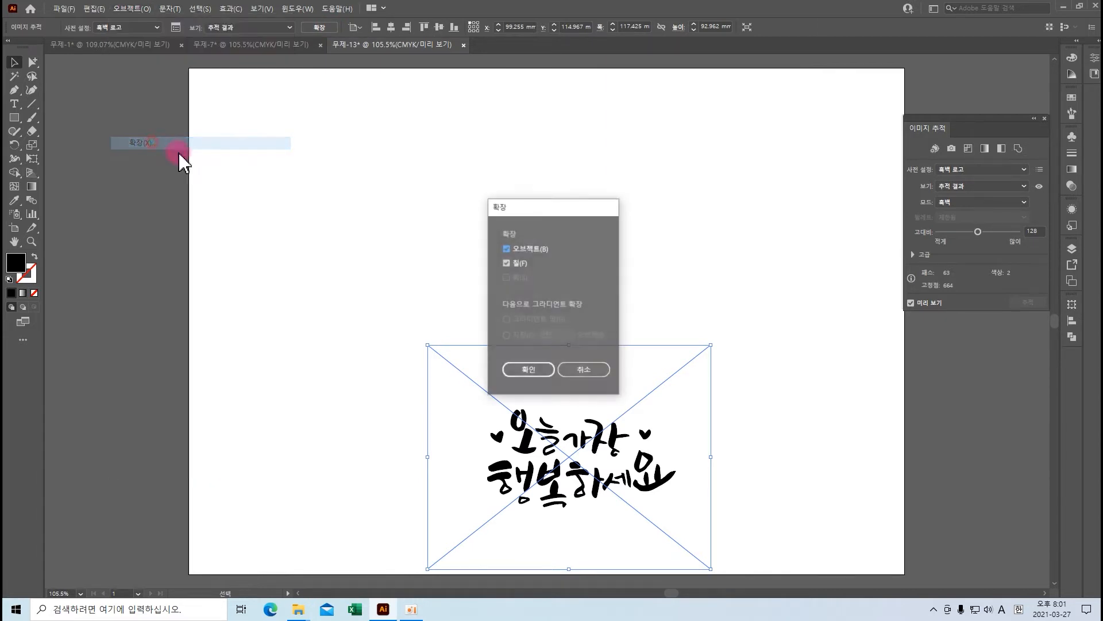
pyautogui.click(541, 372)
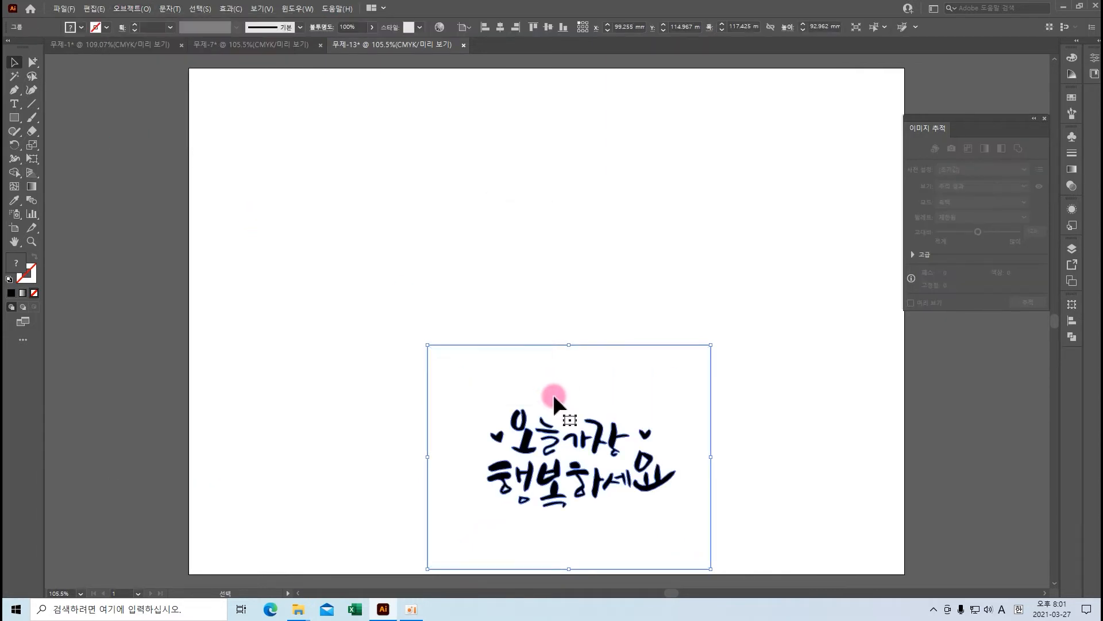
pyautogui.click(61, 80)
# Select all black strokes of the expanded lettering with the Magic Wand tool, and dismiss the ad notification.
pyautogui.click(14, 77)
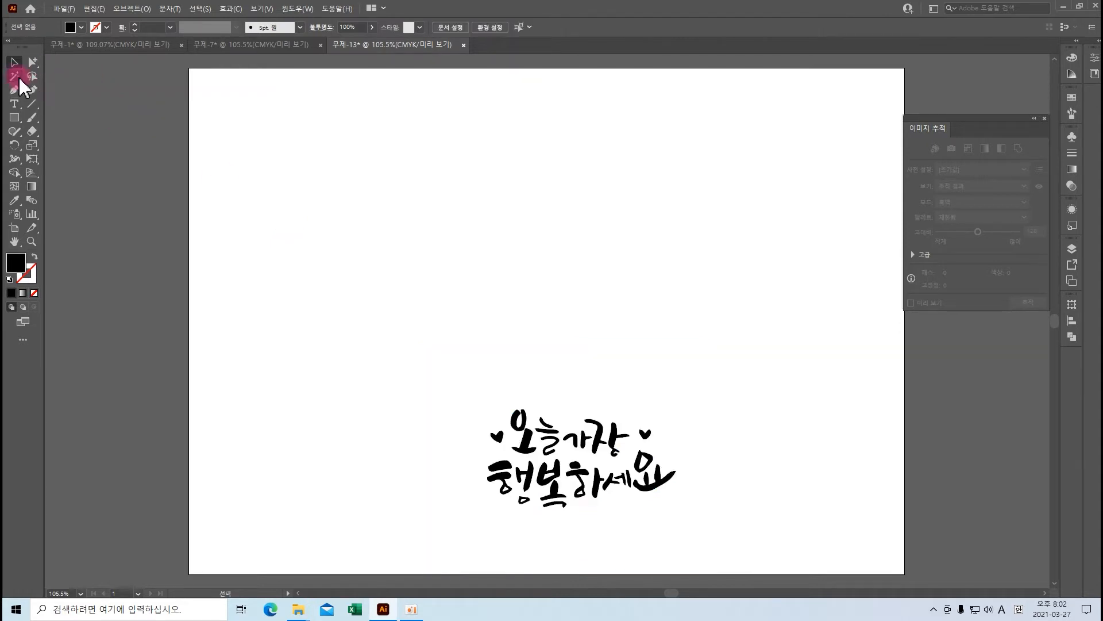
pyautogui.click(17, 78)
pyautogui.click(514, 413)
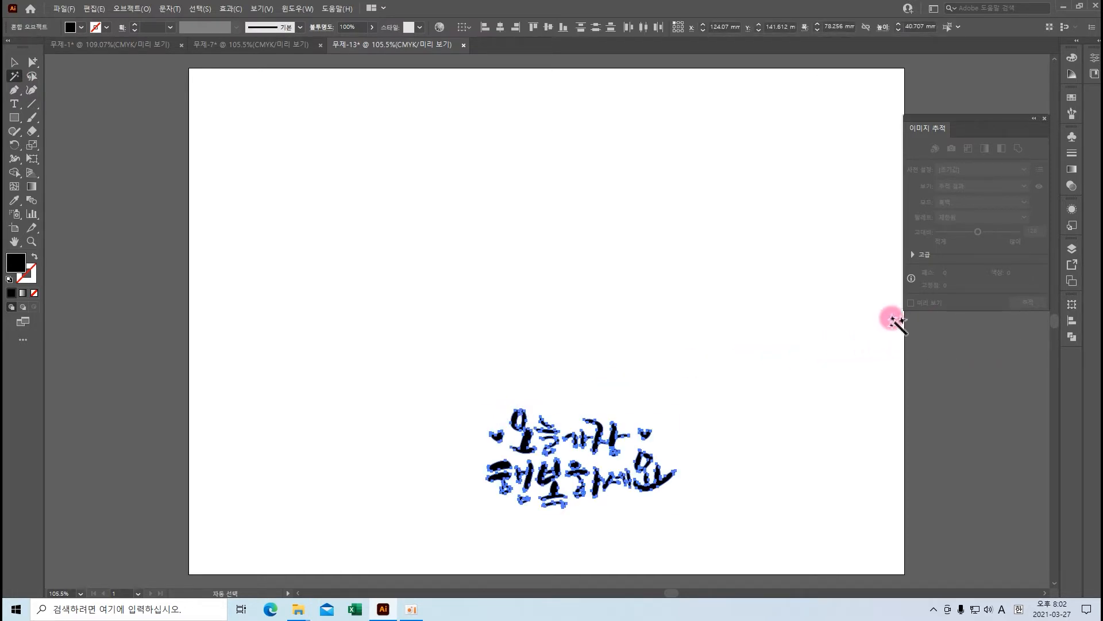
pyautogui.hotkey('ctrl', '+')
pyautogui.hotkey('ctrl', '+')
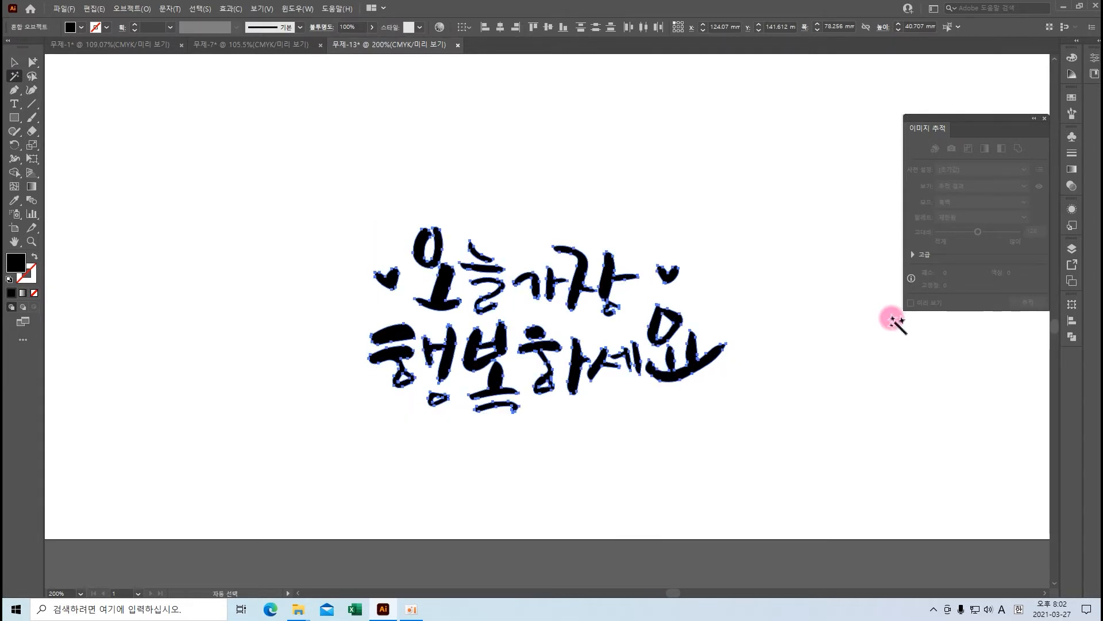
pyautogui.moveTo(454, 245); pyautogui.dragTo(491, 328)
pyautogui.moveTo(519, 277); pyautogui.dragTo(542, 293)
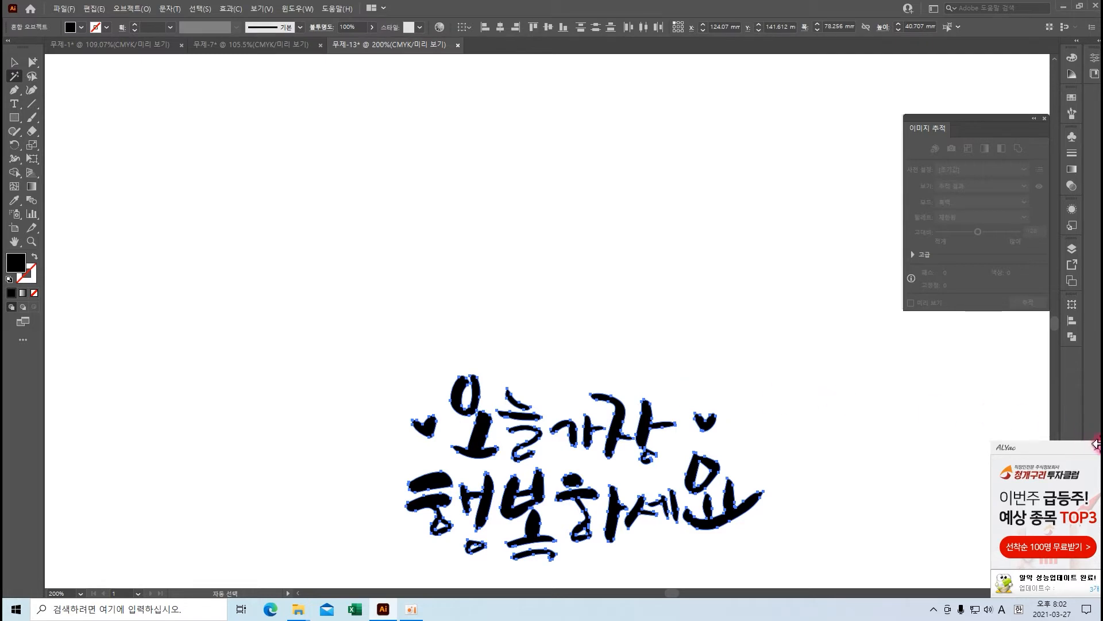
pyautogui.click(1095, 446)
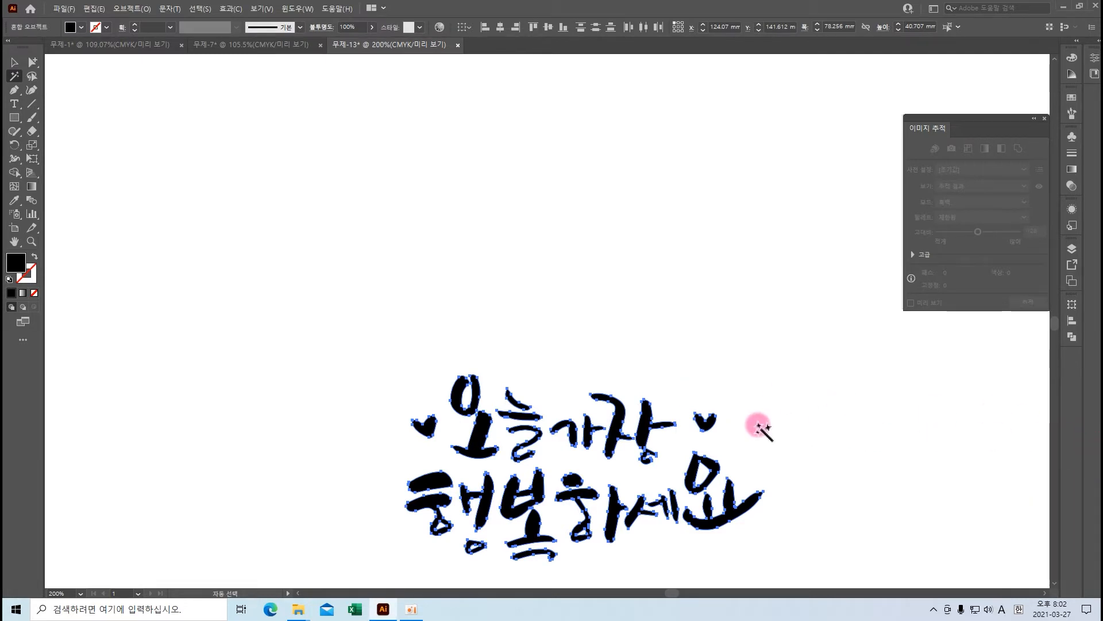
# Paste a copy of the selected black lettering into the empty area above the original.
pyautogui.press('v')
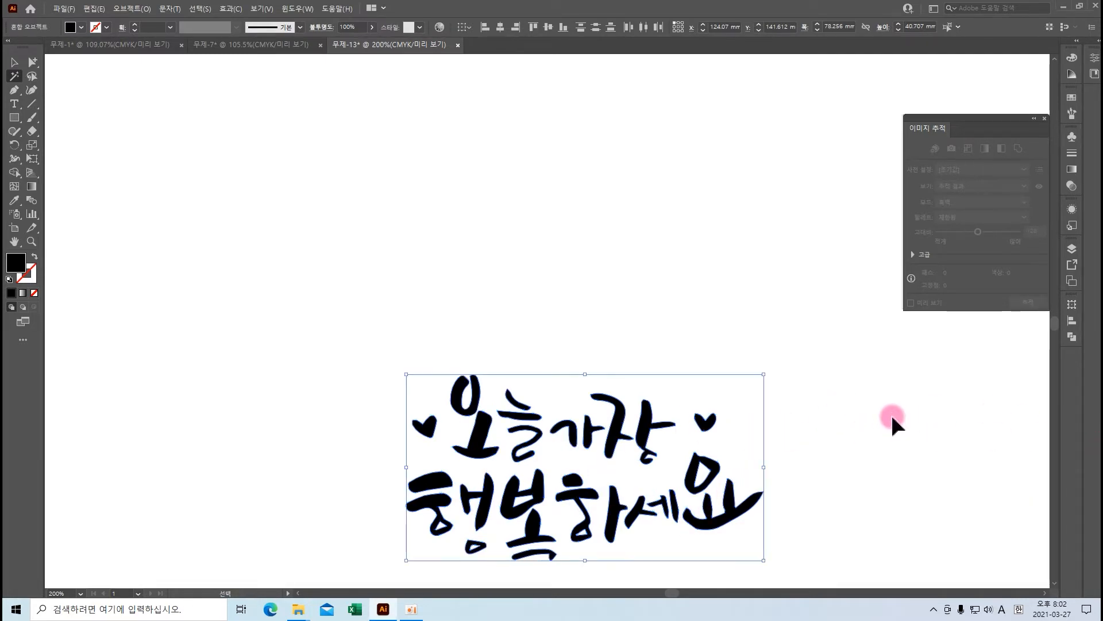
pyautogui.moveTo(648, 278); pyautogui.dragTo(720, 432)
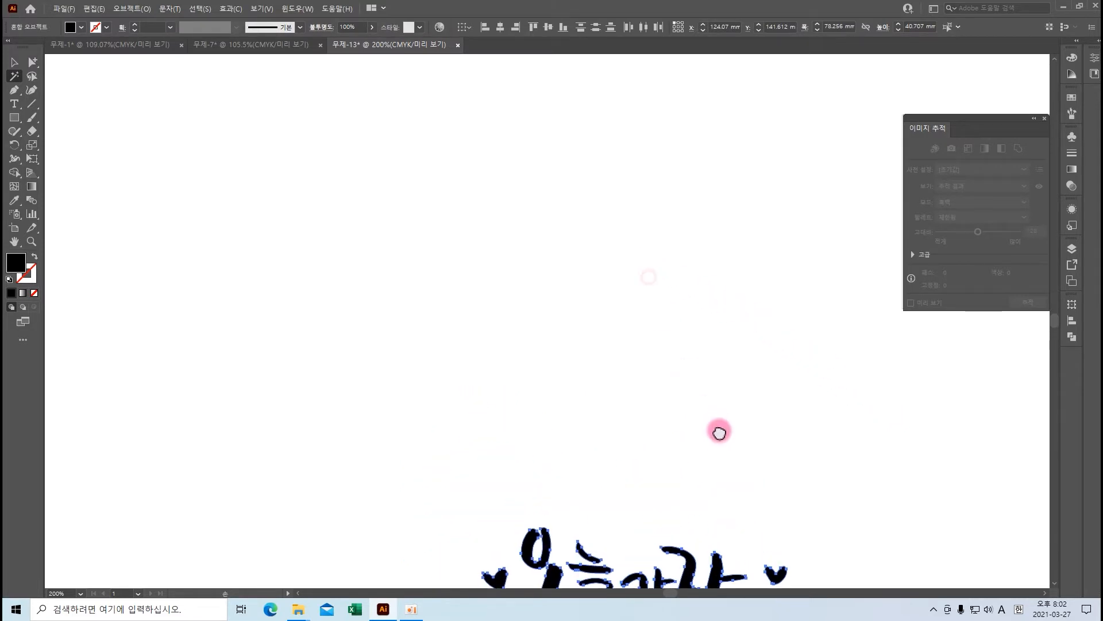
pyautogui.hotkey('ctrl', 'v')
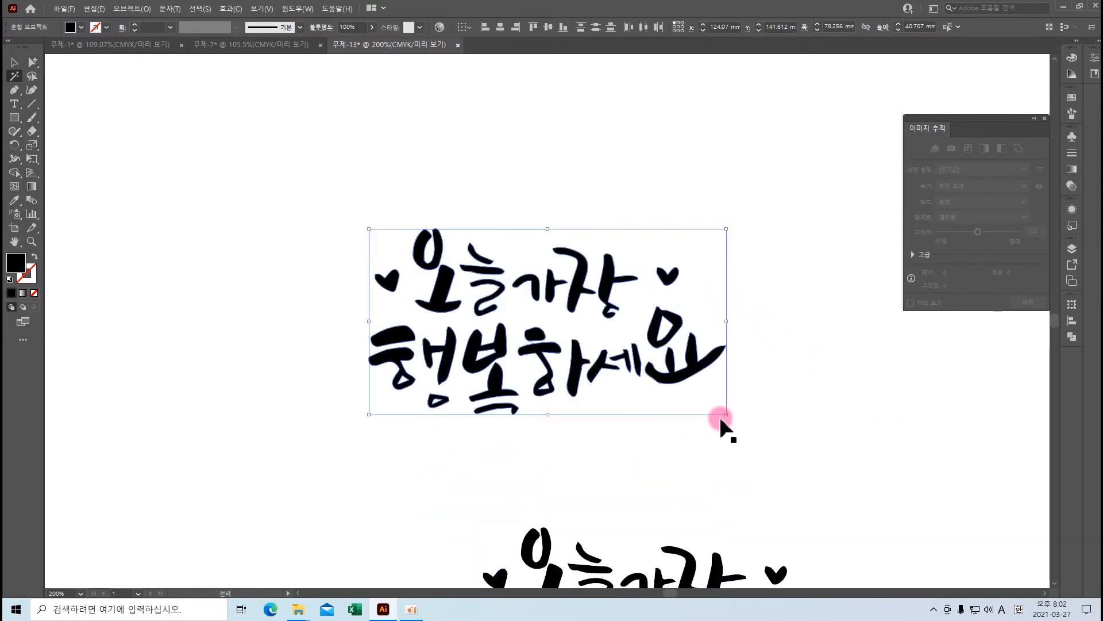
pyautogui.press('y')
# Move the pasted lettering to the artboard's upper left area and fill it with the orange-red swatch.
pyautogui.click(15, 62)
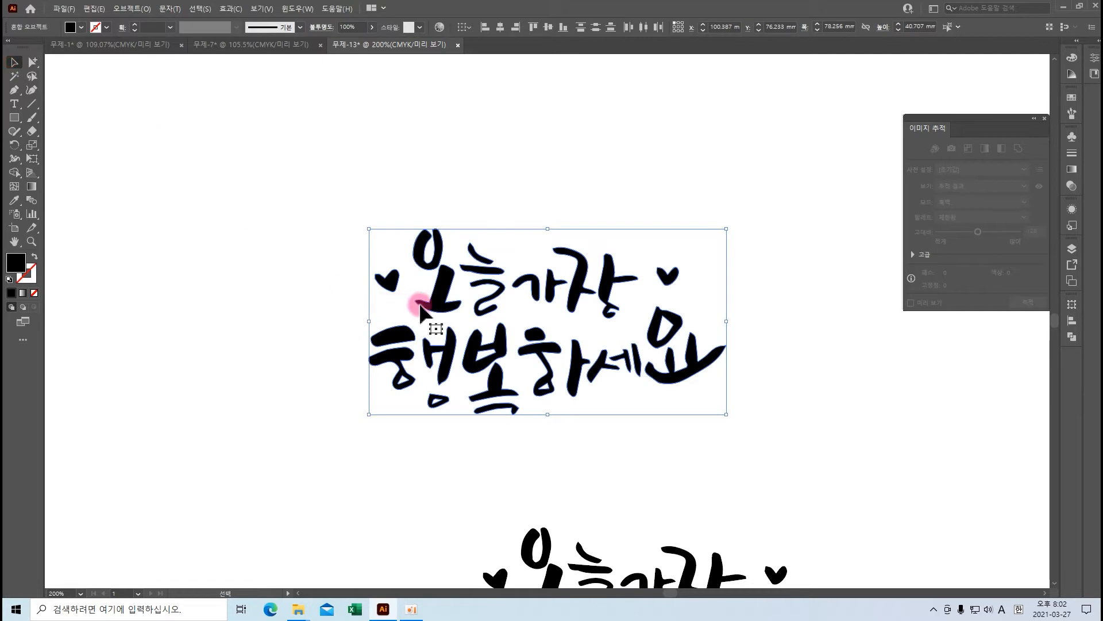
pyautogui.moveTo(435, 301); pyautogui.dragTo(192, 183)
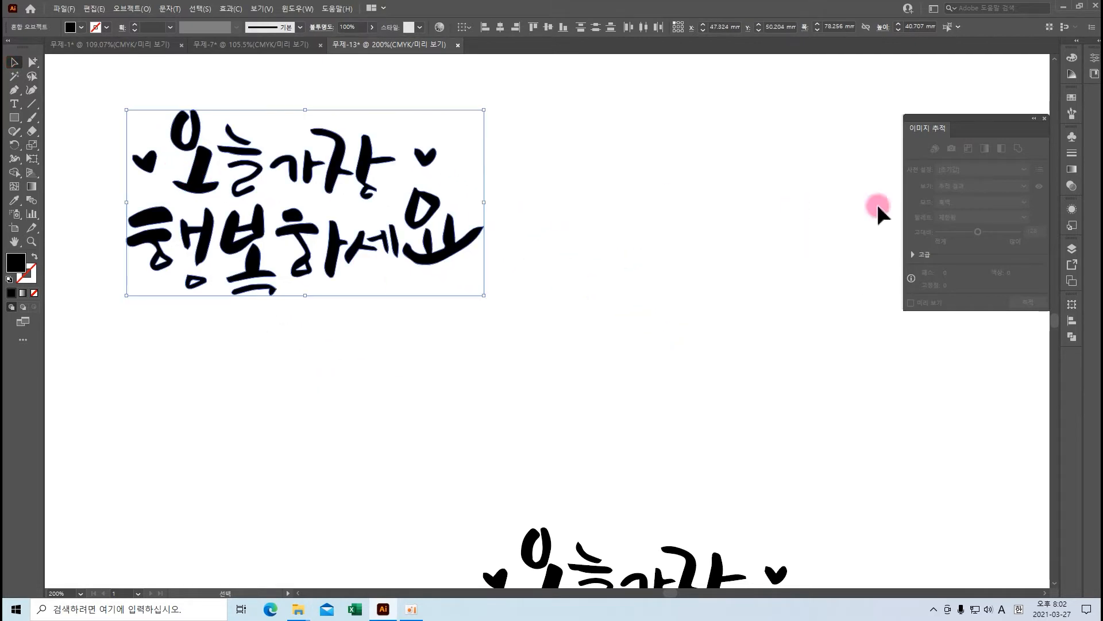
pyautogui.click(1072, 98)
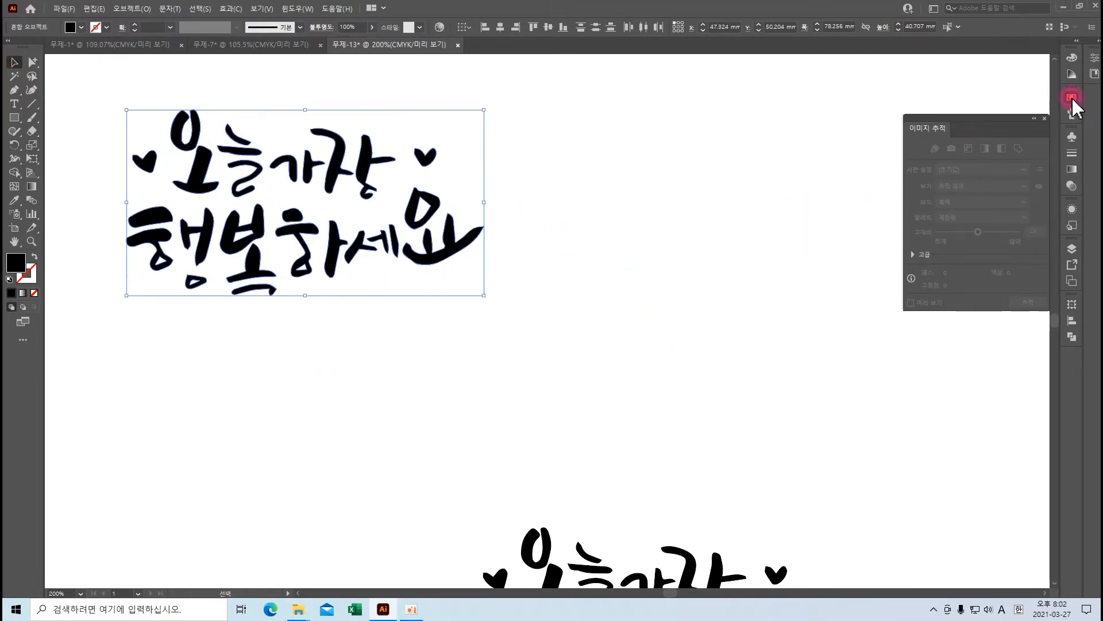
pyautogui.click(1017, 128)
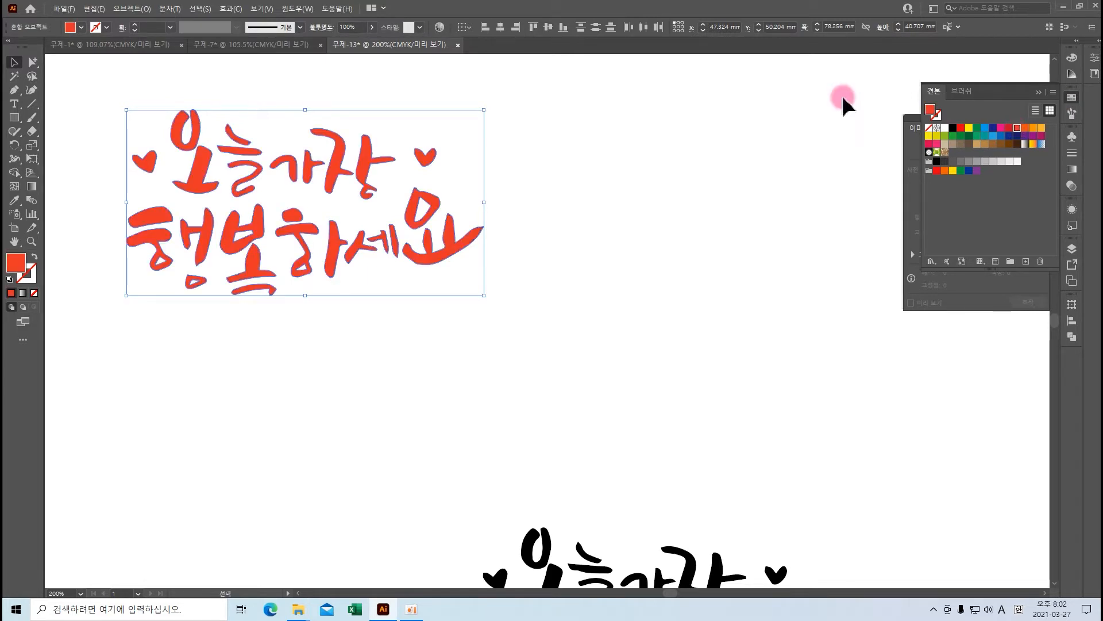
# Duplicate the orange-red lettering to its right and fill the copy with the light brown swatch.
pyautogui.click(363, 171)
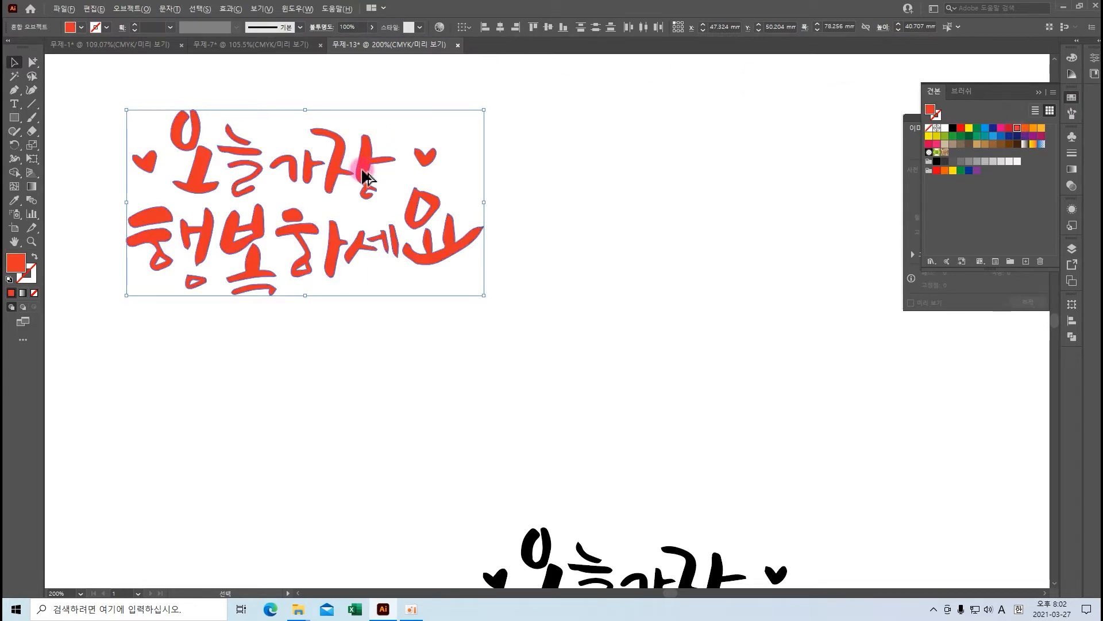
pyautogui.moveTo(364, 171); pyautogui.dragTo(813, 181)
pyautogui.click(1041, 133)
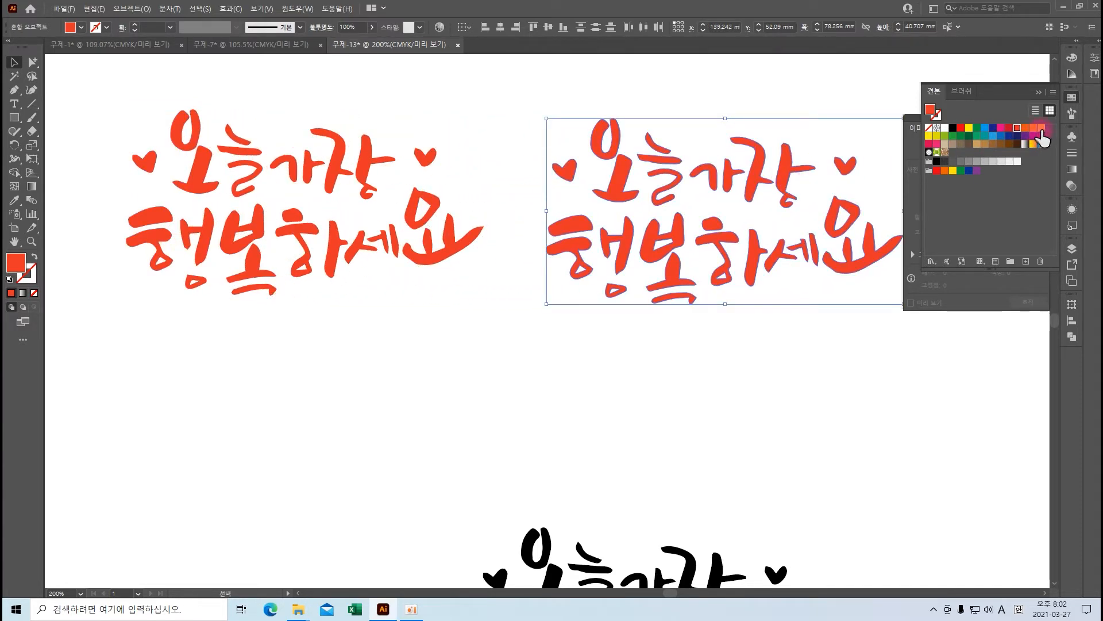
pyautogui.click(953, 144)
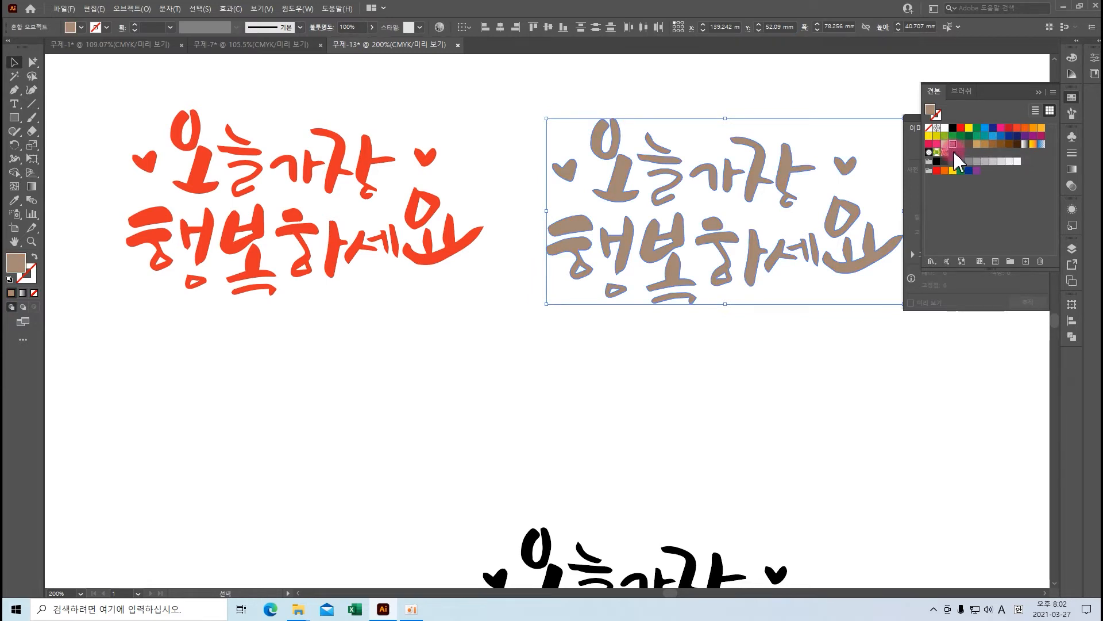
# Duplicate the light brown lettering to its right and fill the copy with the teal swatch.
pyautogui.hotkey('ctrl', '-')
pyautogui.hotkey('ctrl', '-')
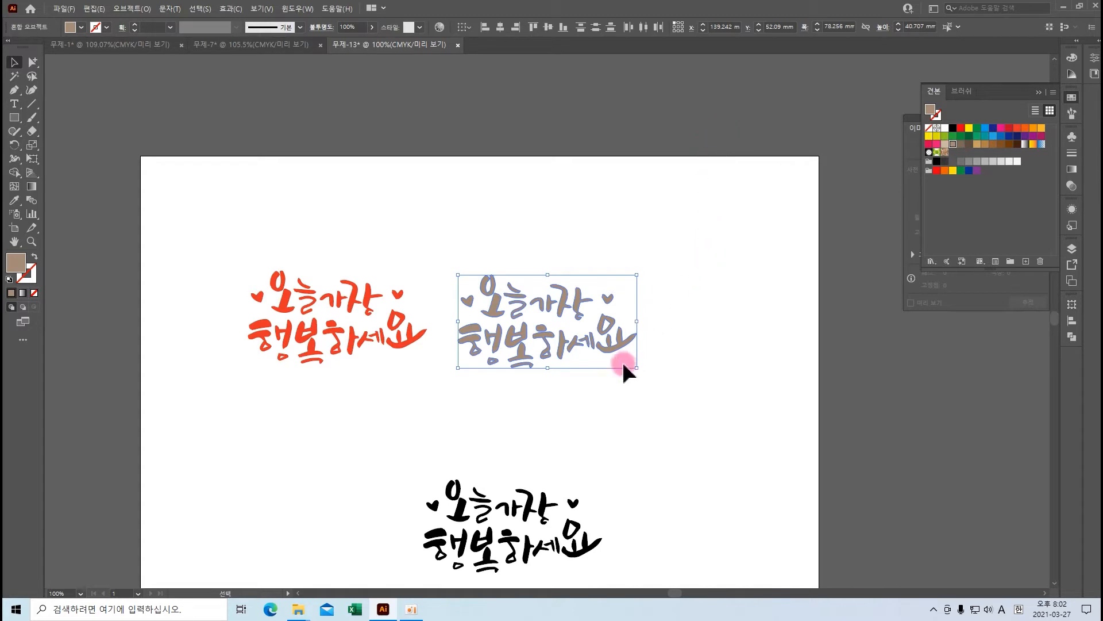
pyautogui.moveTo(594, 386); pyautogui.dragTo(639, 332)
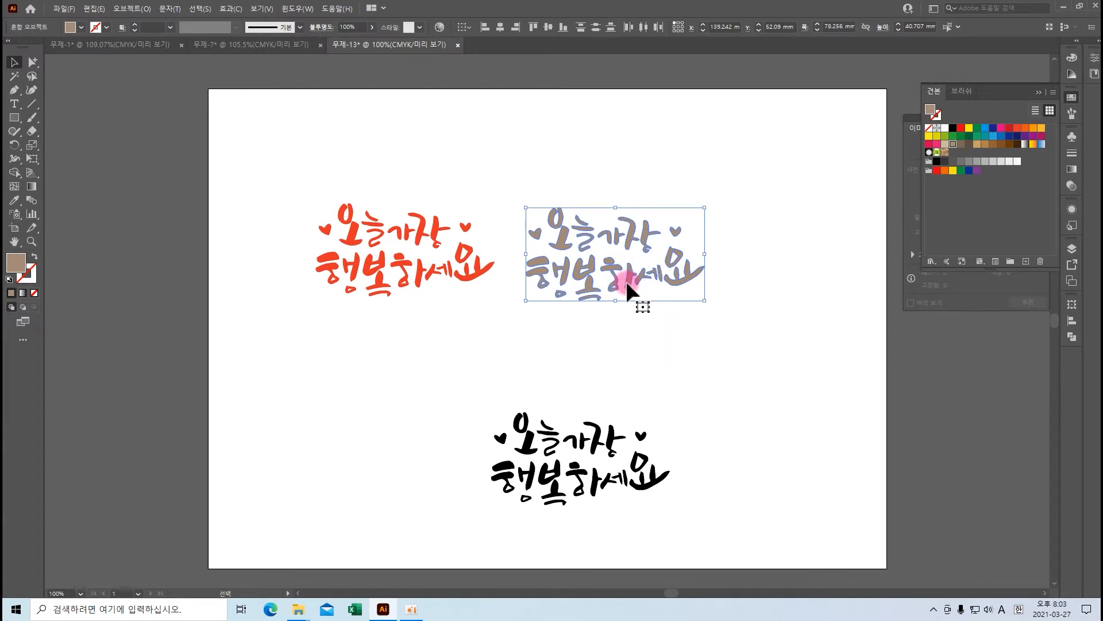
pyautogui.moveTo(632, 290); pyautogui.dragTo(843, 289)
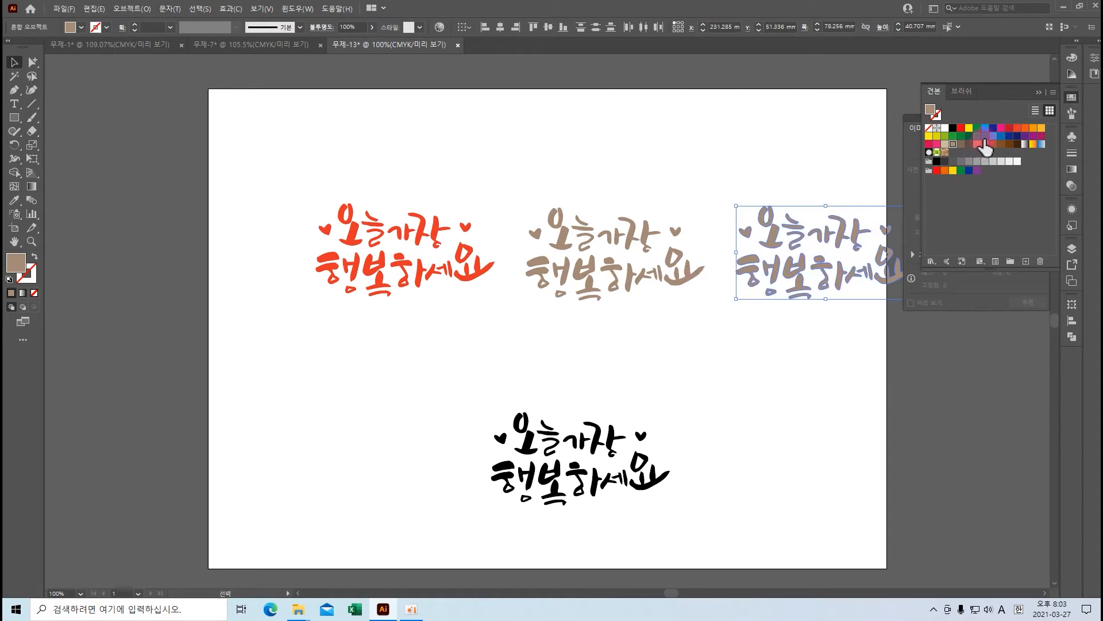
pyautogui.click(984, 136)
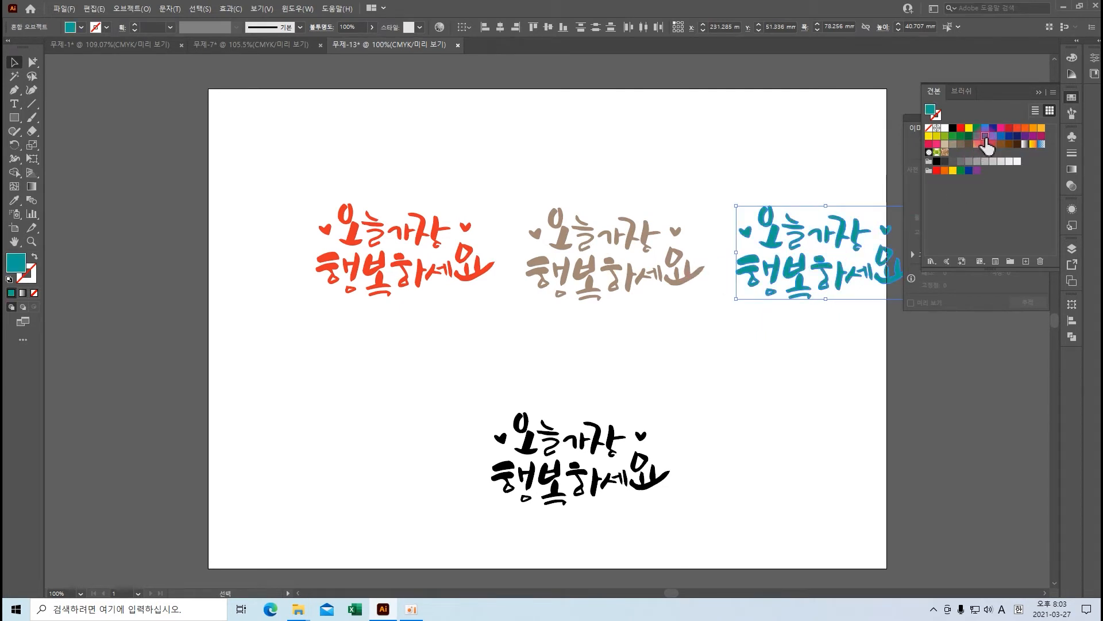
# Scale down the orange-red, light brown and teal letterings together and move them to the artboard's upper left area.
pyautogui.click(15, 63)
pyautogui.moveTo(275, 156); pyautogui.dragTo(338, 202)
pyautogui.moveTo(424, 260); pyautogui.dragTo(971, 334)
pyautogui.moveTo(317, 204); pyautogui.dragTo(508, 234)
pyautogui.moveTo(664, 286); pyautogui.dragTo(429, 181)
pyautogui.click(581, 229)
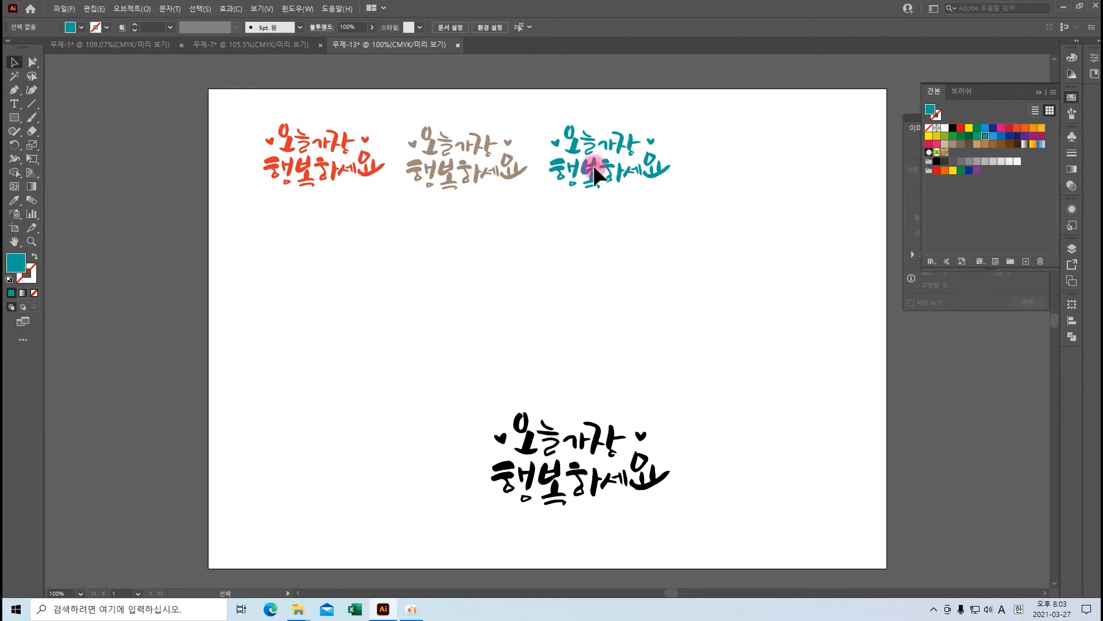
pyautogui.moveTo(545, 113); pyautogui.dragTo(741, 217)
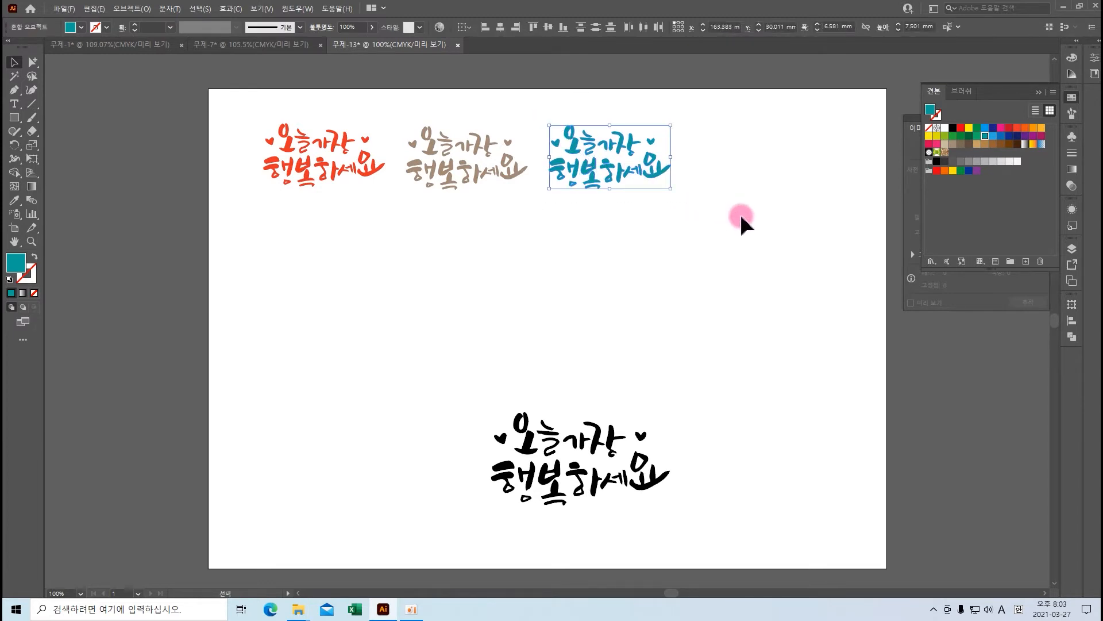
pyautogui.click(737, 211)
pyautogui.click(657, 169)
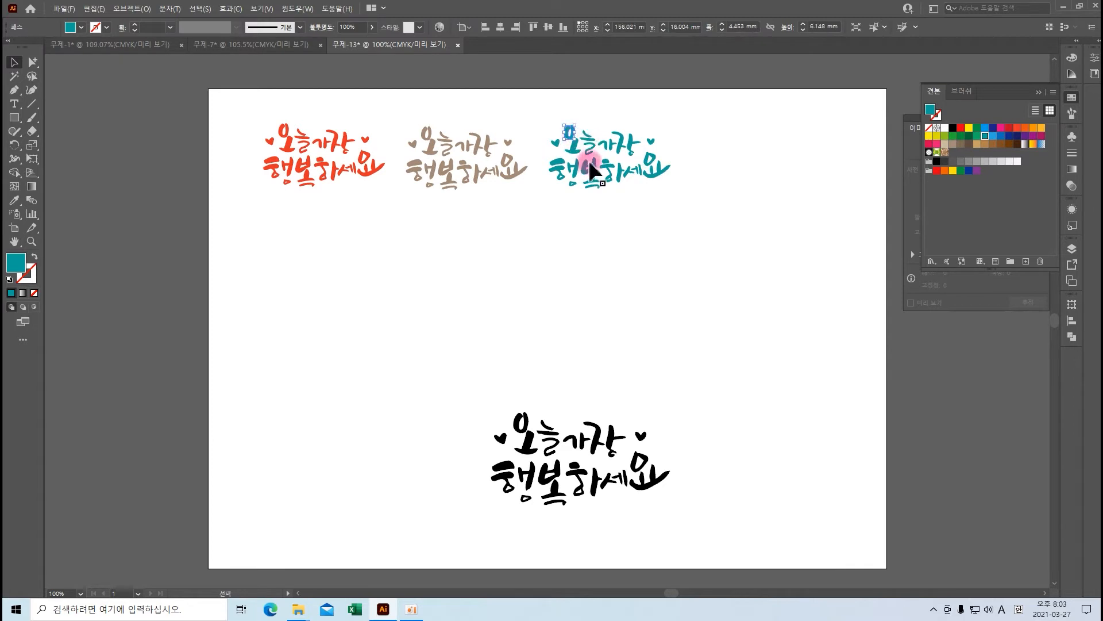
pyautogui.click(671, 161)
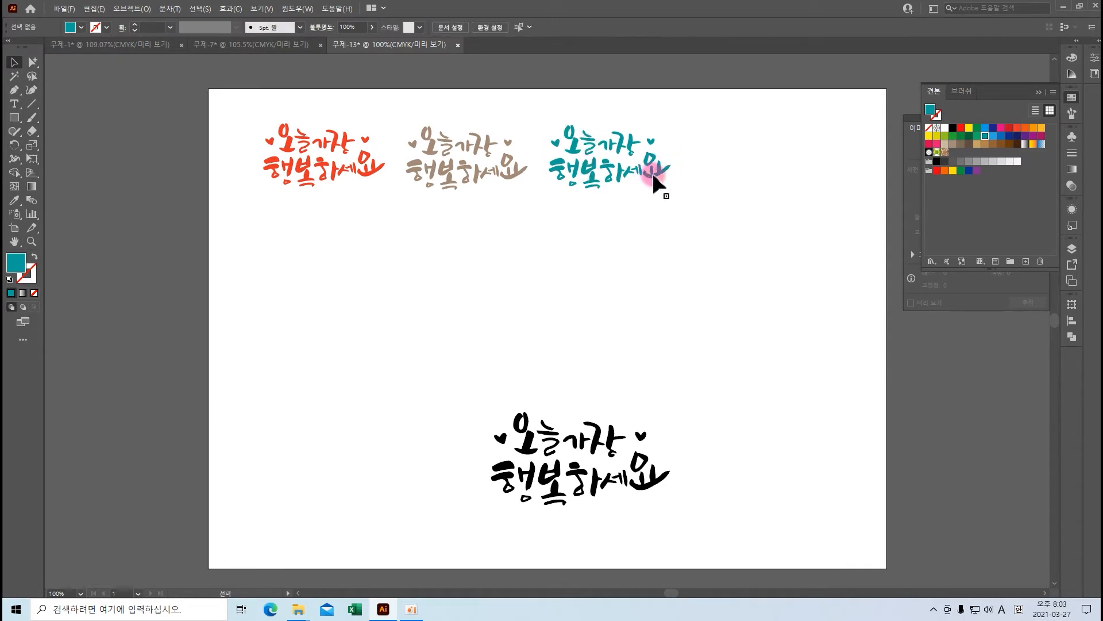
# Move the teal lettering's right heart up beside 장 and its left heart up above the start of 오.
pyautogui.scroll(3, 641, 234)
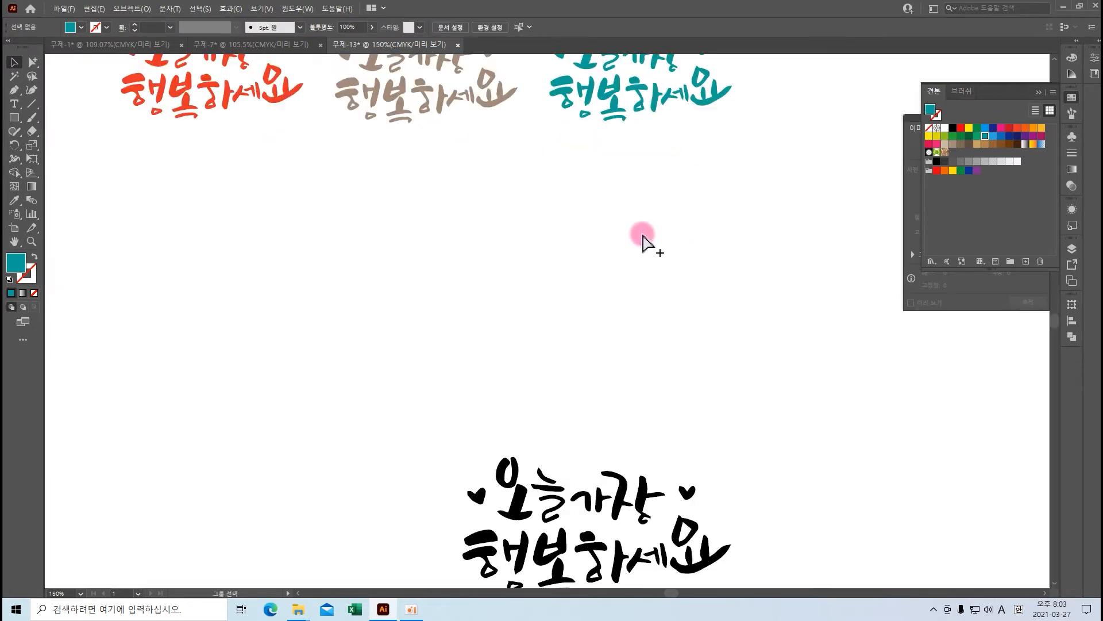
pyautogui.moveTo(555, 204); pyautogui.dragTo(562, 339)
pyautogui.moveTo(544, 189); pyautogui.dragTo(526, 454)
pyautogui.moveTo(591, 313); pyautogui.dragTo(285, 393)
pyautogui.moveTo(465, 357); pyautogui.dragTo(519, 405)
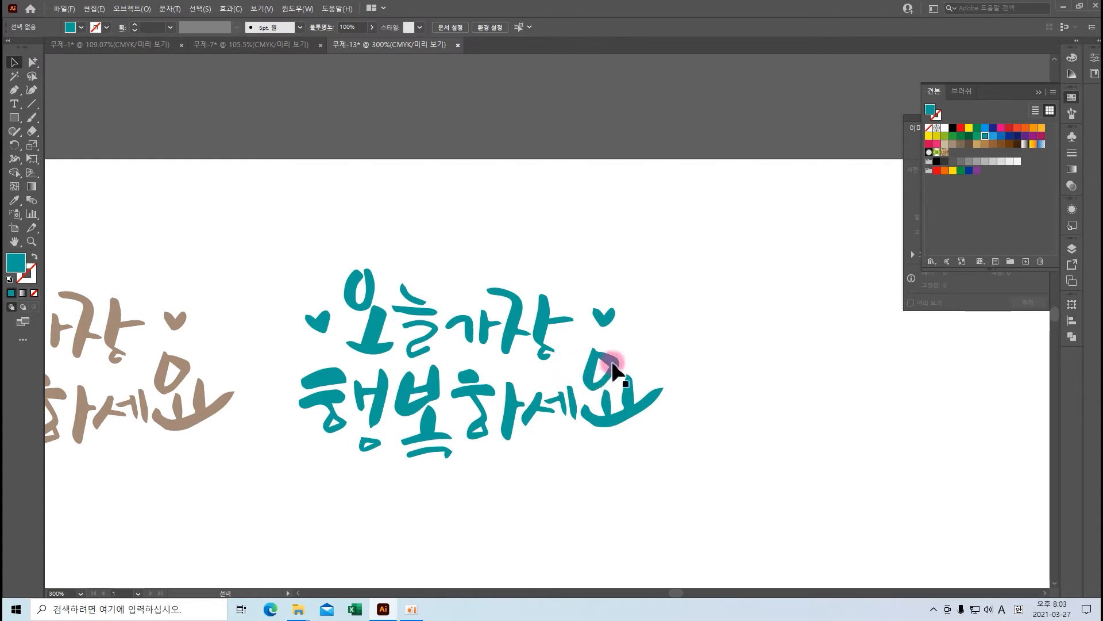
pyautogui.moveTo(618, 361); pyautogui.dragTo(580, 294)
pyautogui.moveTo(317, 320); pyautogui.dragTo(327, 259)
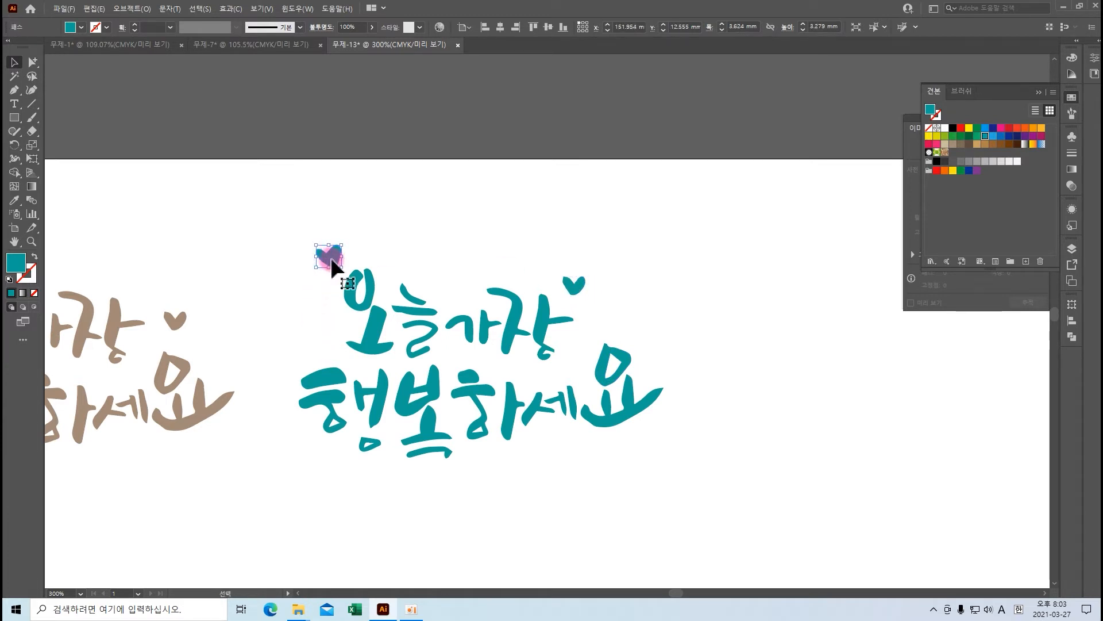
# Fill the teal lettering's left heart with the magenta-pink swatch and its right heart with the orange swatch.
pyautogui.click(1001, 128)
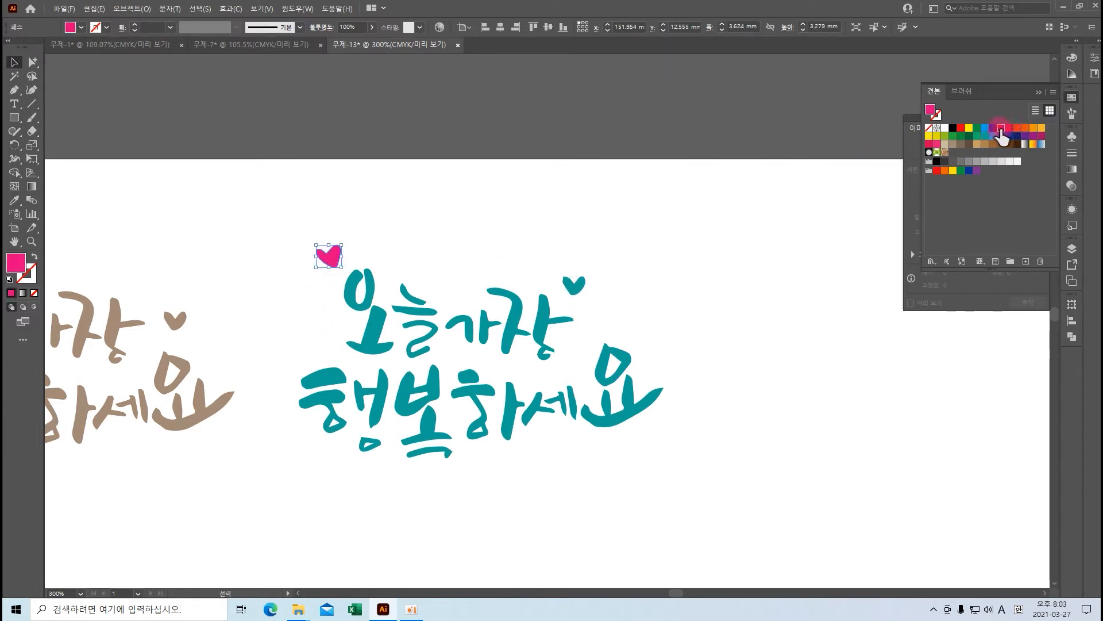
pyautogui.click(576, 285)
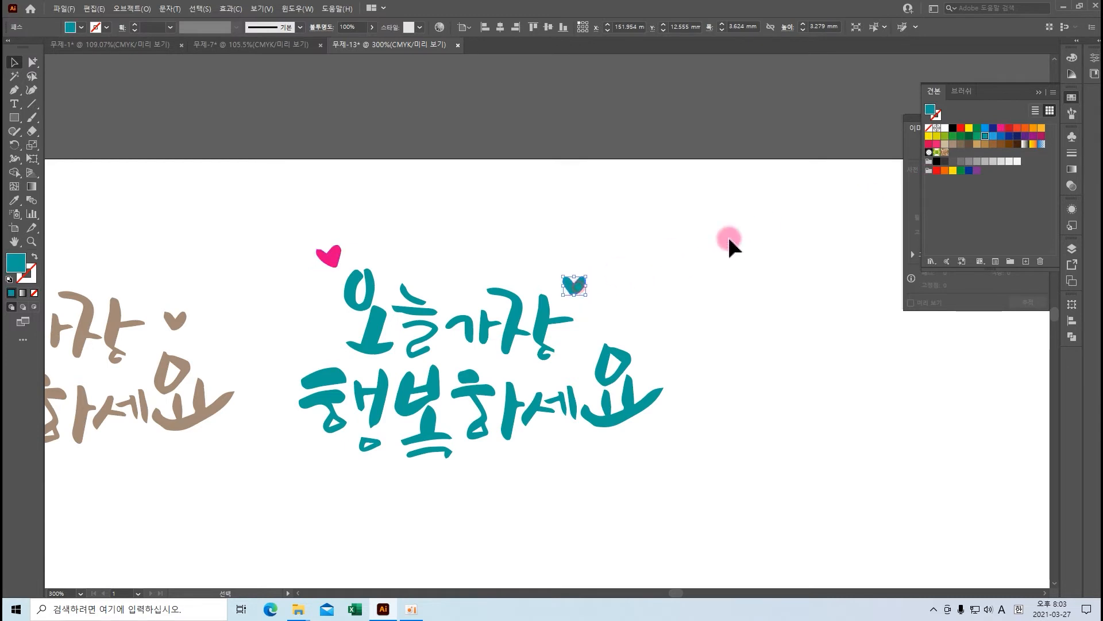
pyautogui.click(1033, 128)
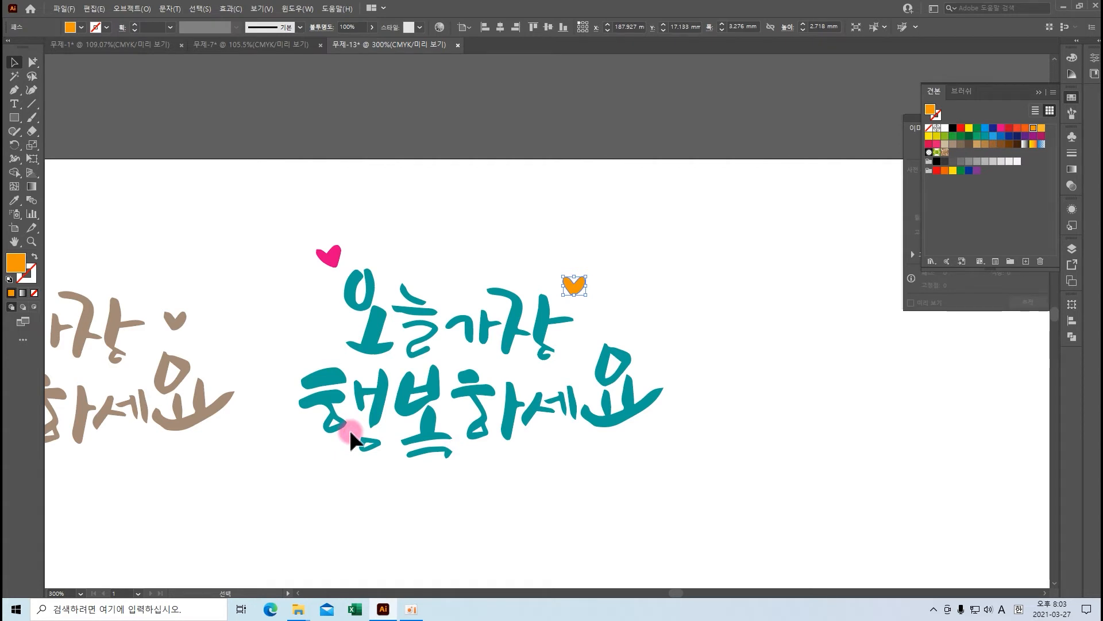
# Enlarge the small ring stroke at the base of 행 in the teal lettering.
pyautogui.click(371, 445)
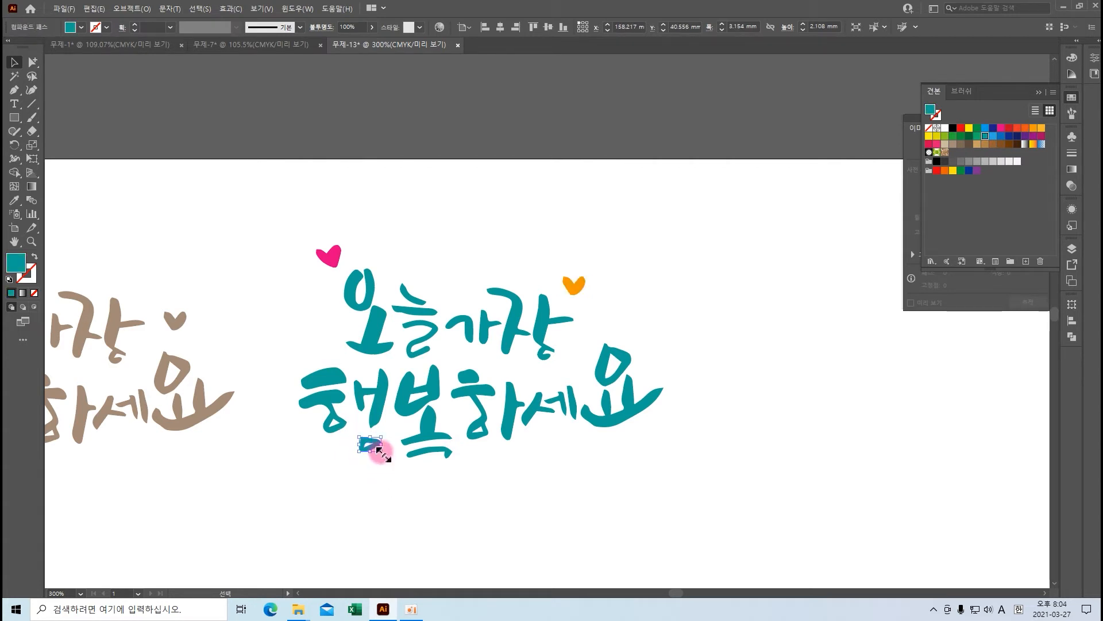
pyautogui.moveTo(379, 450)
pyautogui.mouseDown()
pyautogui.moveTo(414, 502)
pyautogui.moveTo(380, 447)
pyautogui.mouseUp()
pyautogui.click(555, 475)
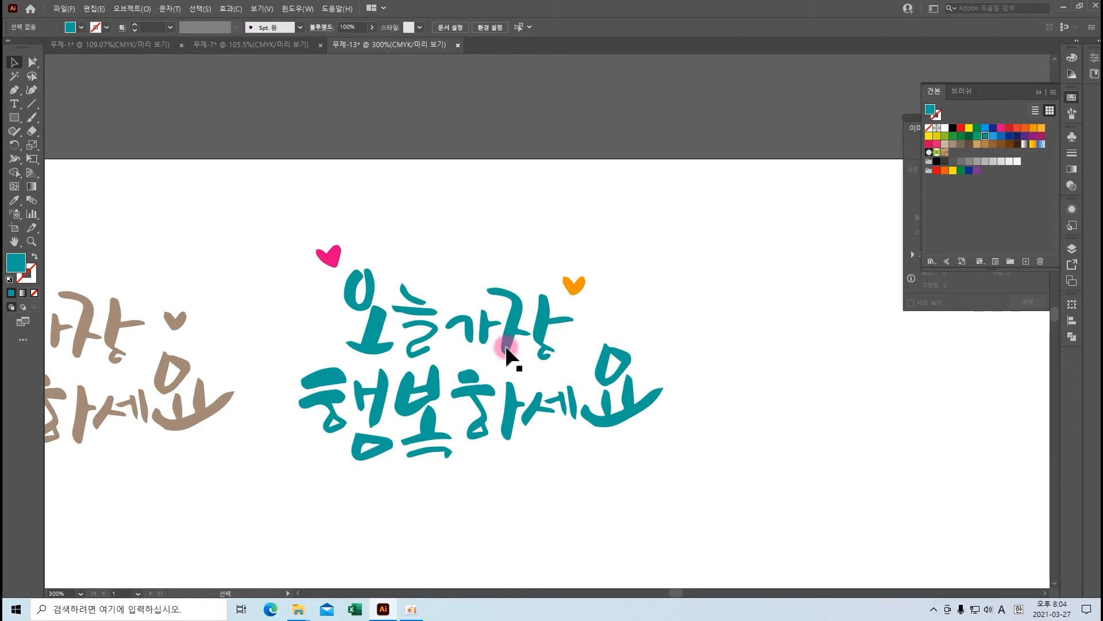
# Lengthen the descending stroke of ㅈ in the teal 장 downward by moving its end anchor points with Direct Selection.
pyautogui.moveTo(35, 67); pyautogui.dragTo(77, 63)
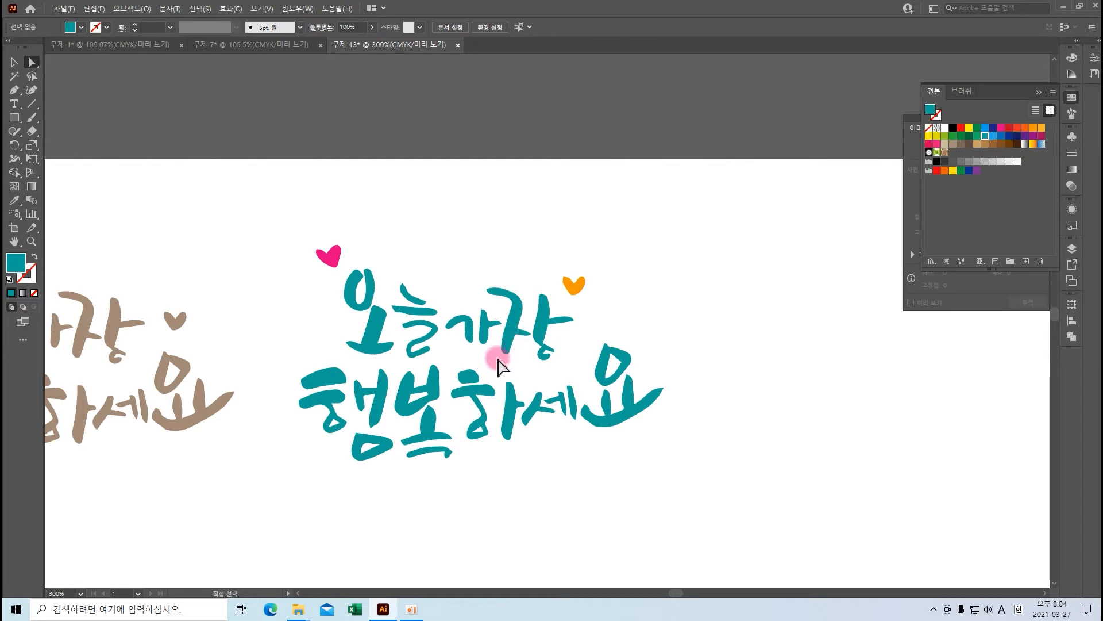
pyautogui.click(508, 344)
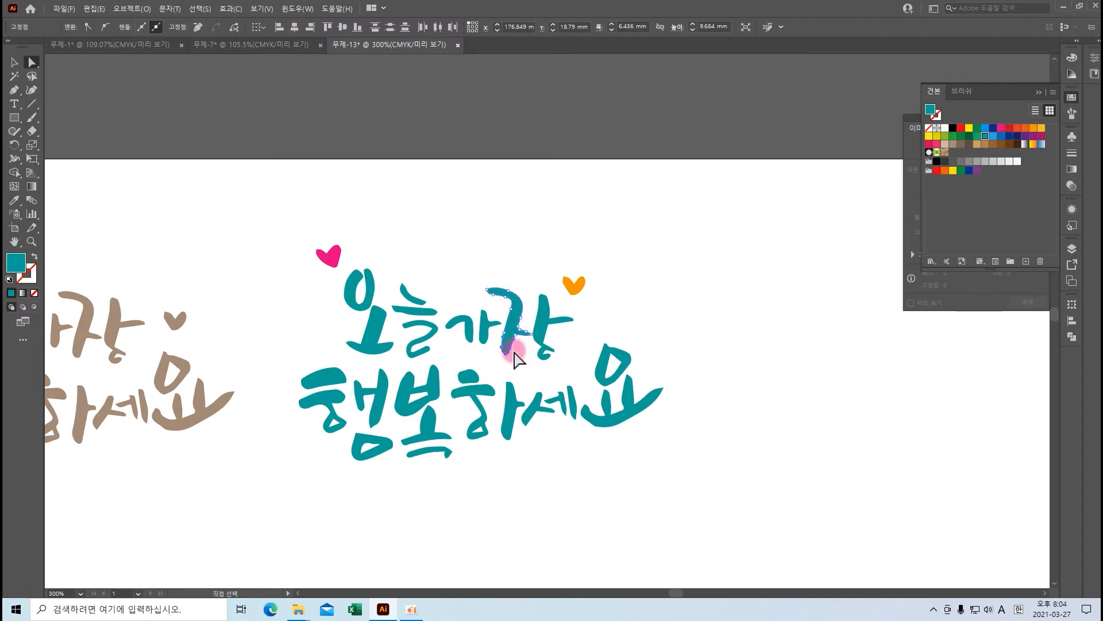
pyautogui.moveTo(506, 354); pyautogui.dragTo(502, 376)
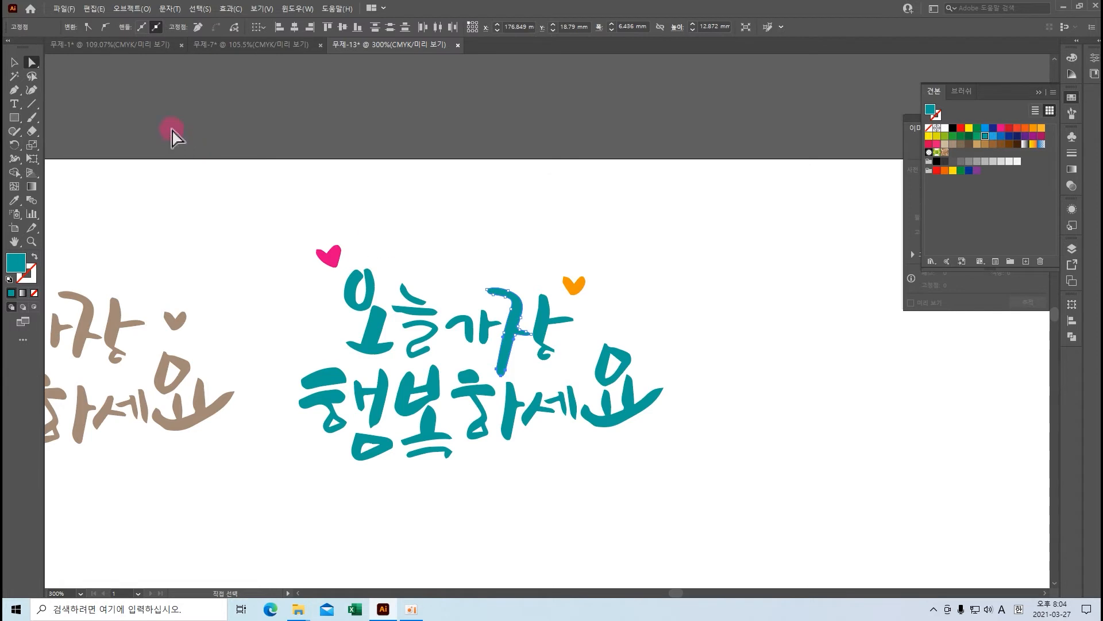
# Extend the tail of the teal 요 up and to the right by moving its end anchor points.
pyautogui.click(32, 62)
pyautogui.click(77, 60)
pyautogui.moveTo(647, 369); pyautogui.dragTo(682, 411)
pyautogui.click(667, 397)
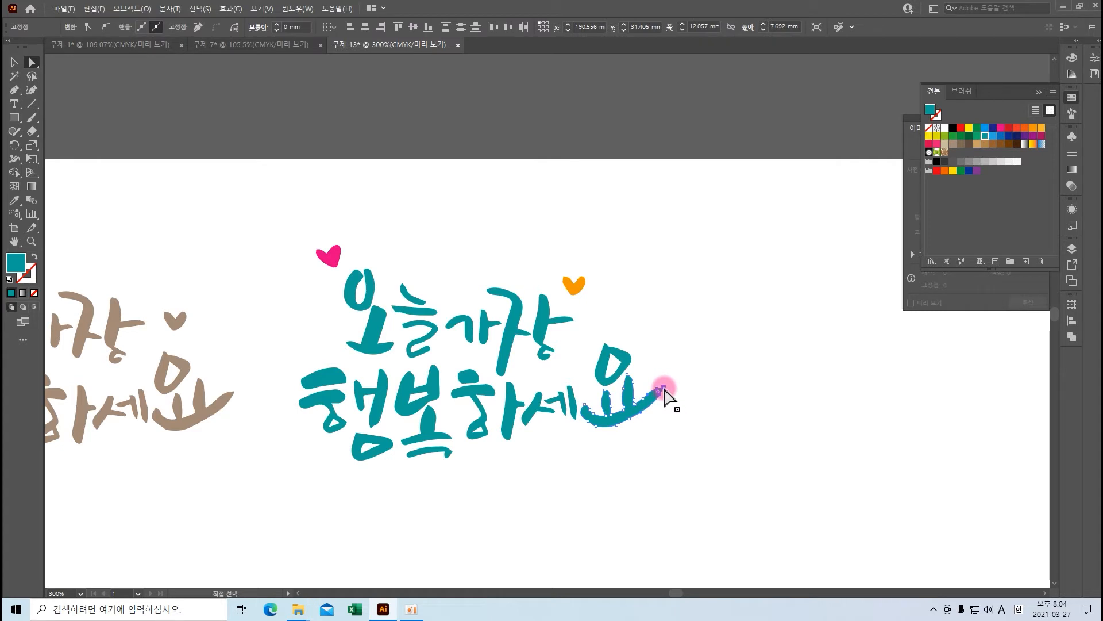
pyautogui.moveTo(666, 397); pyautogui.dragTo(672, 379)
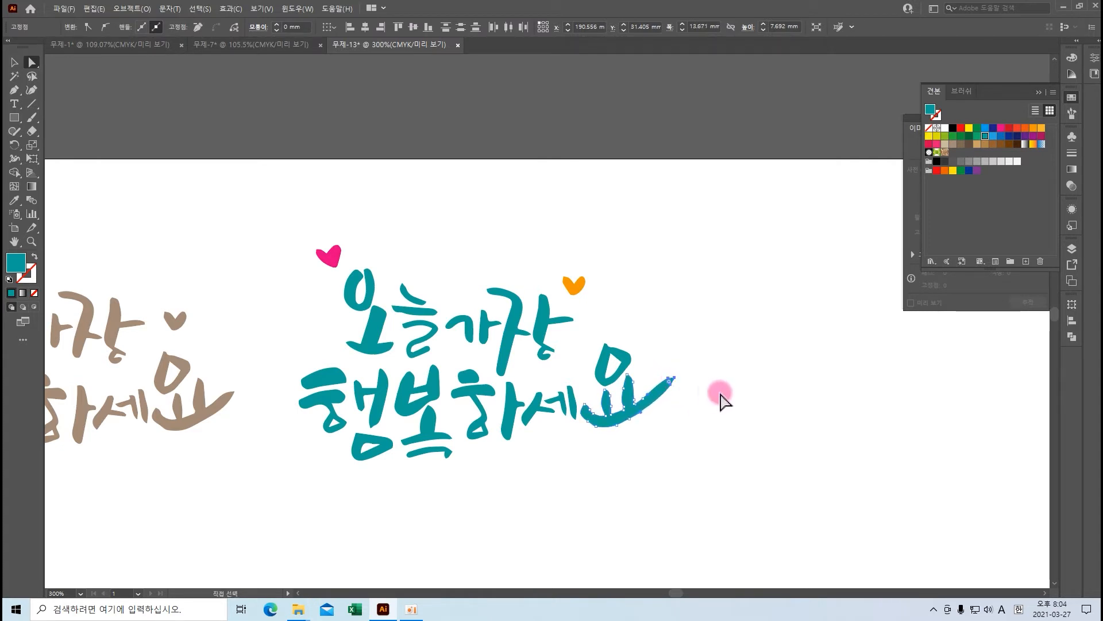
pyautogui.click(721, 396)
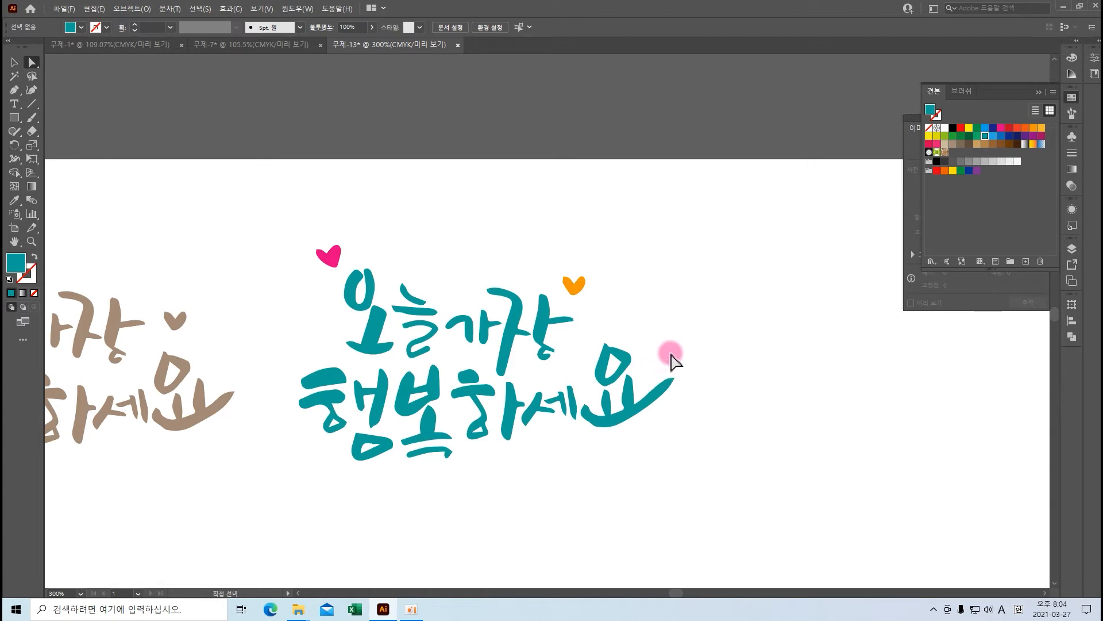
# Place a smaller, rotated copy of the pink heart just above the tail of the teal 요.
pyautogui.click(330, 256)
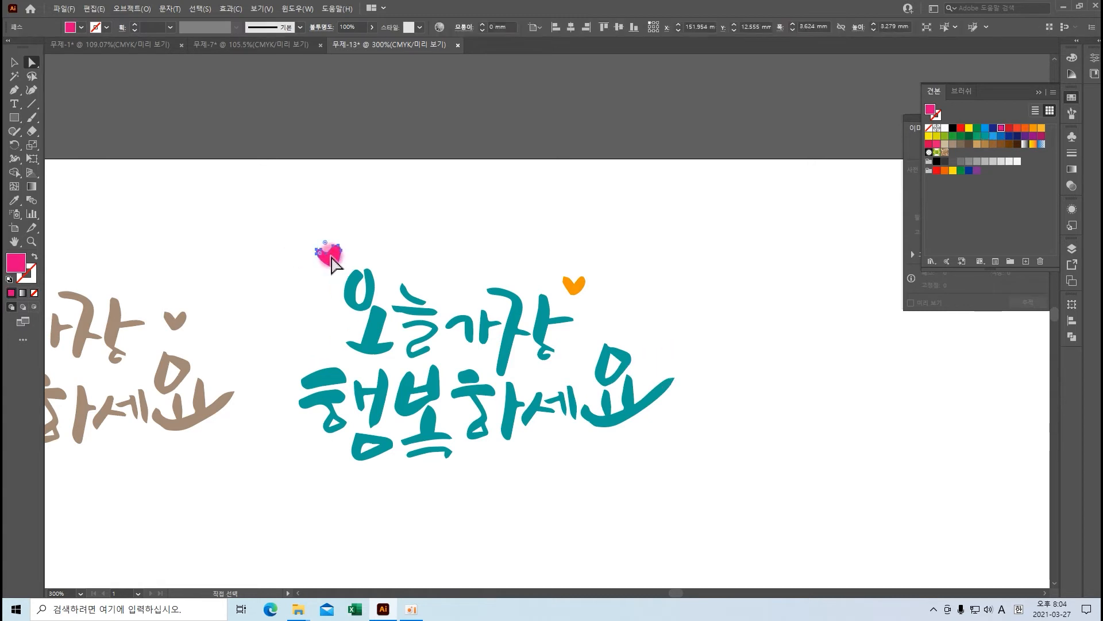
pyautogui.press('v')
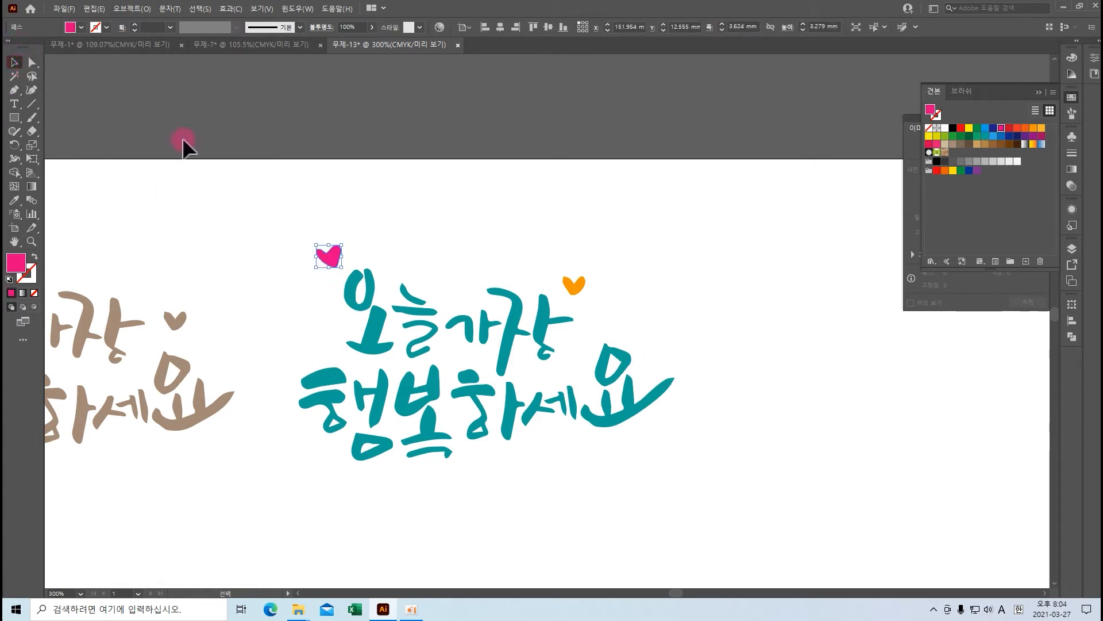
pyautogui.moveTo(329, 264); pyautogui.dragTo(665, 345)
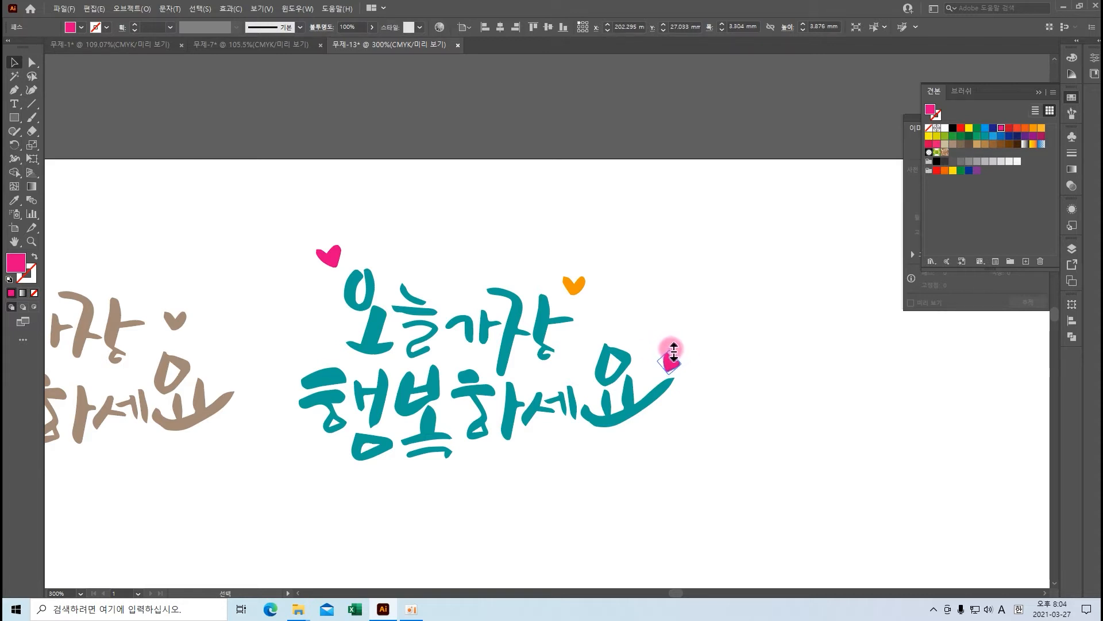
pyautogui.click(721, 350)
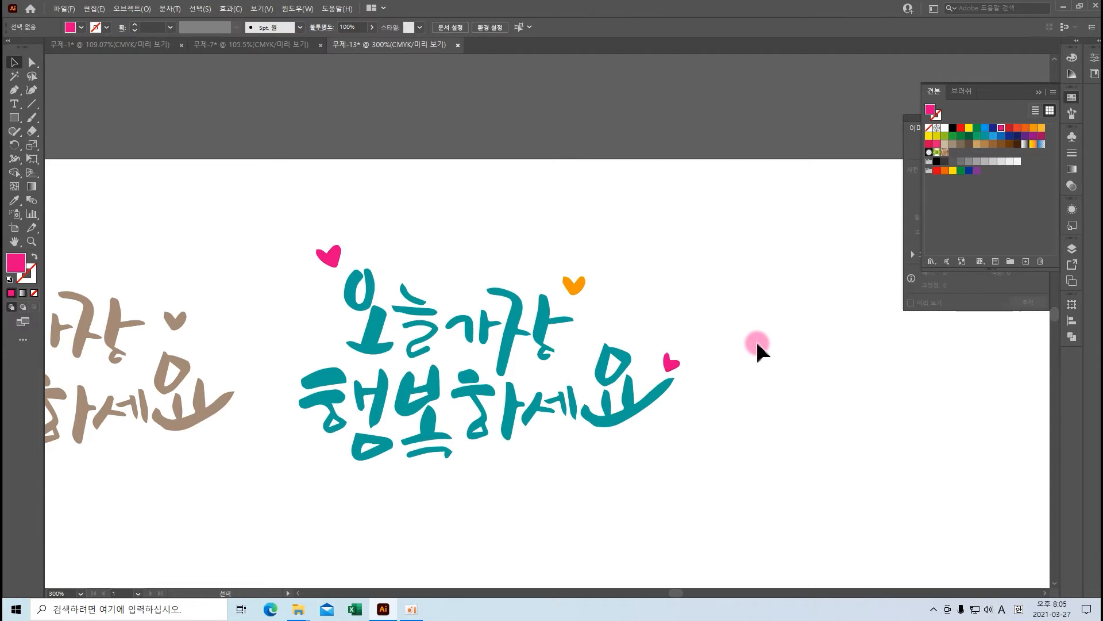
# Group the teal lettering together with its pink and orange hearts.
pyautogui.hotkey('ctrl', '-')
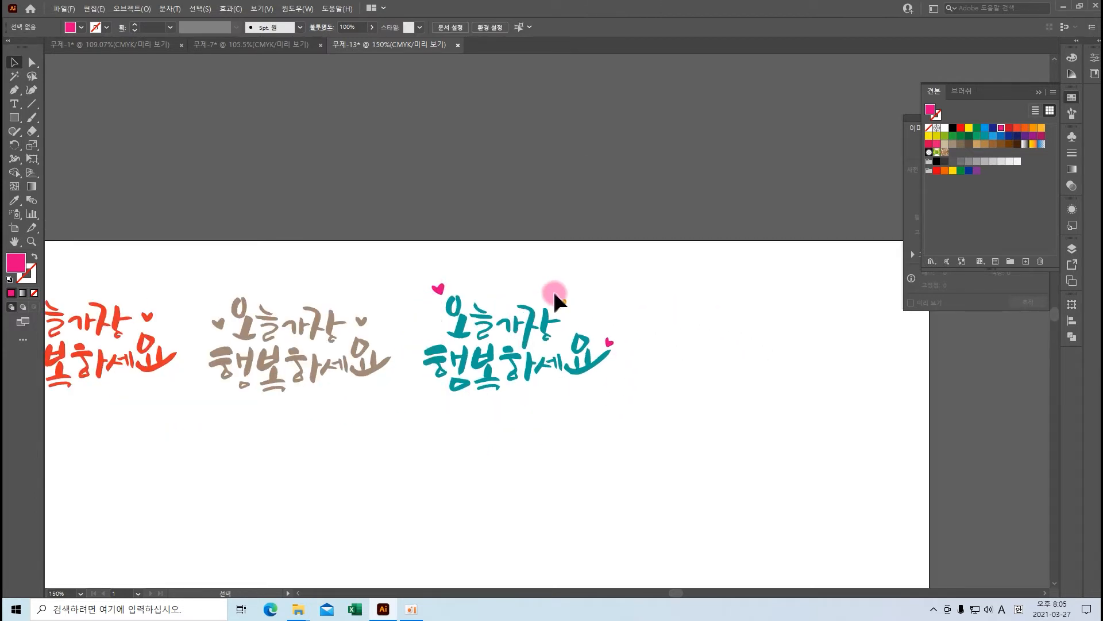
pyautogui.moveTo(405, 265); pyautogui.dragTo(661, 428)
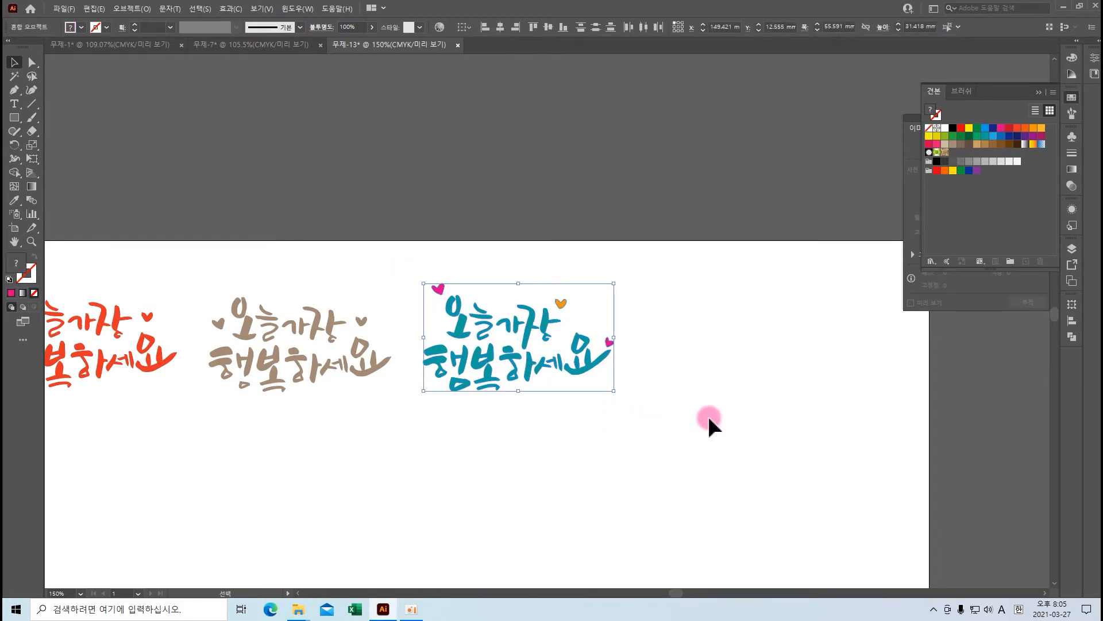
pyautogui.hotkey('ctrl', 'g')
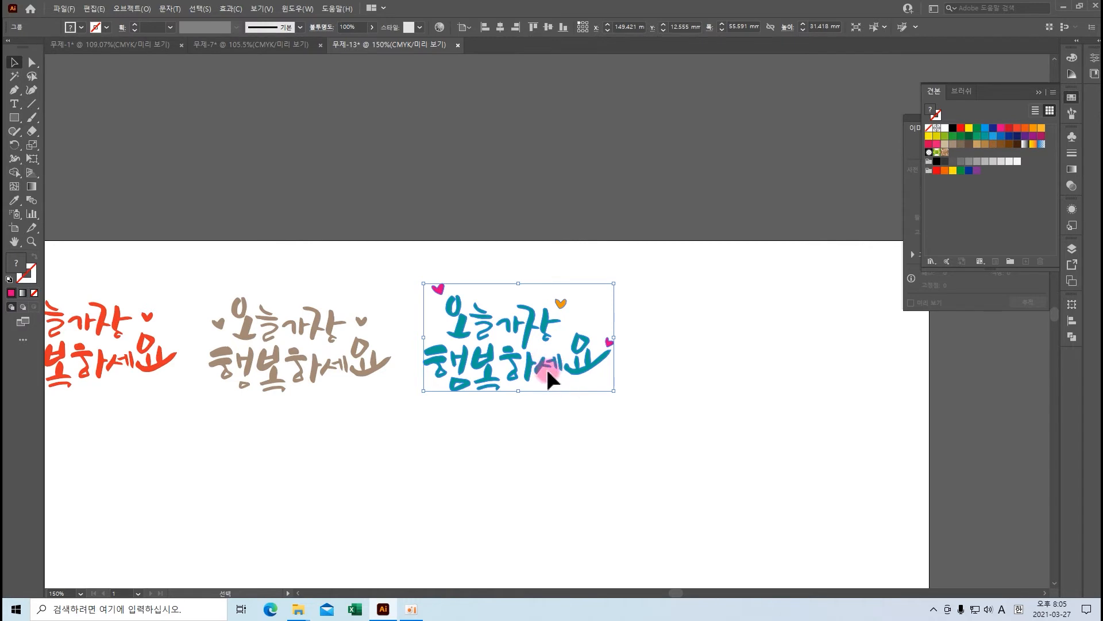
# Duplicate the teal lettering group to its right and fill the whole copy with the orange swatch.
pyautogui.moveTo(577, 376); pyautogui.dragTo(813, 390)
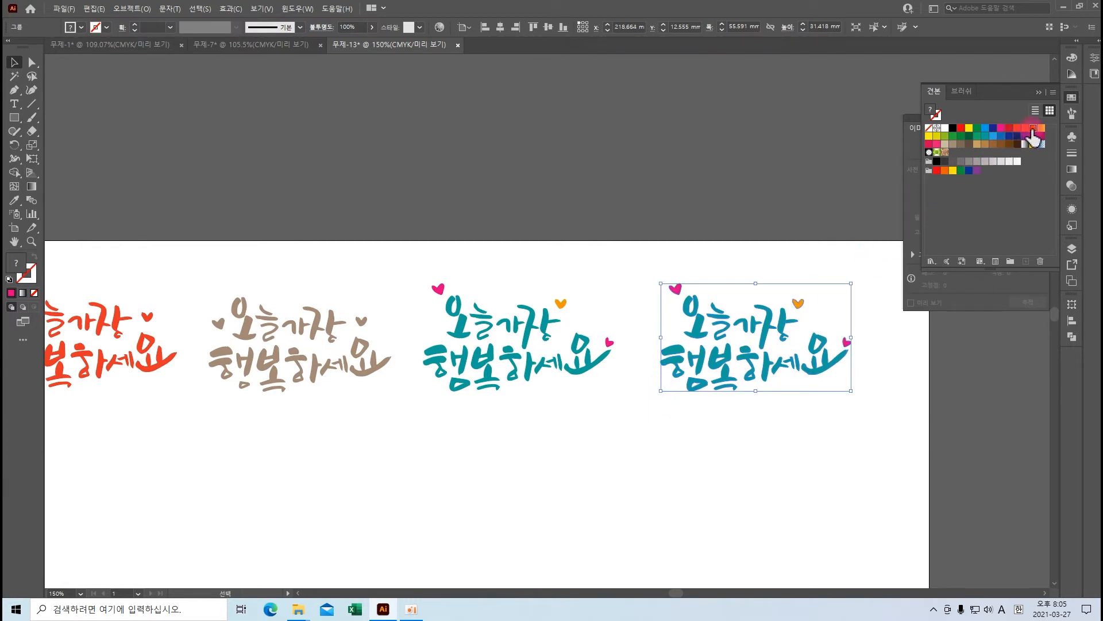
pyautogui.click(1032, 128)
pyautogui.click(1025, 127)
pyautogui.click(1033, 128)
pyautogui.click(766, 270)
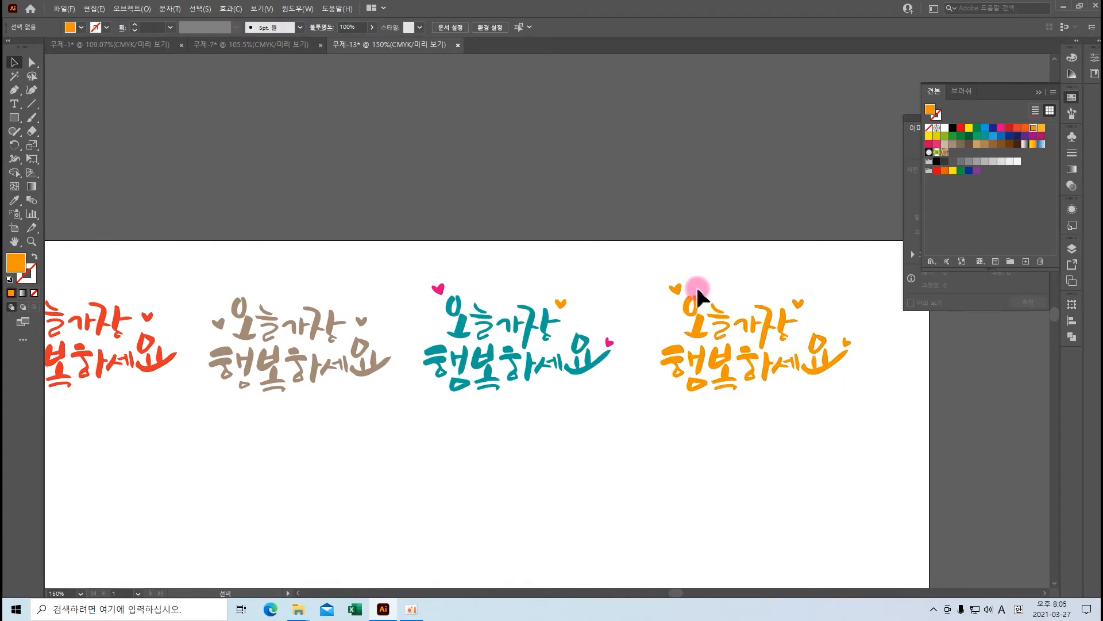
# Isolate the orange lettering group and fill its left heart with the red swatch.
pyautogui.hotkey('ctrl', '+')
pyautogui.hotkey('ctrl', '+')
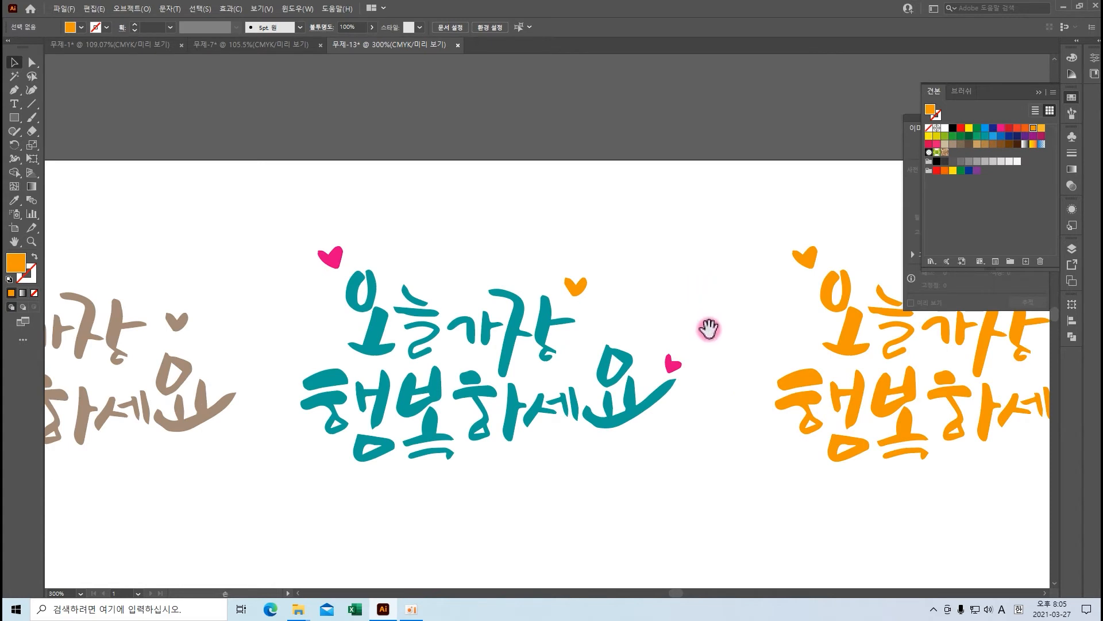
pyautogui.moveTo(727, 320); pyautogui.dragTo(291, 345)
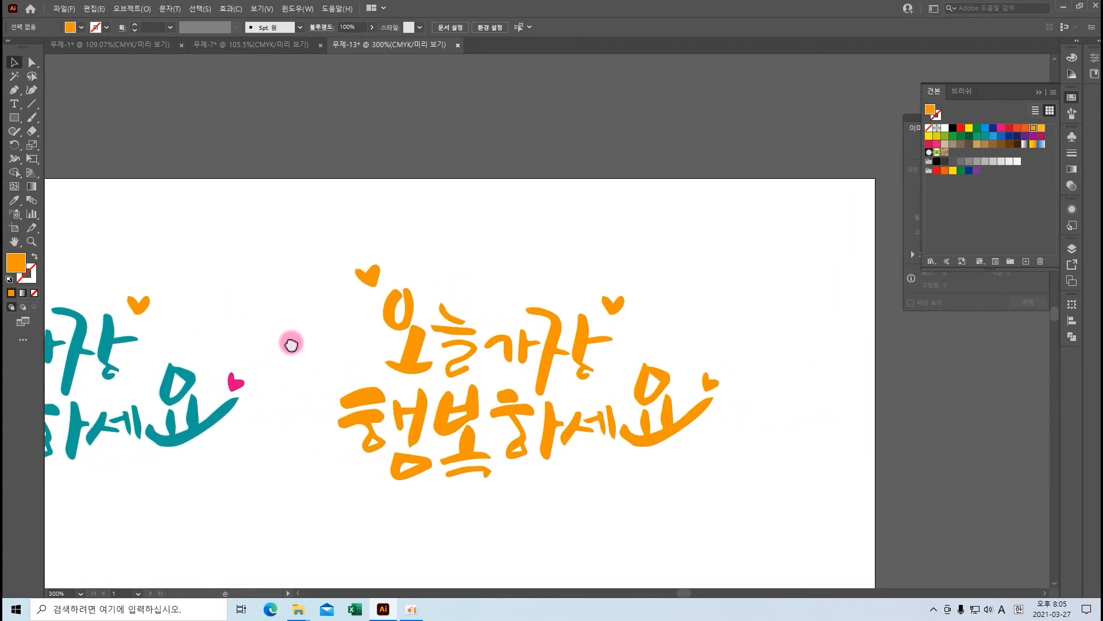
pyautogui.click(372, 283)
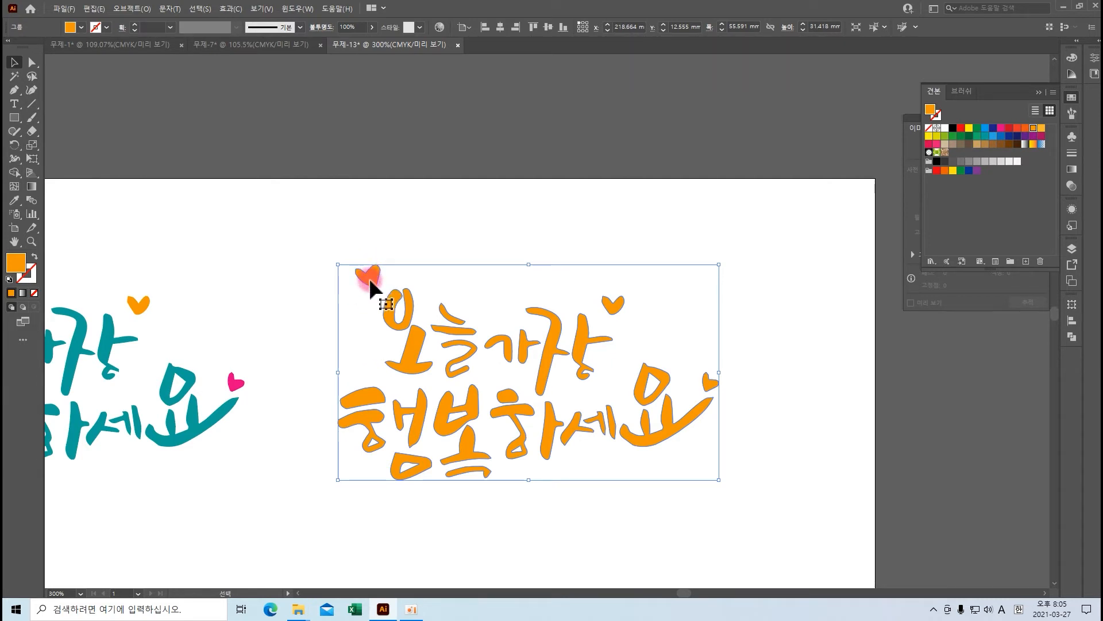
pyautogui.doubleClick(370, 280)
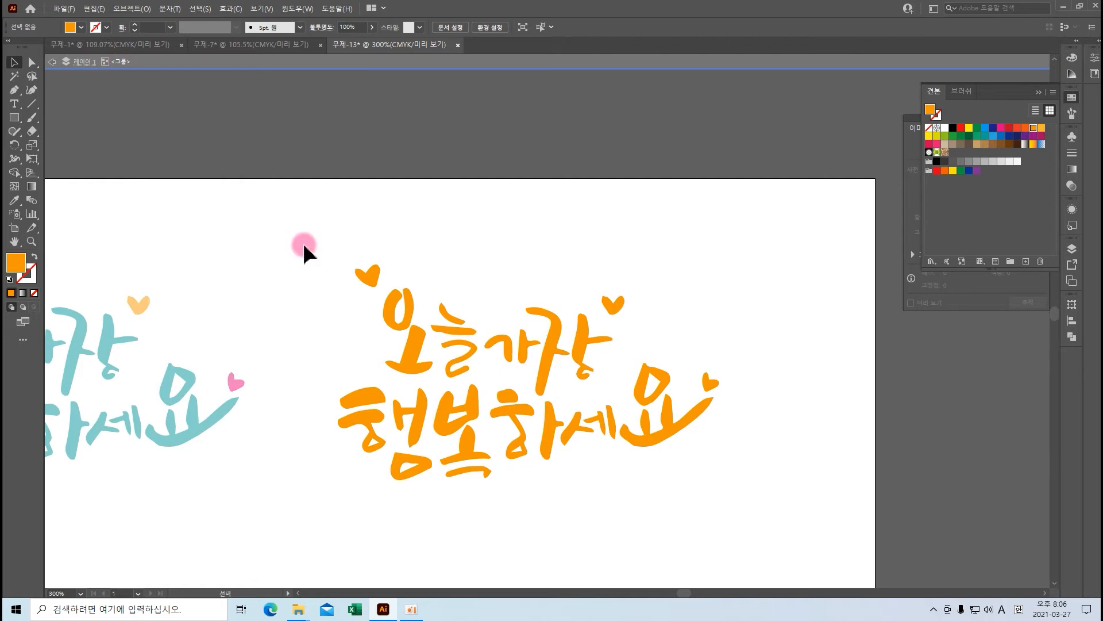
pyautogui.click(370, 277)
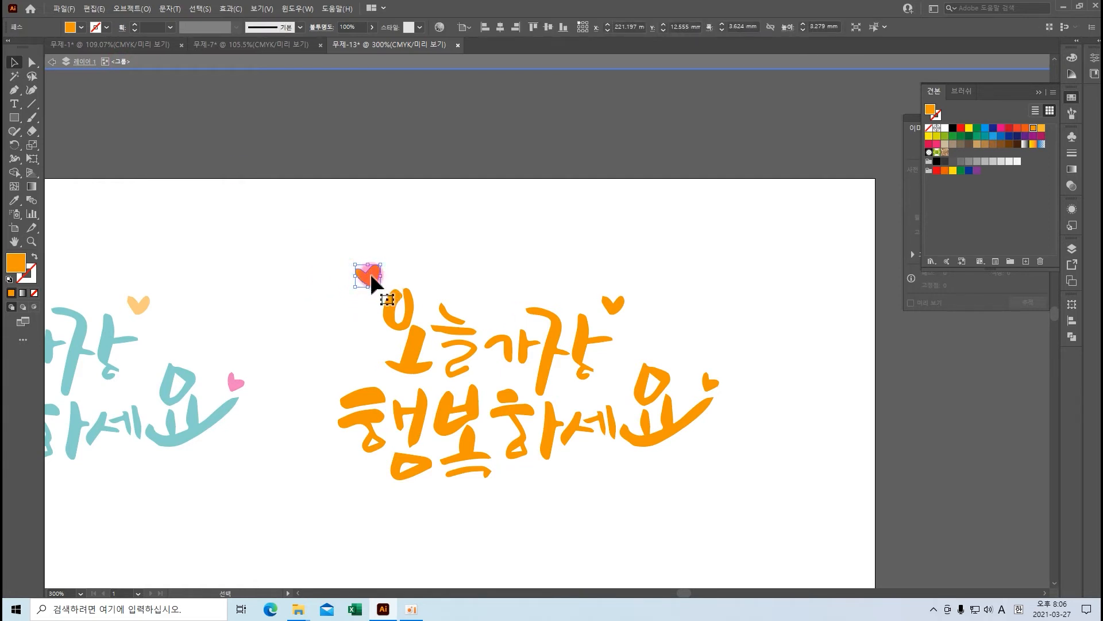
pyautogui.click(961, 129)
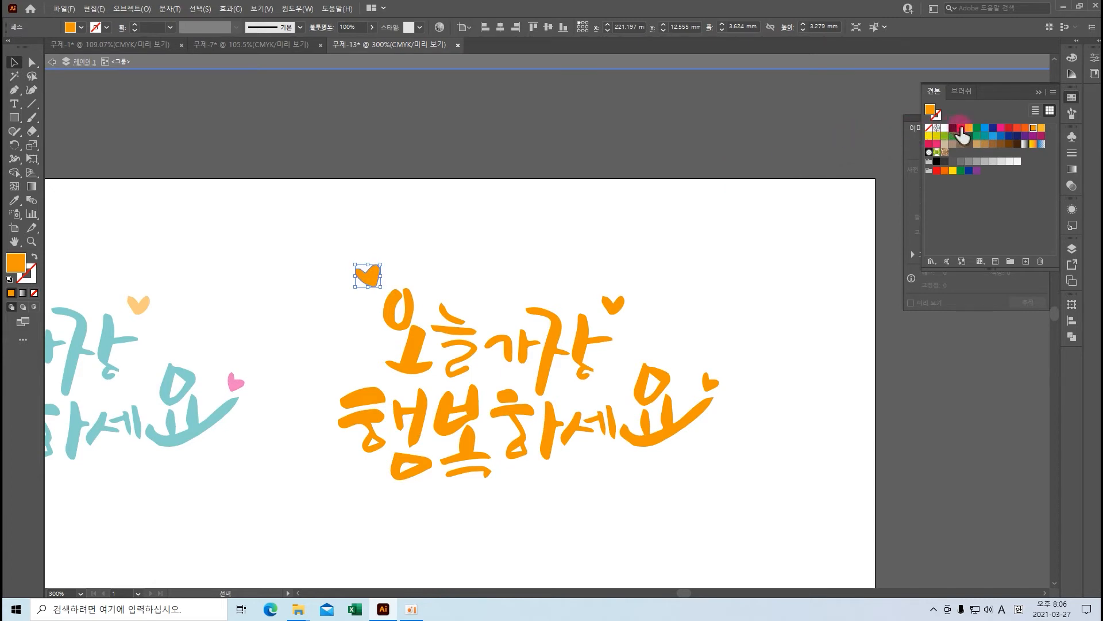
# Fill the heart beside 장 in the isolated orange lettering with the green swatch.
pyautogui.click(614, 302)
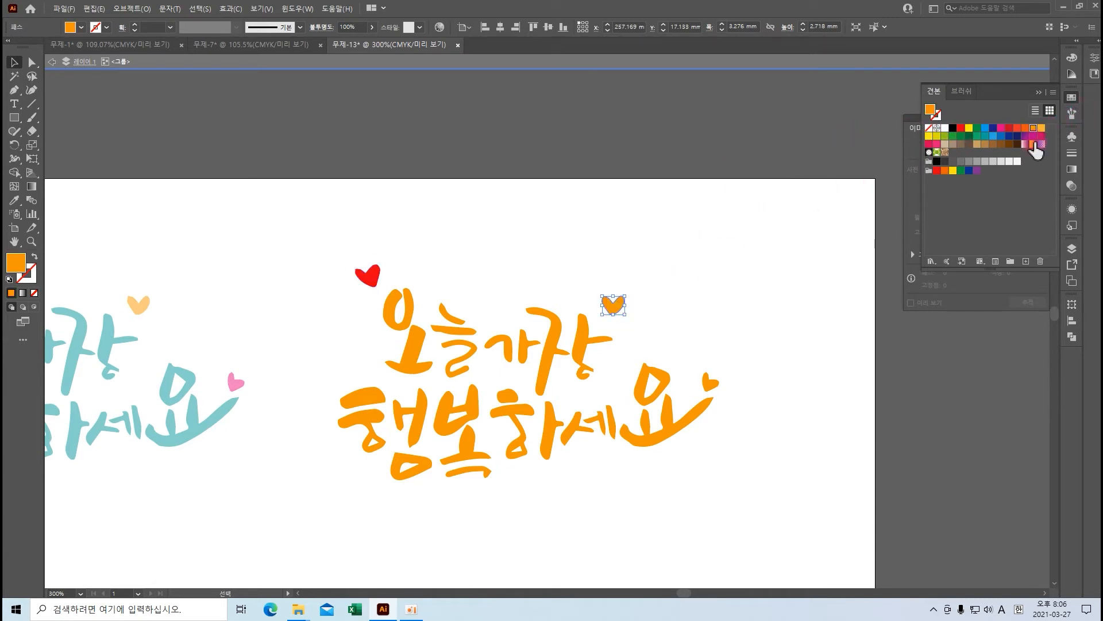
pyautogui.click(986, 162)
pyautogui.click(977, 136)
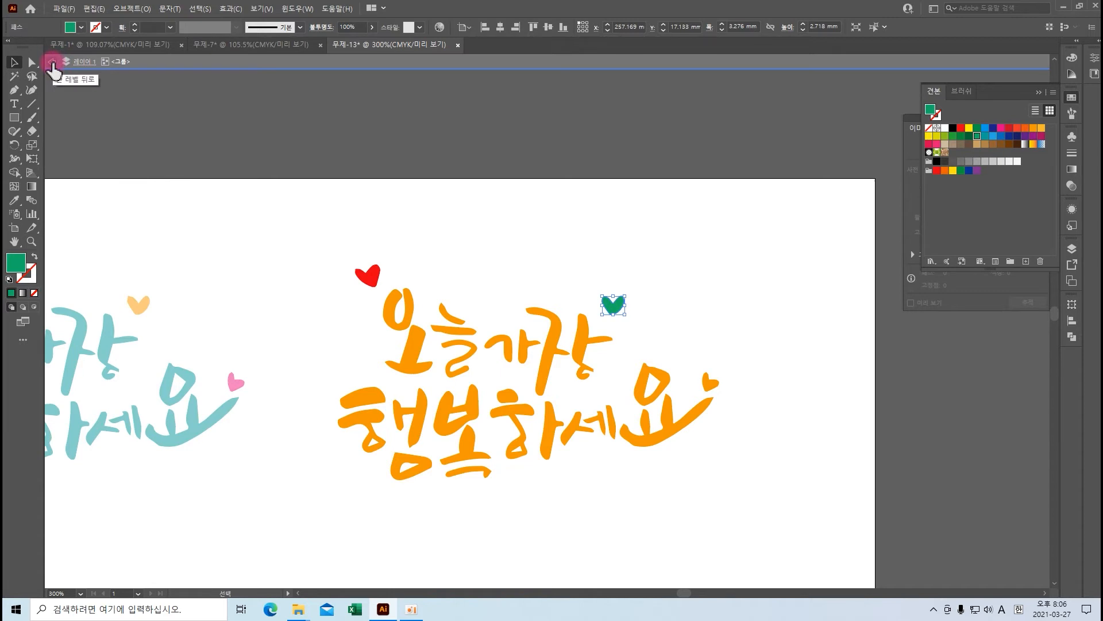
# Exit isolation mode for the orange lettering group and return to the full artwork.
pyautogui.click(53, 62)
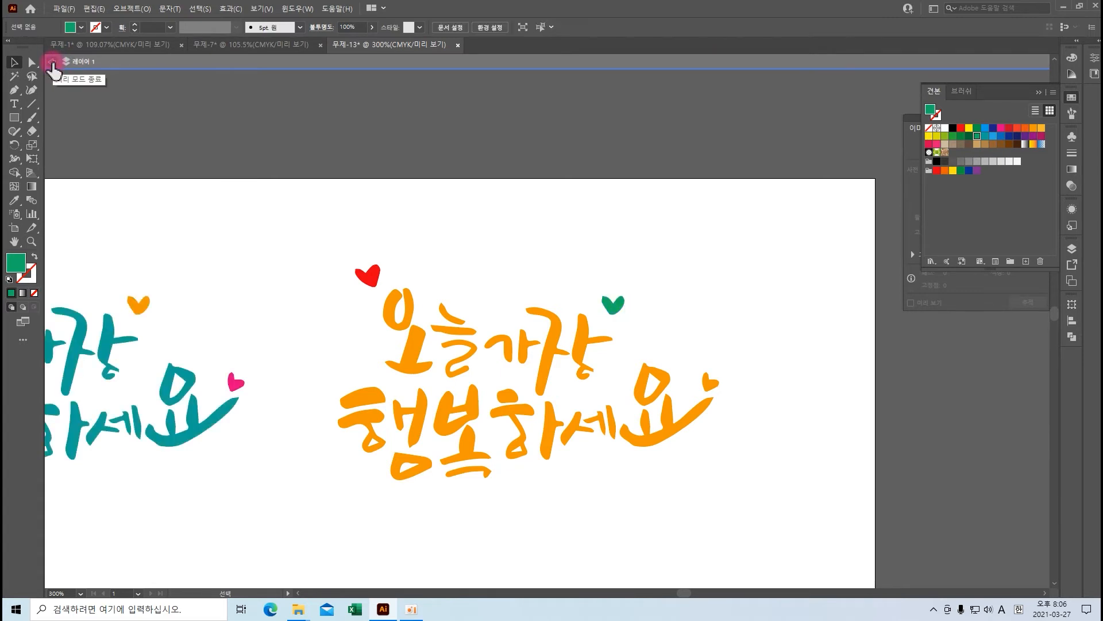
pyautogui.click(53, 62)
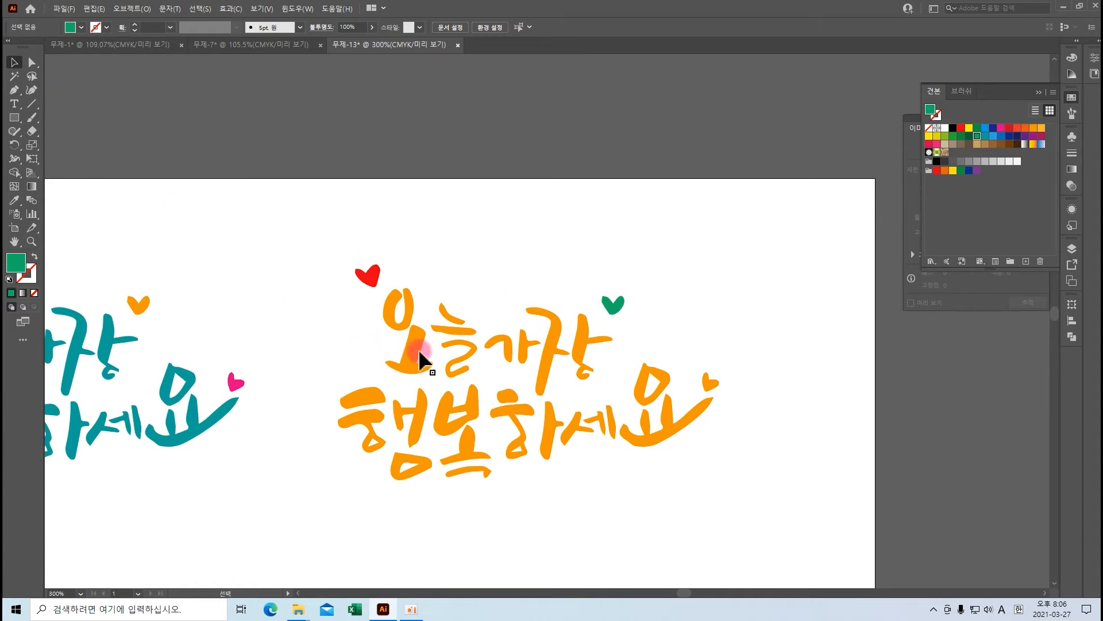
pyautogui.moveTo(419, 353); pyautogui.dragTo(443, 345)
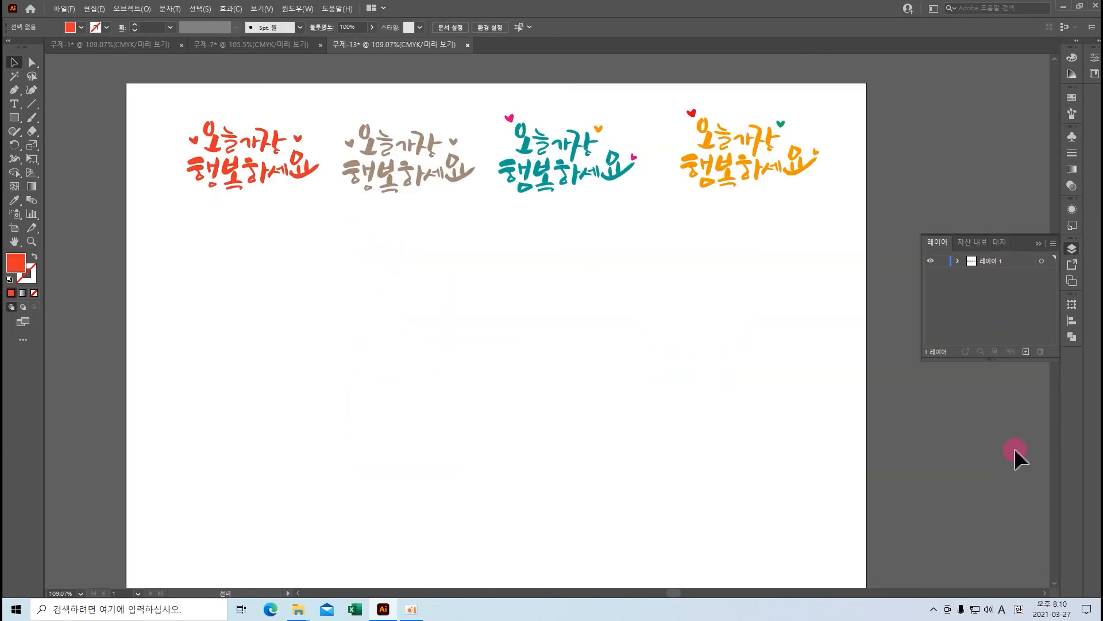
# Place the linked image 403761 at about 239 mm wide below the four colored letterings.
pyautogui.click(64, 8)
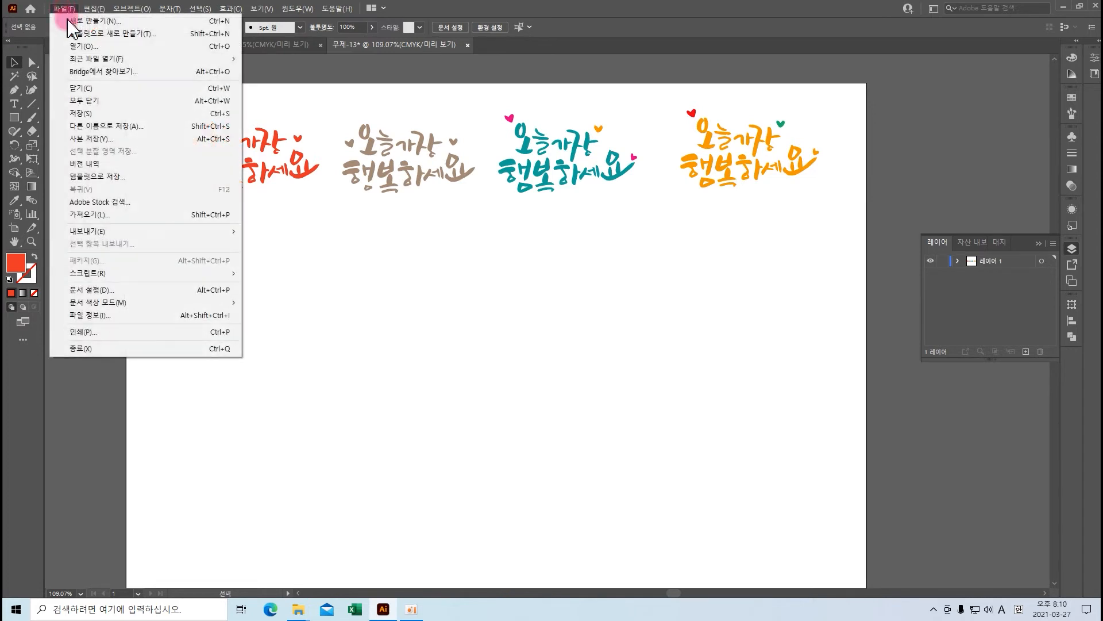
pyautogui.click(86, 214)
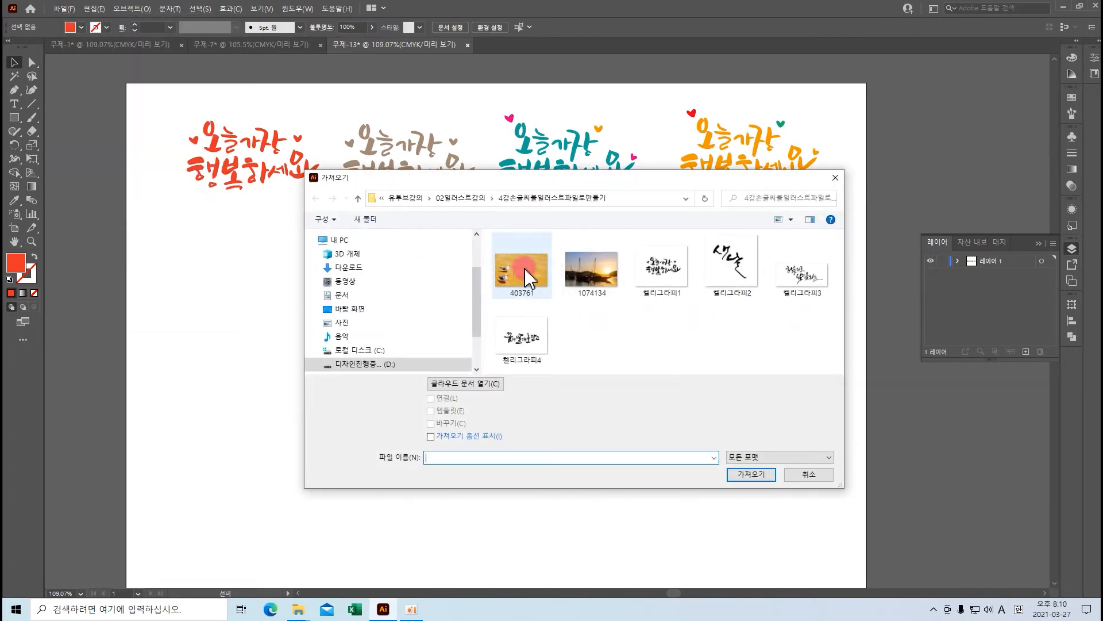
pyautogui.click(524, 282)
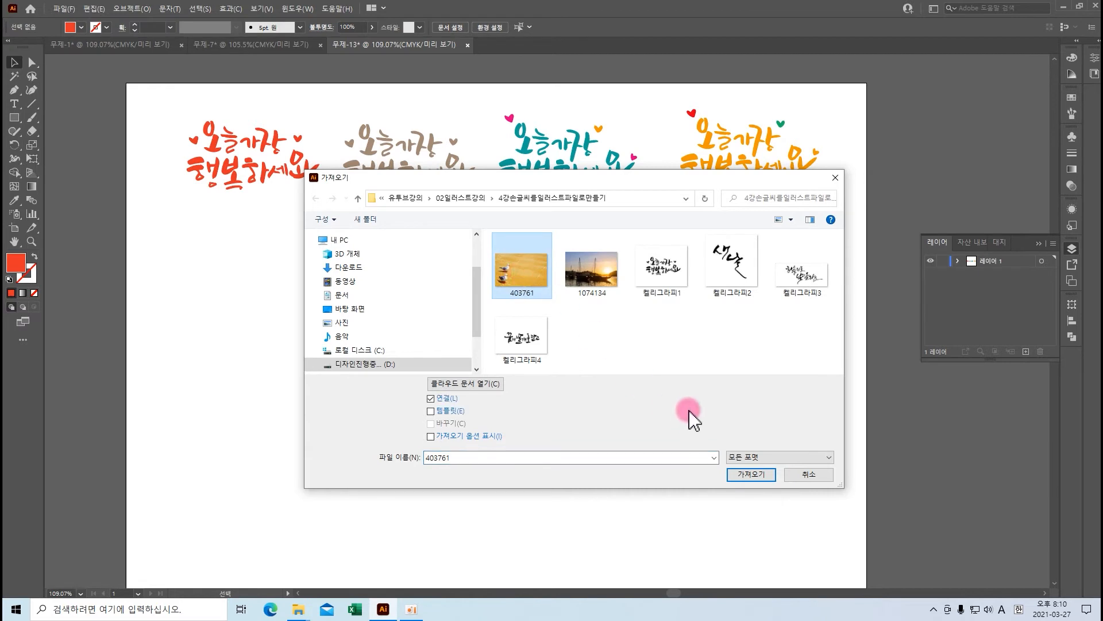
pyautogui.click(749, 475)
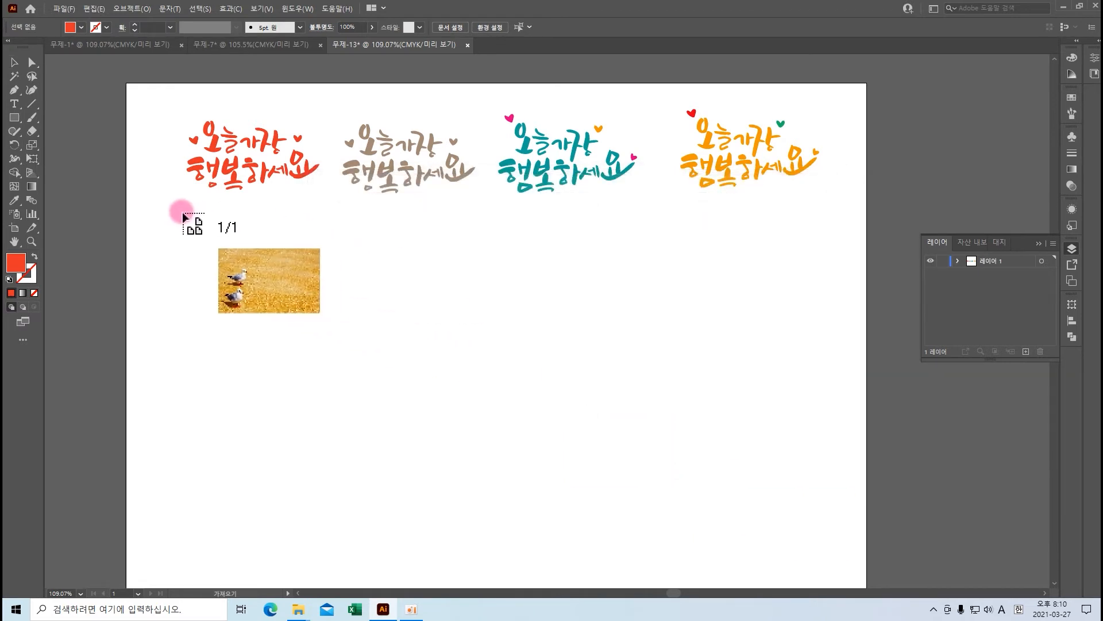
pyautogui.moveTo(167, 202); pyautogui.dragTo(848, 587)
pyautogui.moveTo(413, 350); pyautogui.dragTo(455, 358)
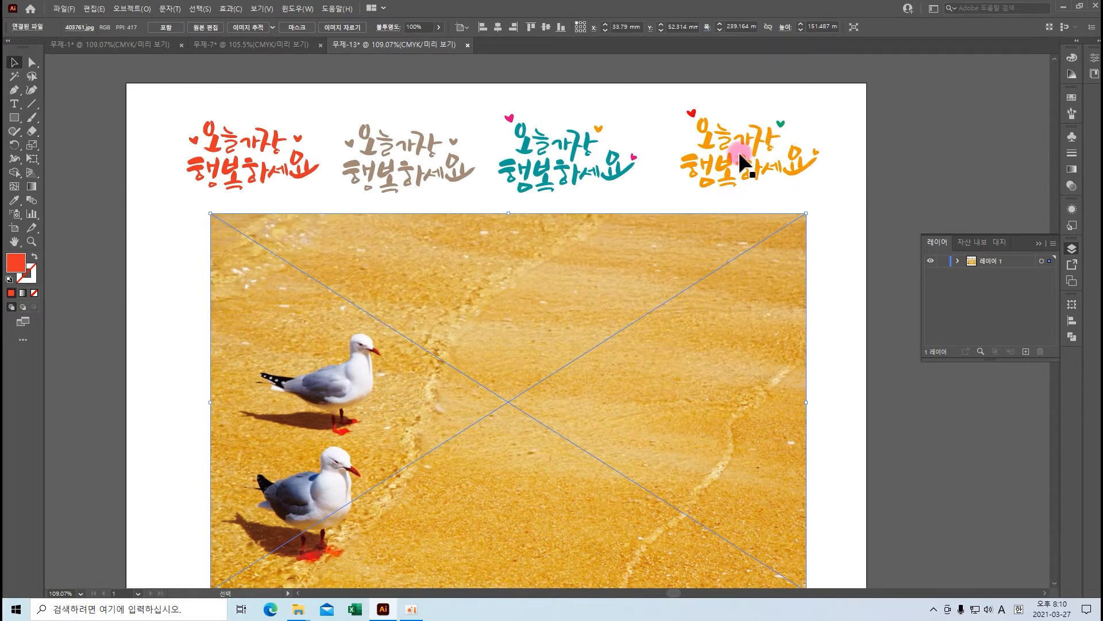
# Add a new layer above the existing one and paste a copy of the orange lettering group onto it.
pyautogui.click(795, 176)
pyautogui.click(799, 167)
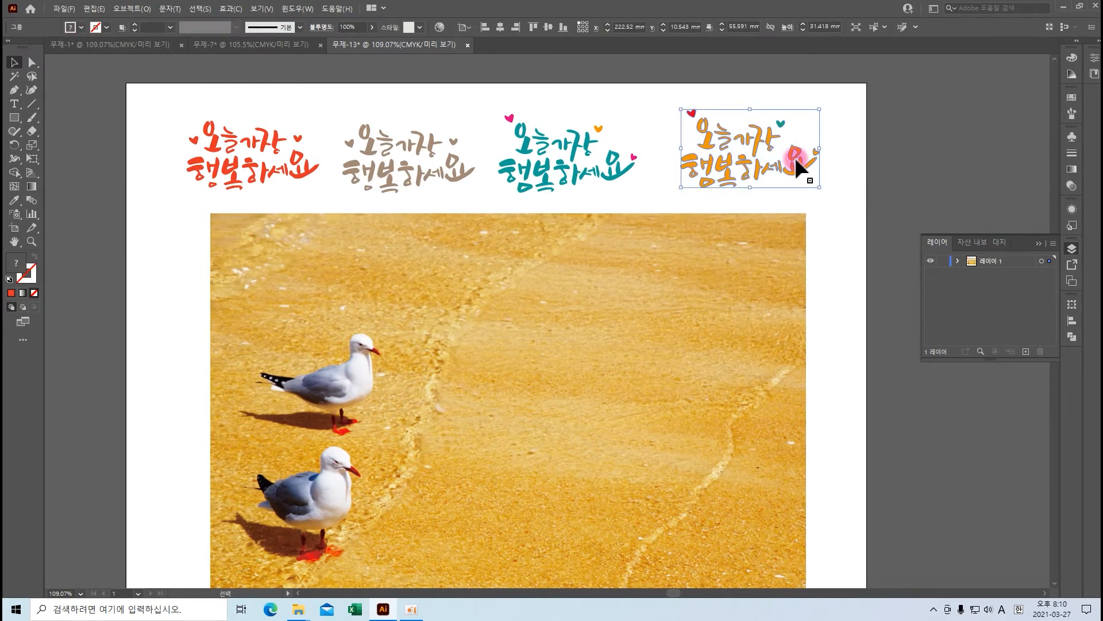
pyautogui.click(950, 310)
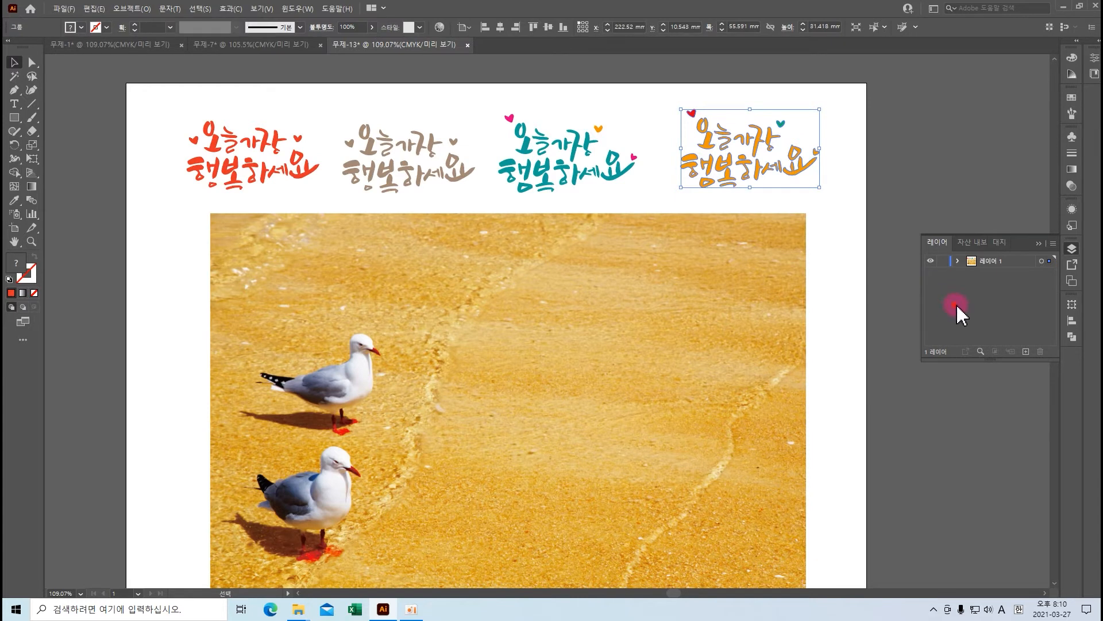
pyautogui.click(1026, 352)
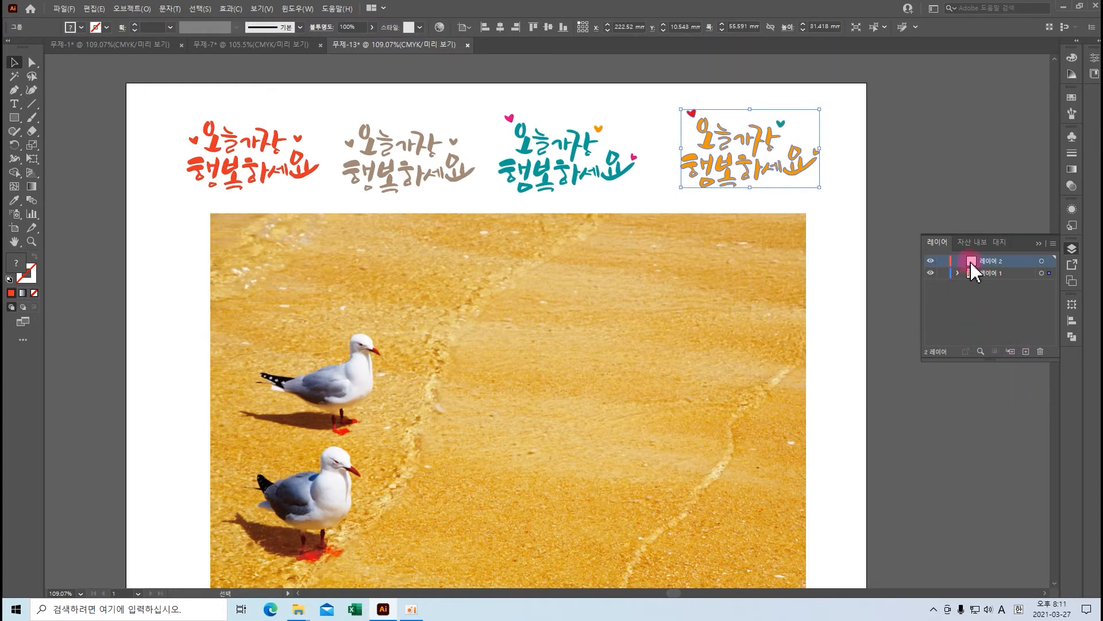
pyautogui.hotkey('ctrl', 'v')
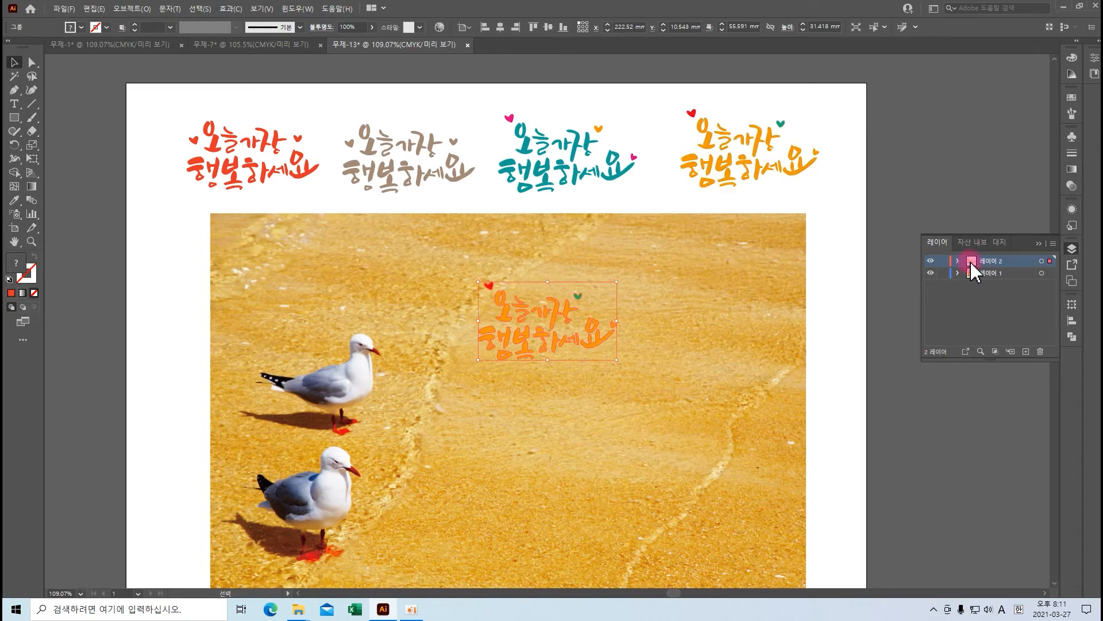
# Enlarge the pasted lettering to about 129 mm wide over the sand and fill it with off-white F9F9F9.
pyautogui.moveTo(617, 359); pyautogui.dragTo(798, 523)
pyautogui.moveTo(751, 439); pyautogui.dragTo(700, 472)
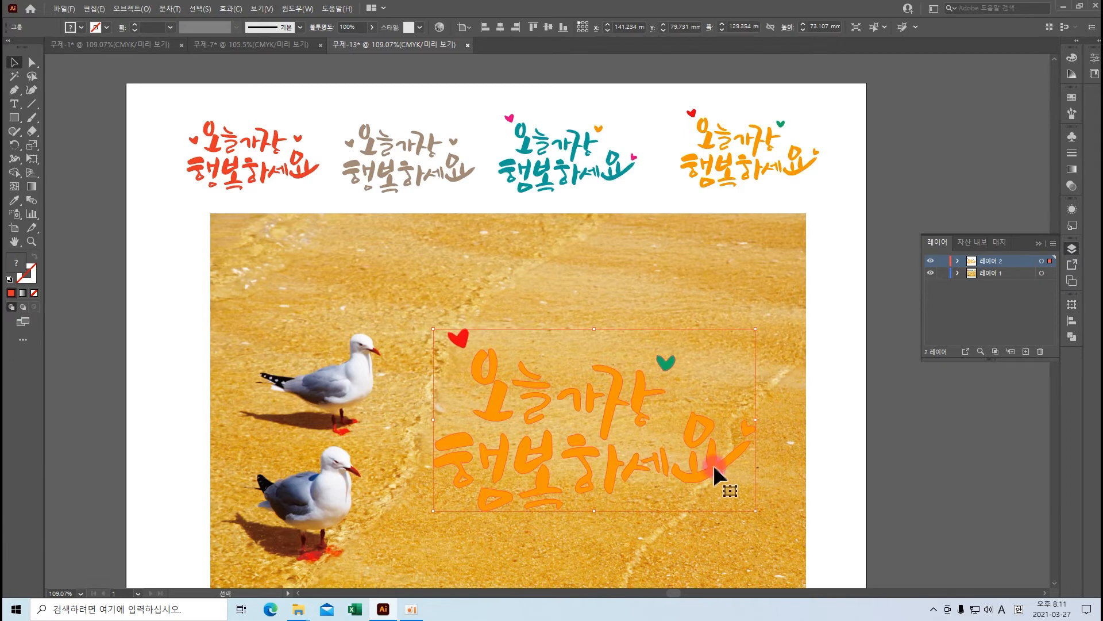
pyautogui.doubleClick(19, 262)
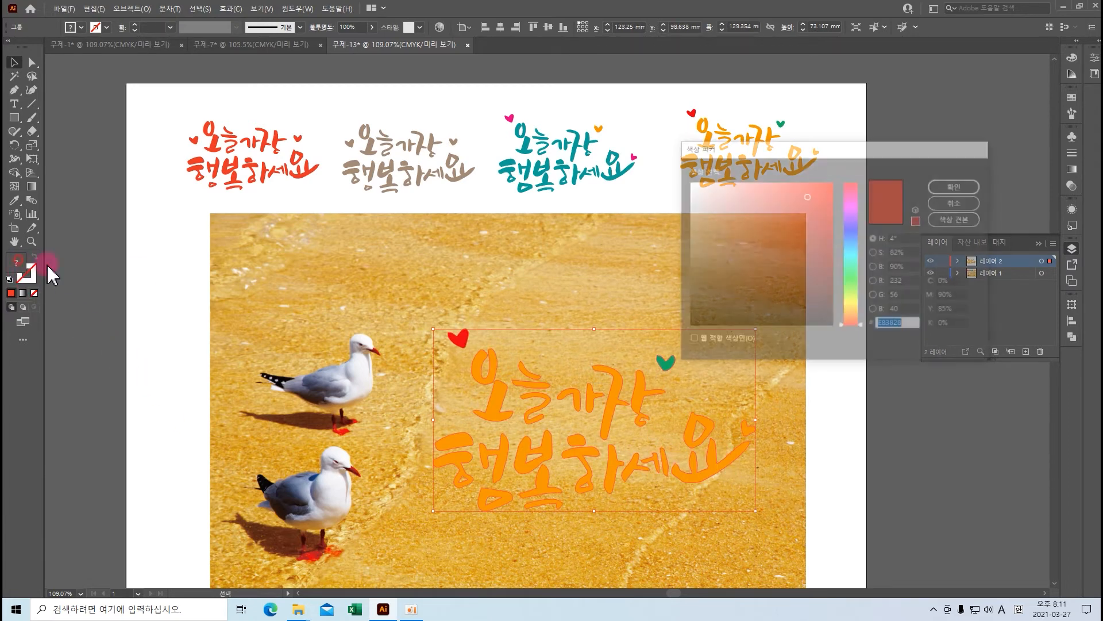
pyautogui.moveTo(771, 236); pyautogui.dragTo(677, 185)
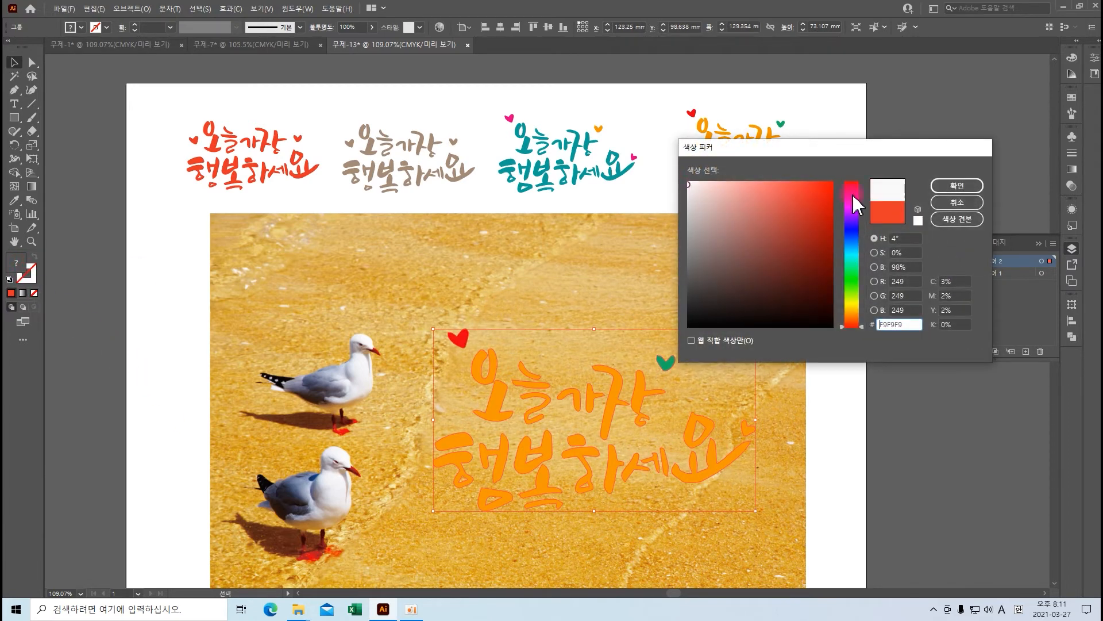
pyautogui.click(957, 185)
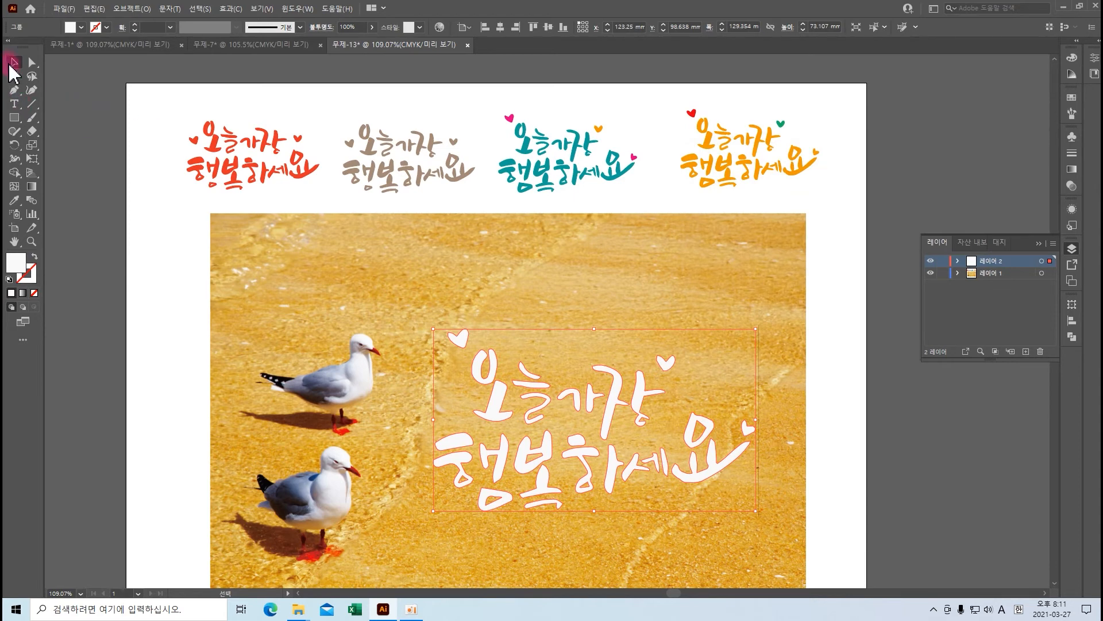
pyautogui.click(851, 351)
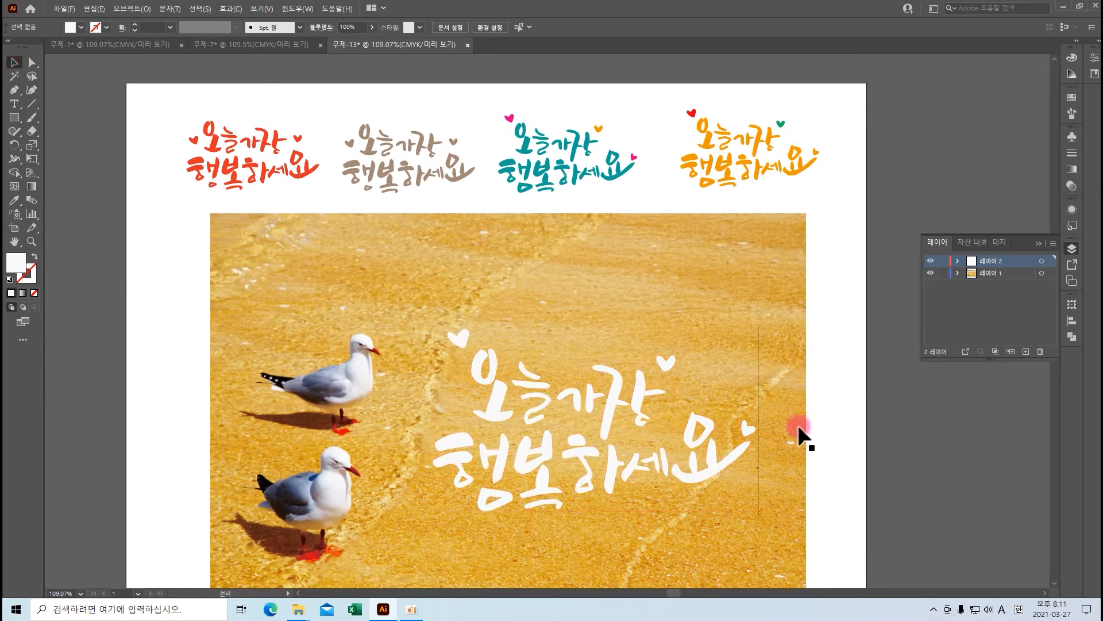
# Shrink the off-white lettering to about 97 mm wide and tilt it slightly counterclockwise beside the seagulls.
pyautogui.click(720, 441)
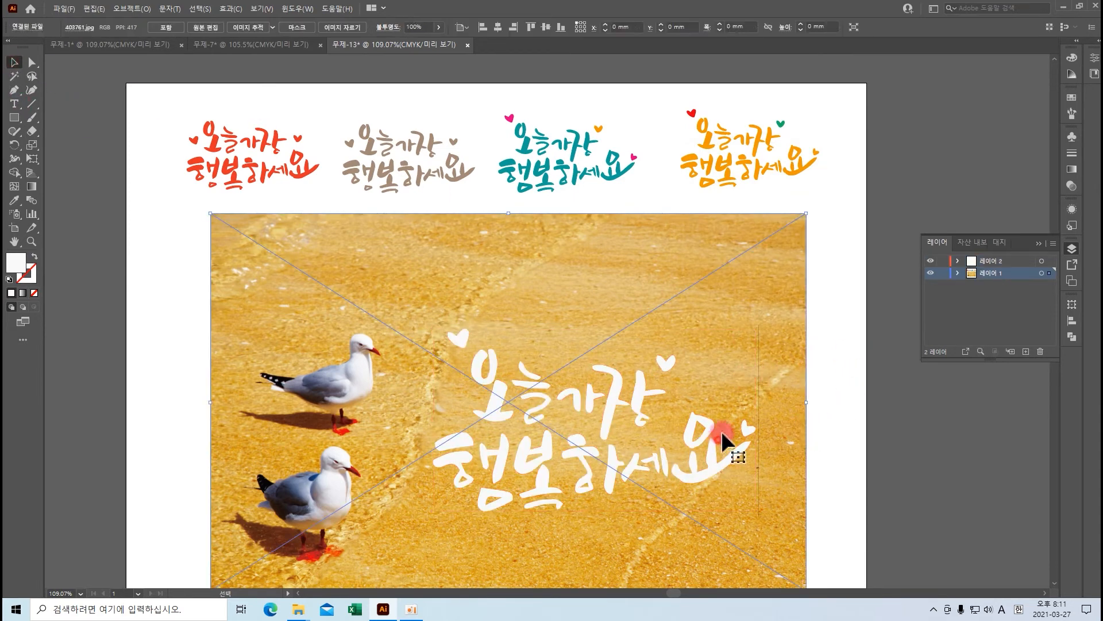
pyautogui.click(644, 402)
pyautogui.moveTo(759, 332); pyautogui.dragTo(691, 371)
pyautogui.moveTo(593, 438); pyautogui.dragTo(616, 368)
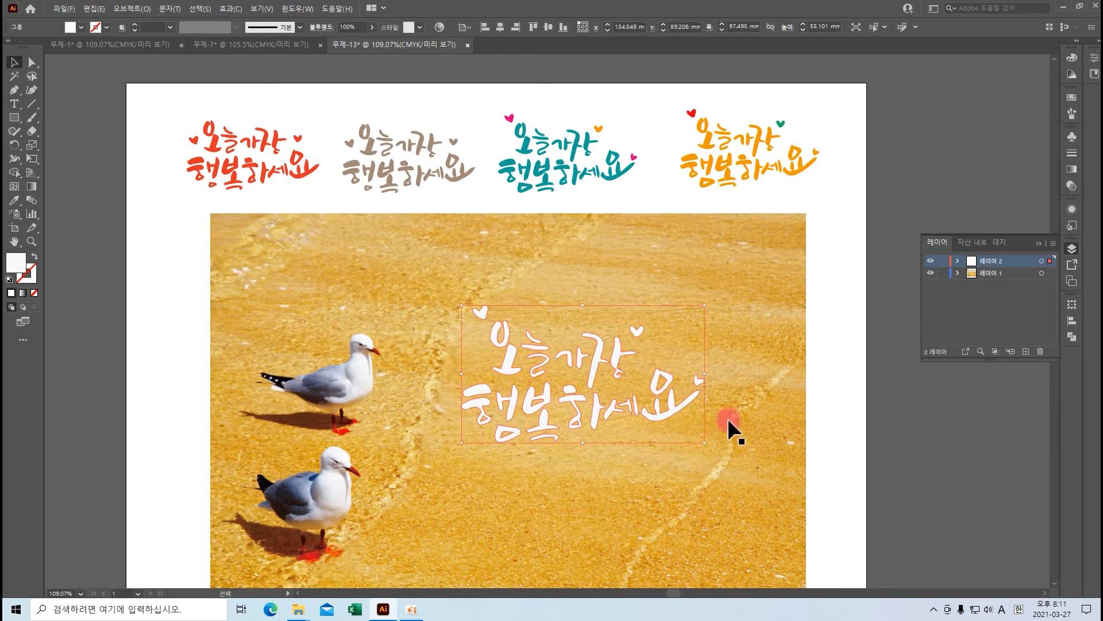
pyautogui.moveTo(707, 446); pyautogui.dragTo(690, 408)
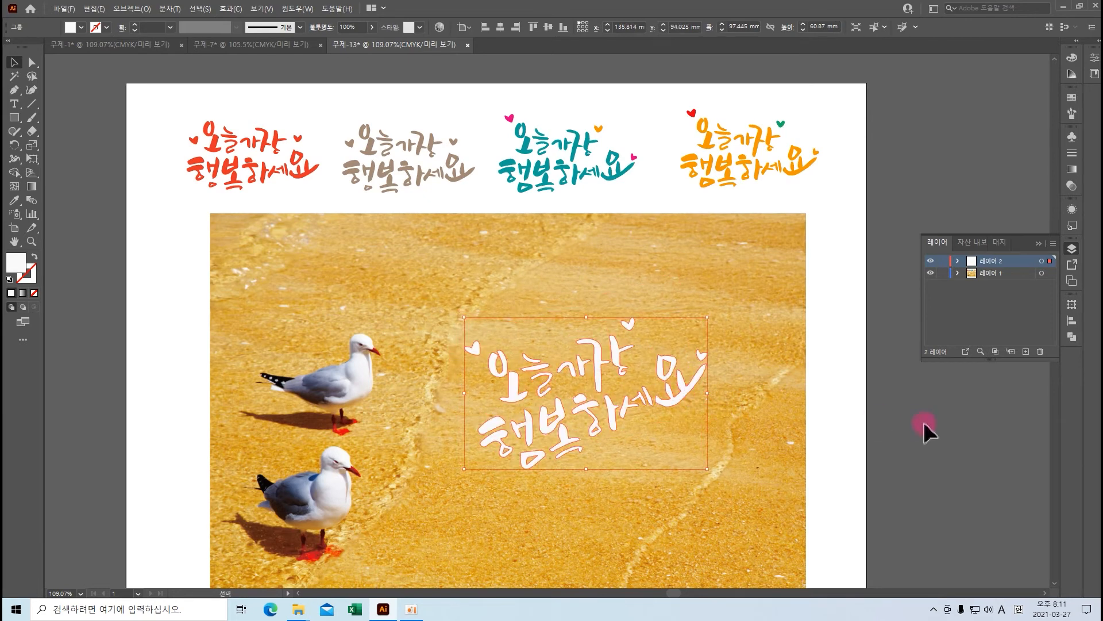
pyautogui.click(918, 435)
pyautogui.moveTo(913, 436); pyautogui.dragTo(916, 406)
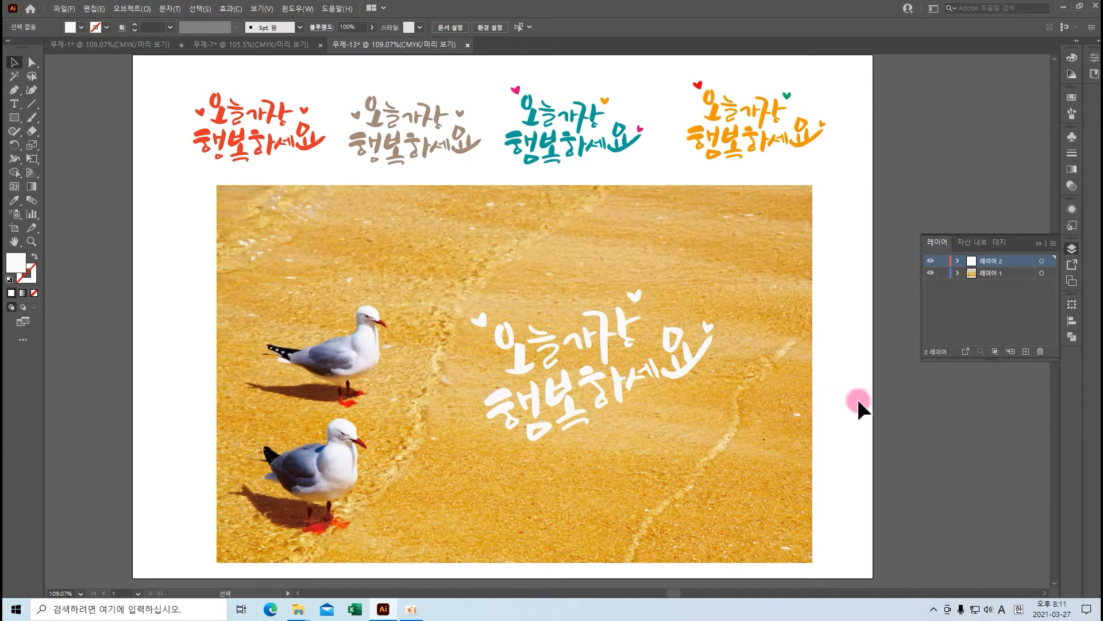
# Apply a Drop Shadow effect to the off-white lettering with X and Y offsets of 0 mm.
pyautogui.click(727, 377)
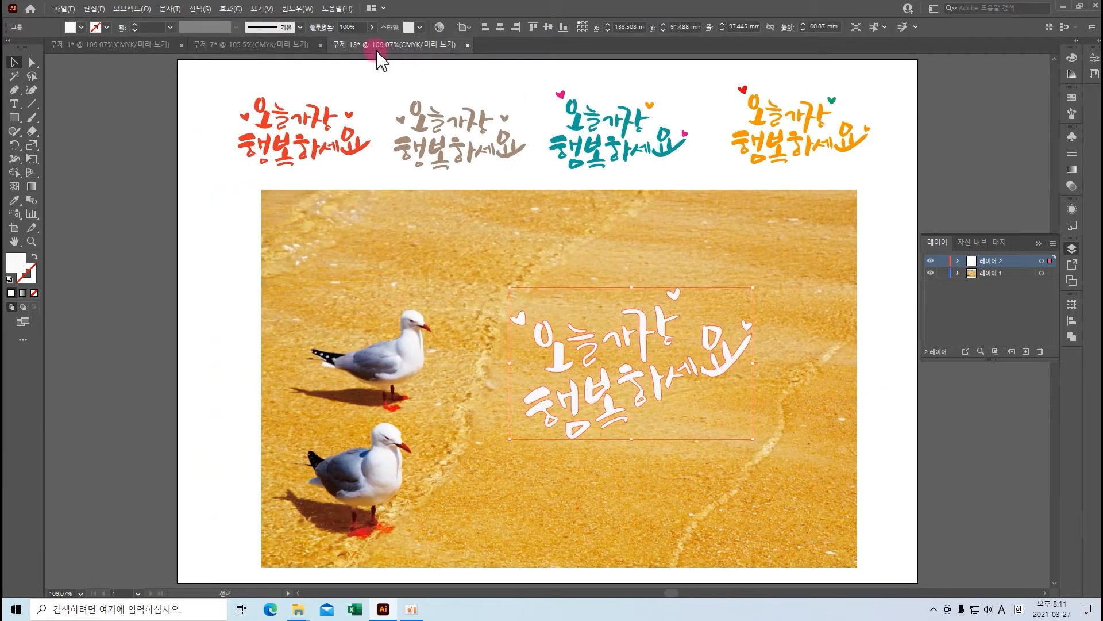
pyautogui.click(239, 9)
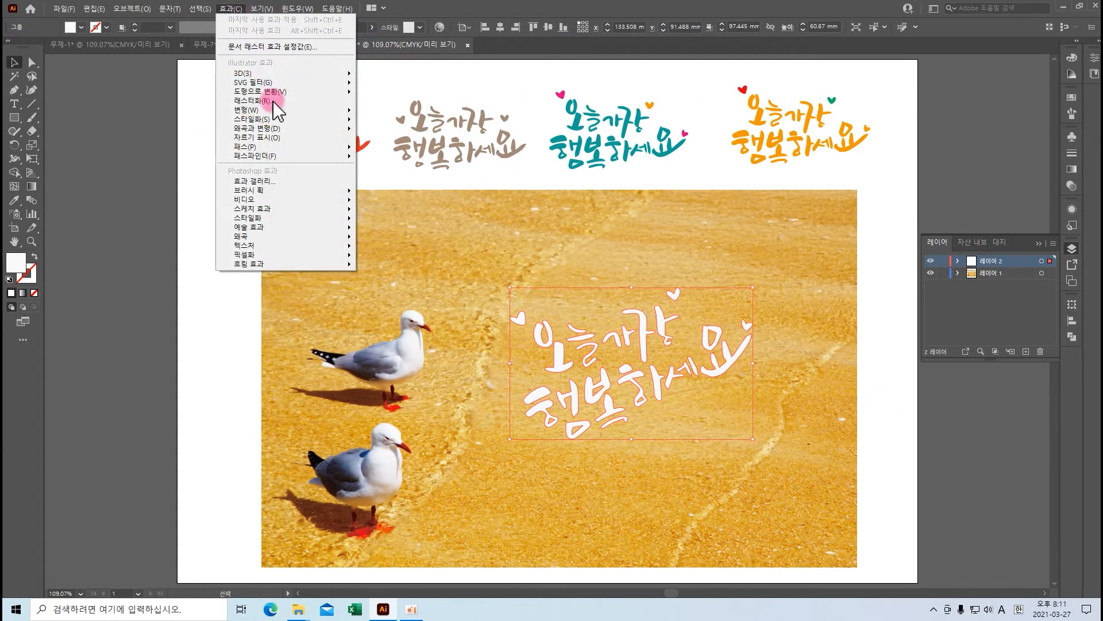
pyautogui.moveTo(276, 119)
pyautogui.click(412, 119)
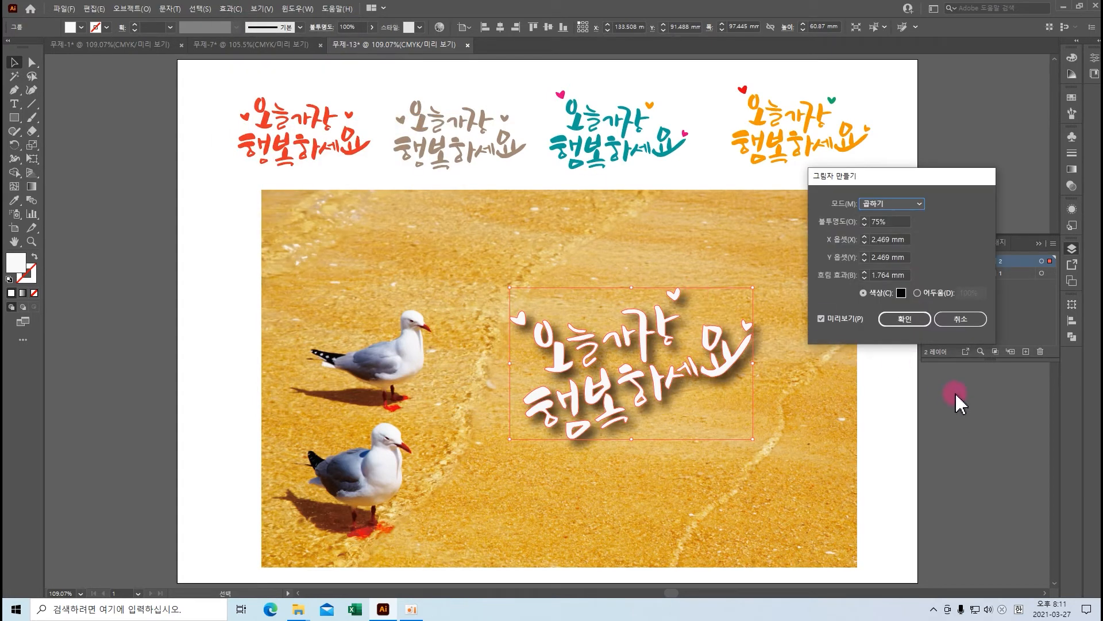
pyautogui.moveTo(924, 188); pyautogui.dragTo(965, 167)
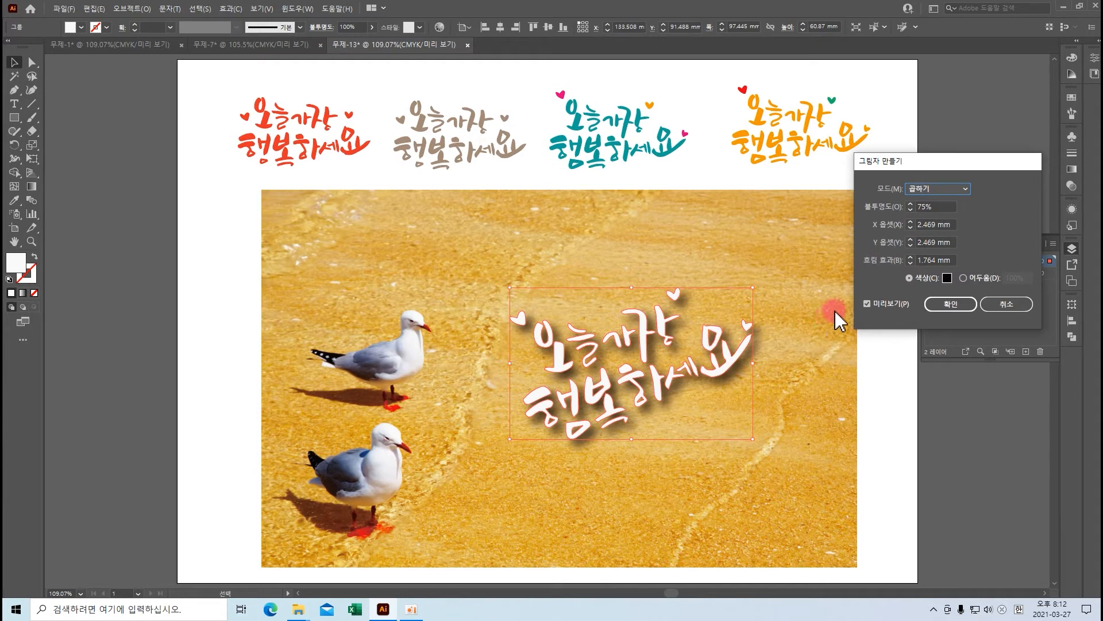
pyautogui.moveTo(956, 227); pyautogui.dragTo(916, 225)
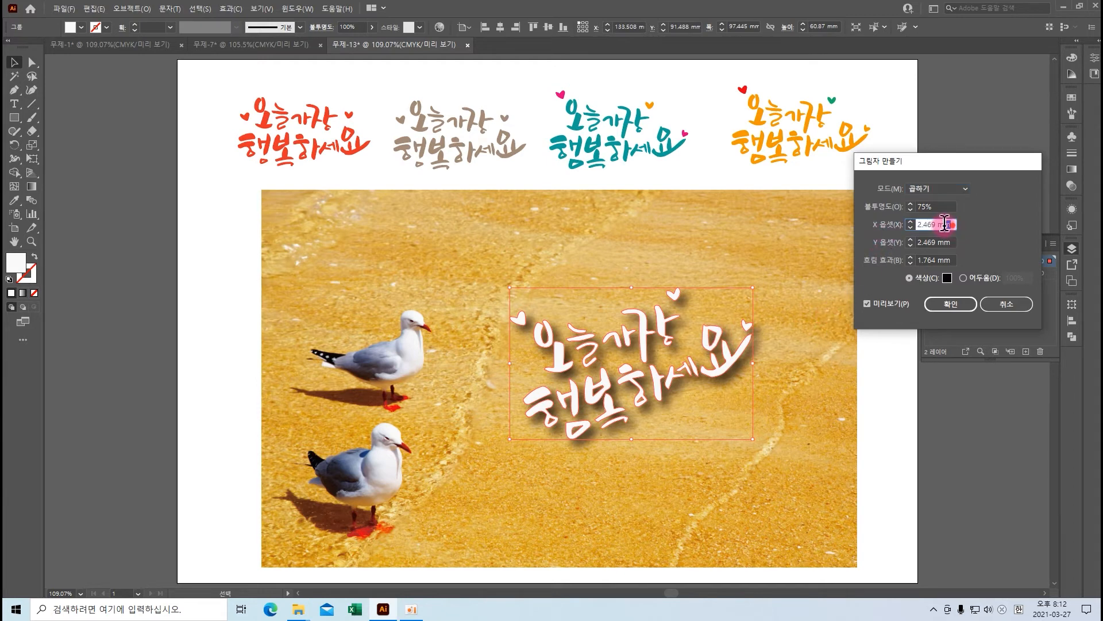
pyautogui.press('Tab')
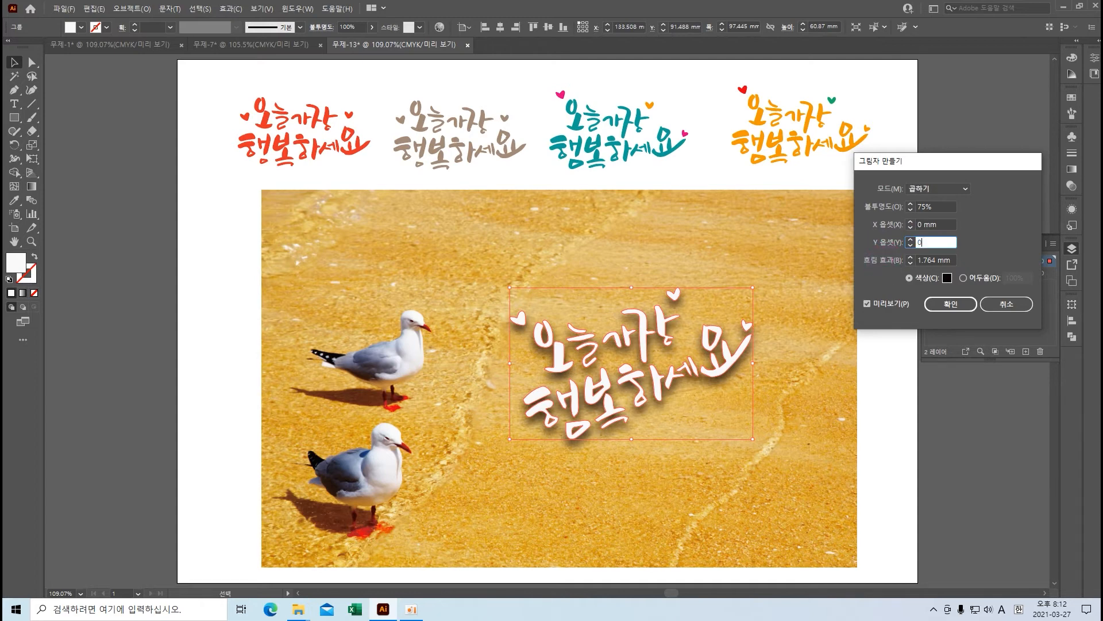
pyautogui.press('Tab')
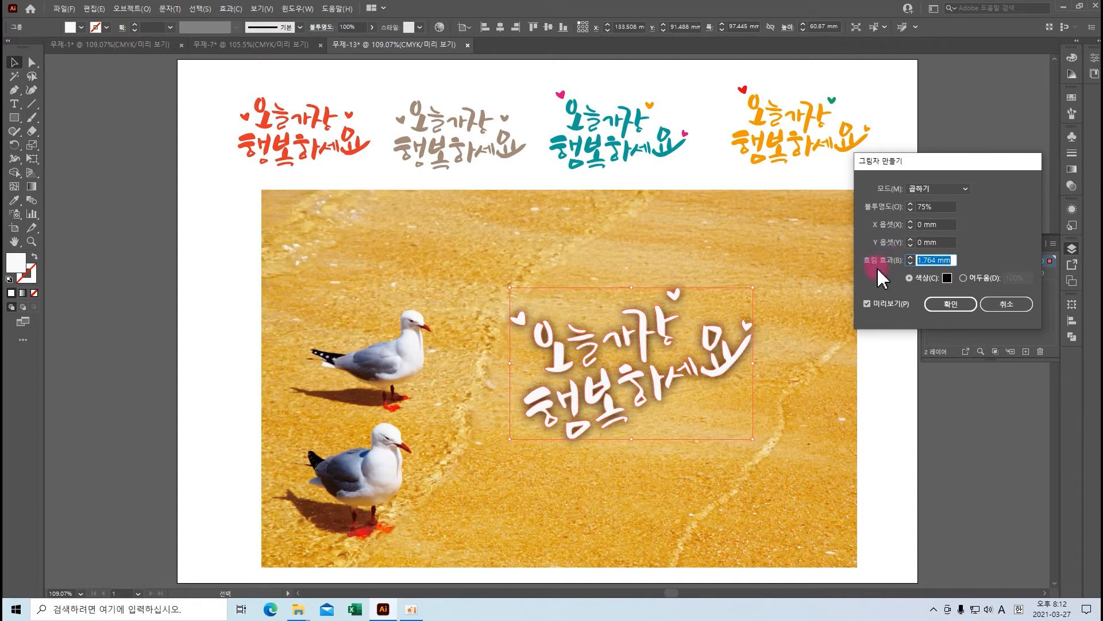
# Try drop shadow blur values of 1 mm and 2 mm on the lettering.
pyautogui.click(910, 263)
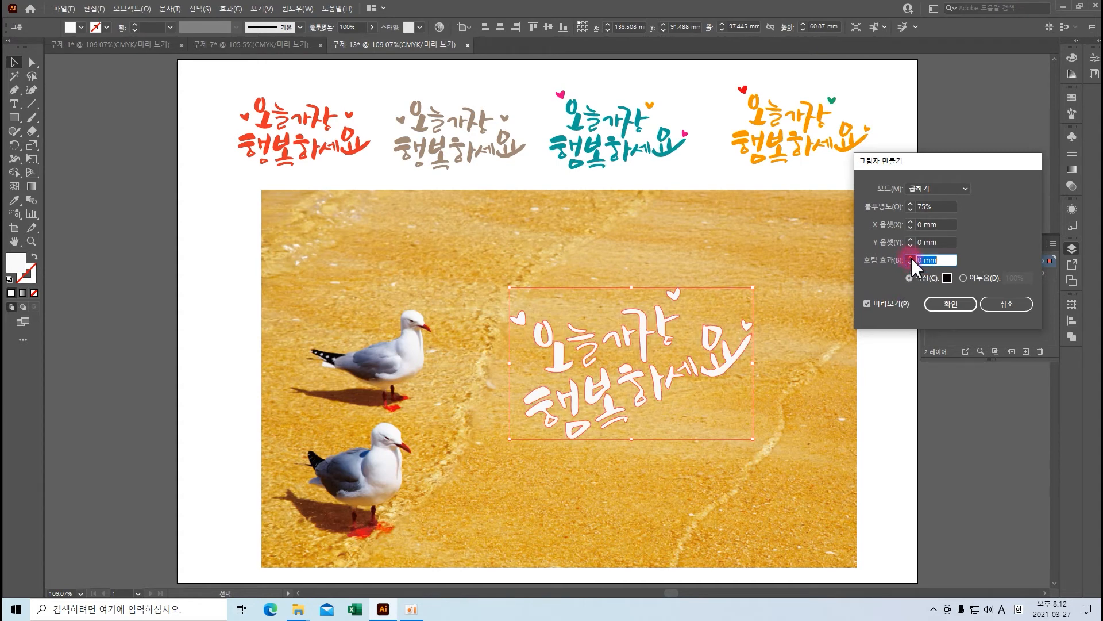
pyautogui.click(911, 258)
pyautogui.click(911, 258)
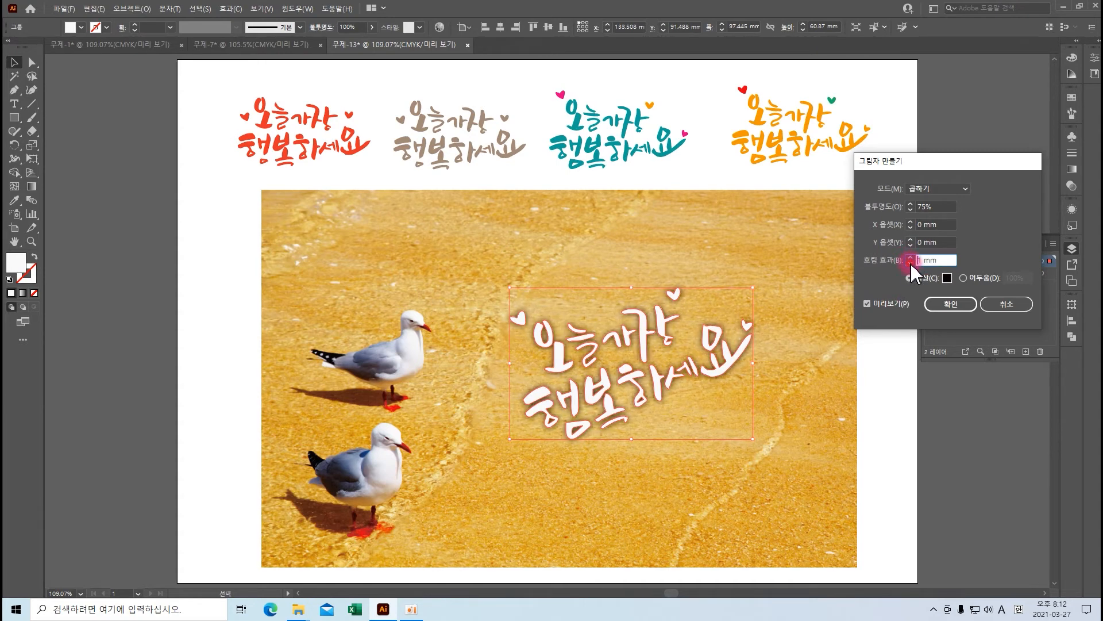
pyautogui.click(944, 258)
pyautogui.moveTo(951, 258); pyautogui.dragTo(914, 258)
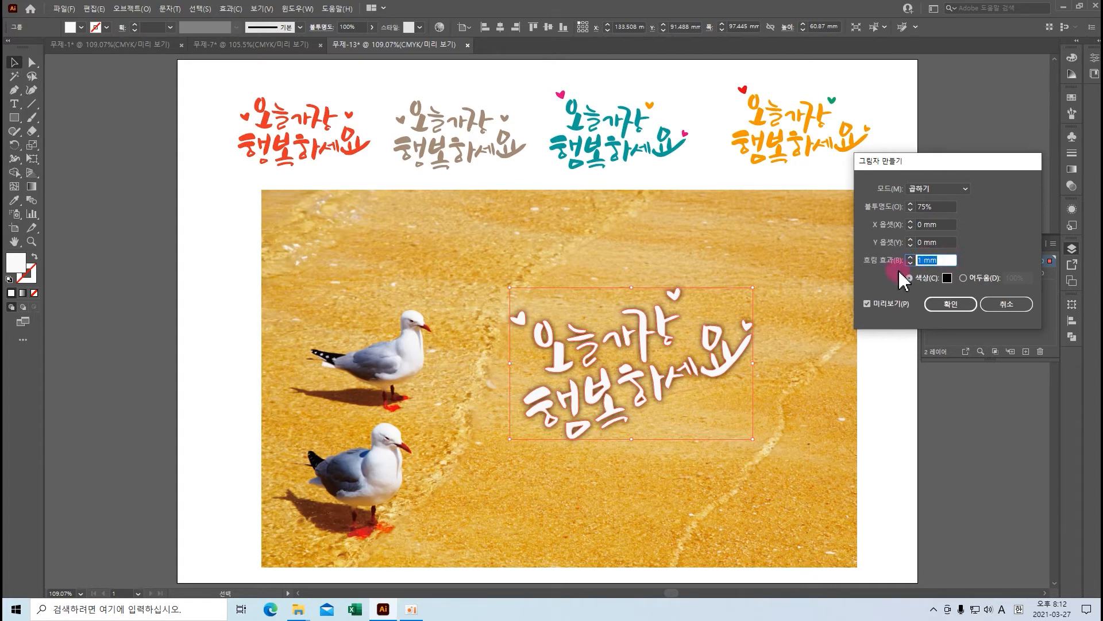
pyautogui.click(864, 316)
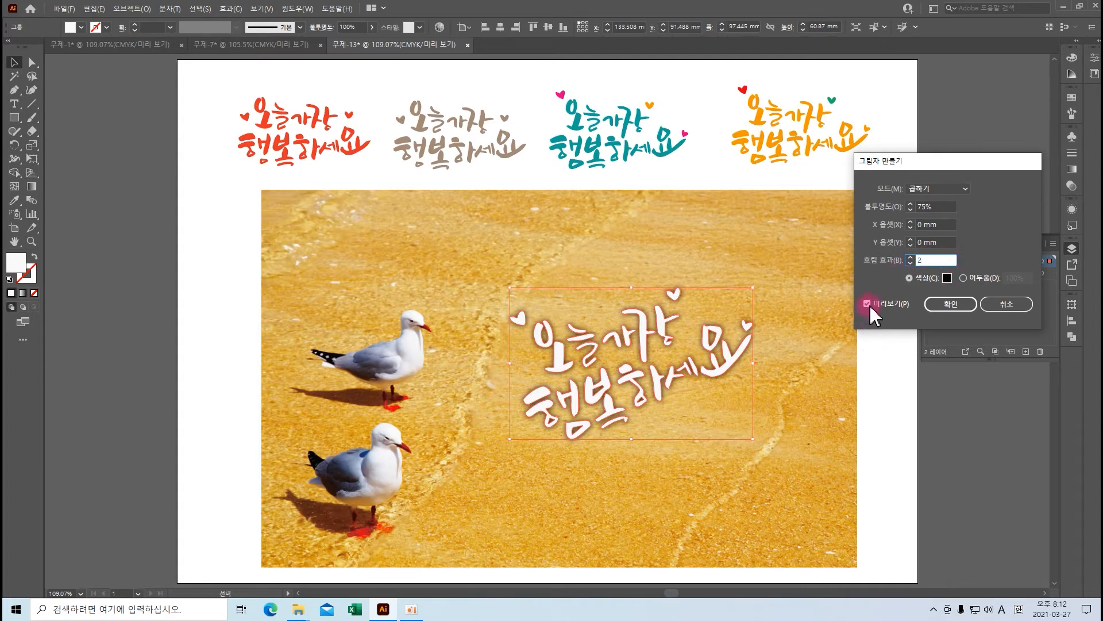
pyautogui.click(870, 309)
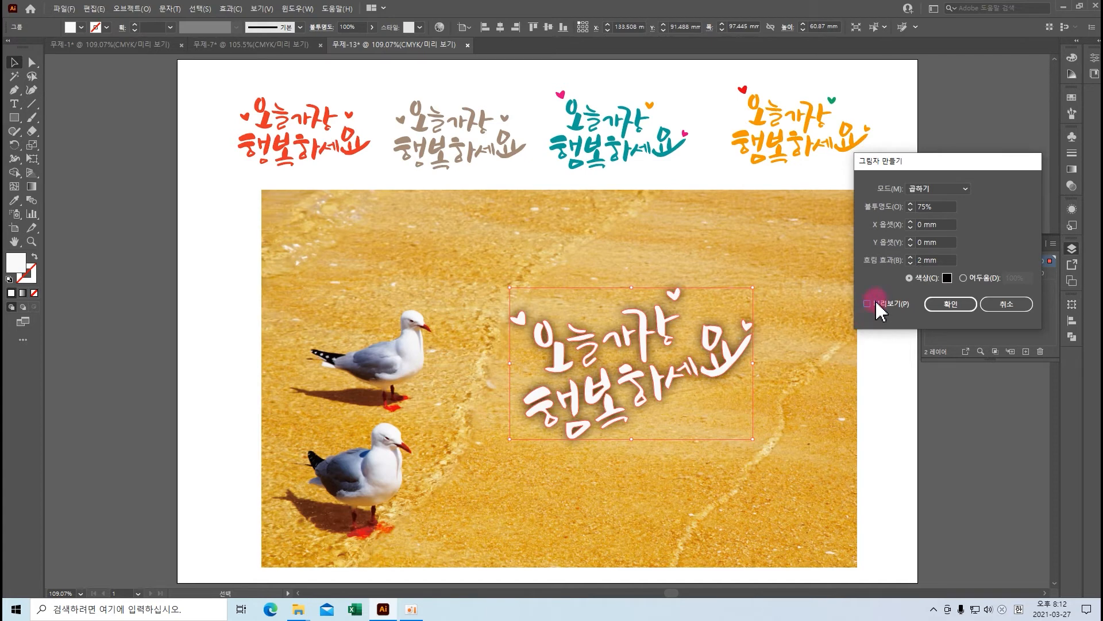
# Set the drop shadow's blur to 1 mm and preview it on the lettering.
pyautogui.moveTo(940, 260); pyautogui.dragTo(917, 260)
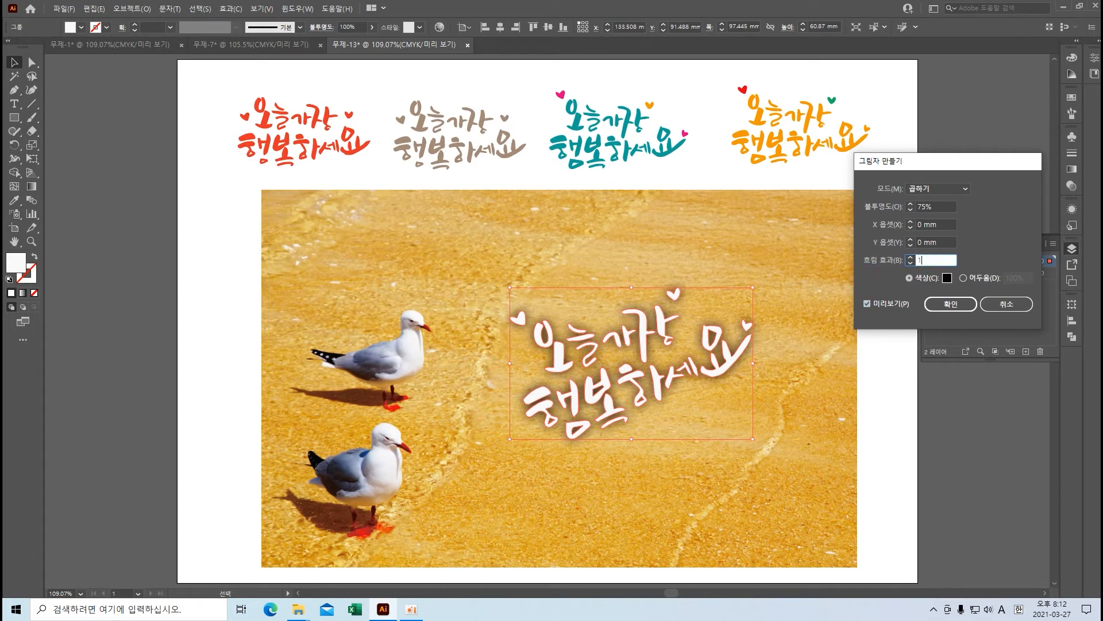
pyautogui.write('1')
pyautogui.click(868, 305)
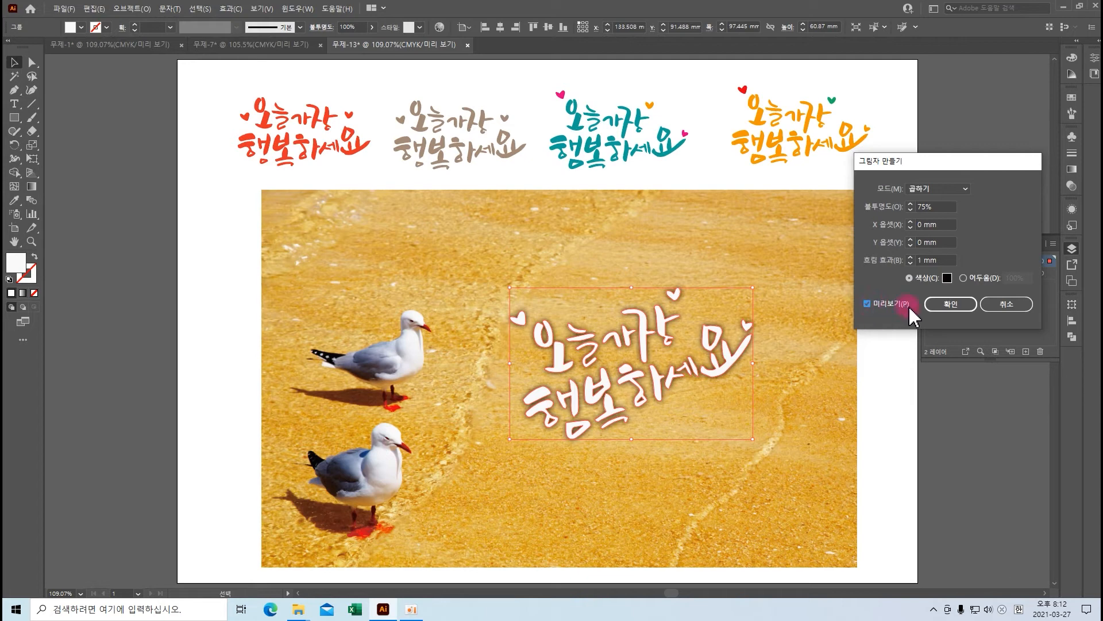
# Accept the drop shadow settings for the off-white lettering and deselect it.
pyautogui.click(936, 305)
pyautogui.click(893, 469)
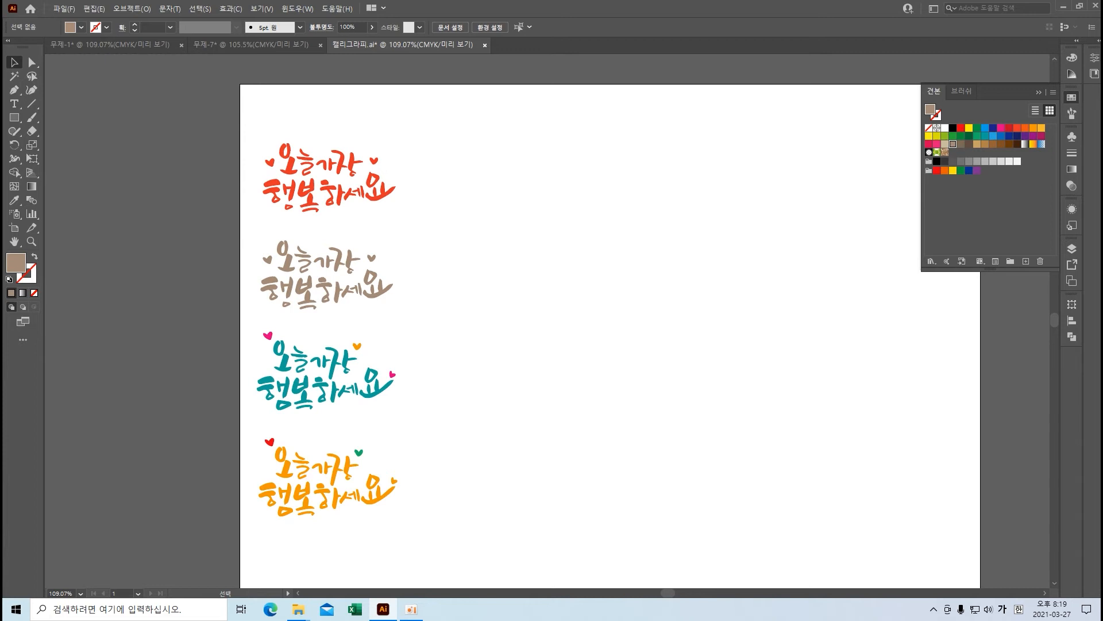
# Place the handwriting image 캘리그라피4 on the empty lower area of the artboard, about 134 mm wide.
pyautogui.click(63, 8)
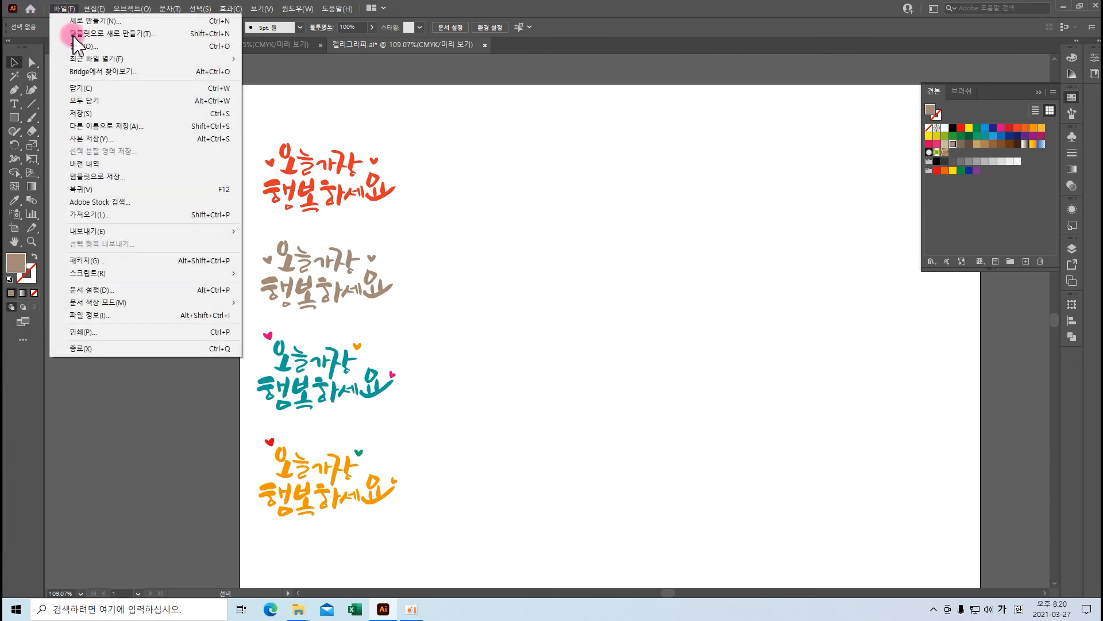
pyautogui.click(92, 214)
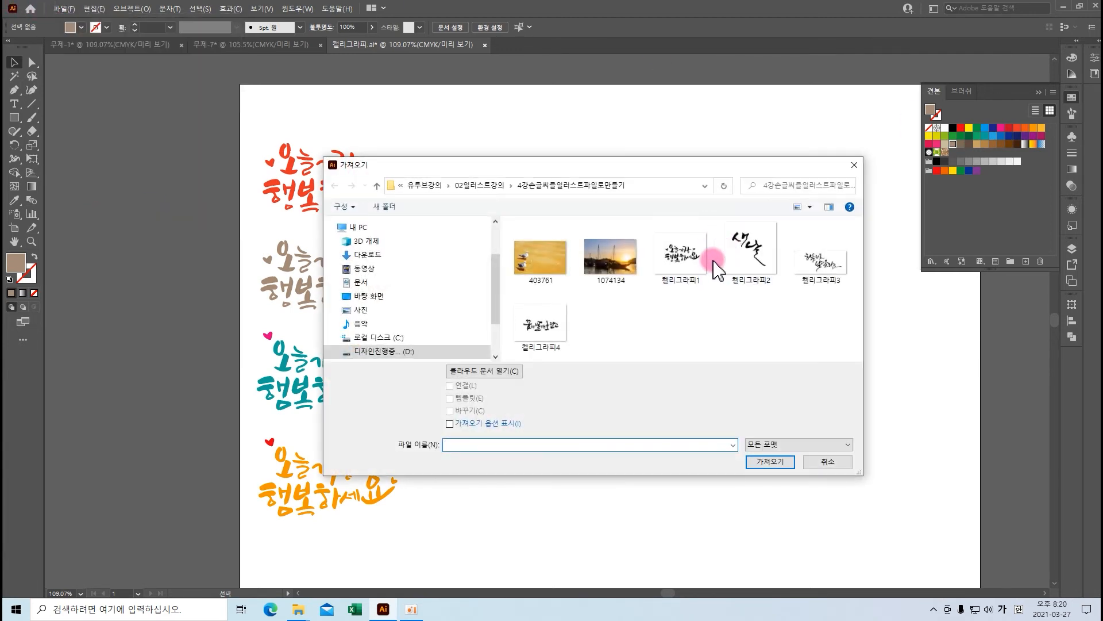
pyautogui.click(540, 330)
pyautogui.click(756, 459)
pyautogui.moveTo(527, 316); pyautogui.dragTo(967, 546)
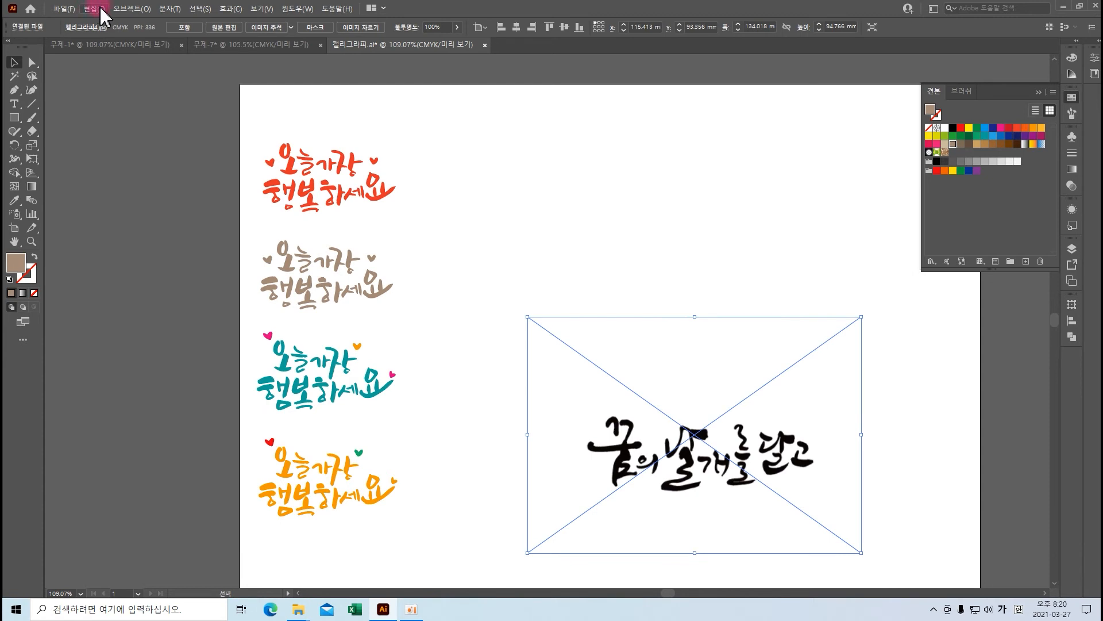
# Trace the placed handwriting with the black-and-white logo preset (흑백 로고) and expand it into vector paths.
pyautogui.click(291, 28)
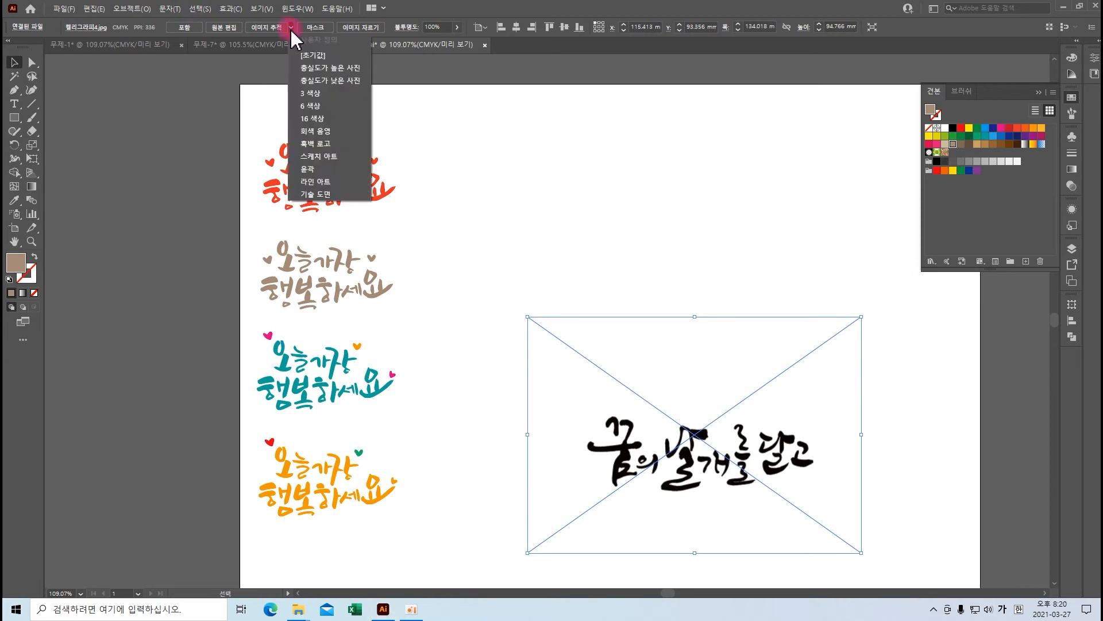
pyautogui.click(332, 144)
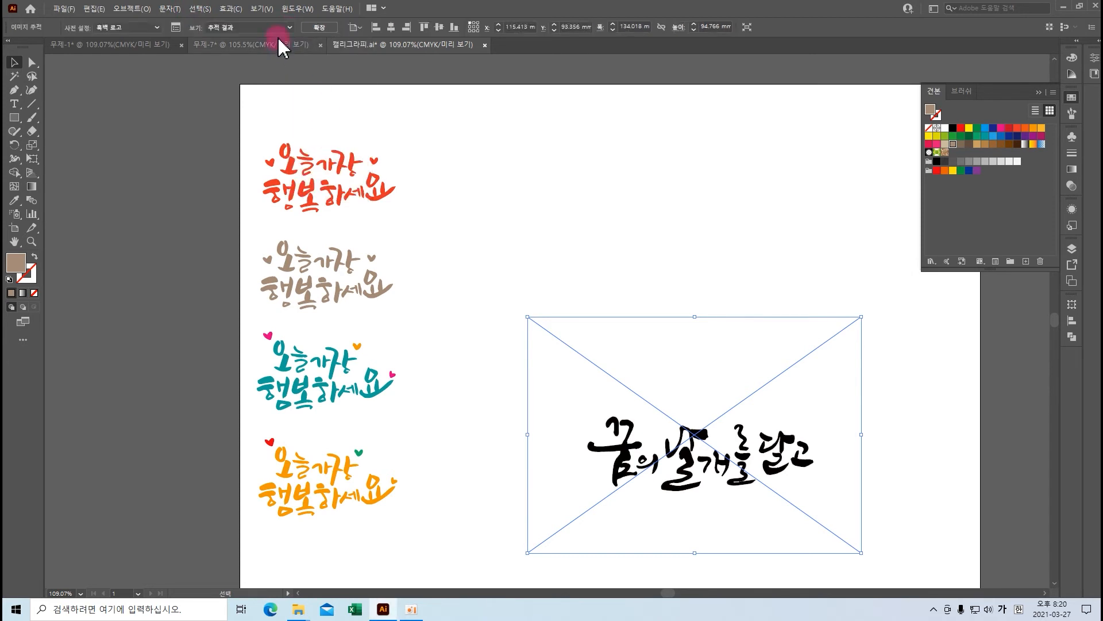
pyautogui.click(320, 28)
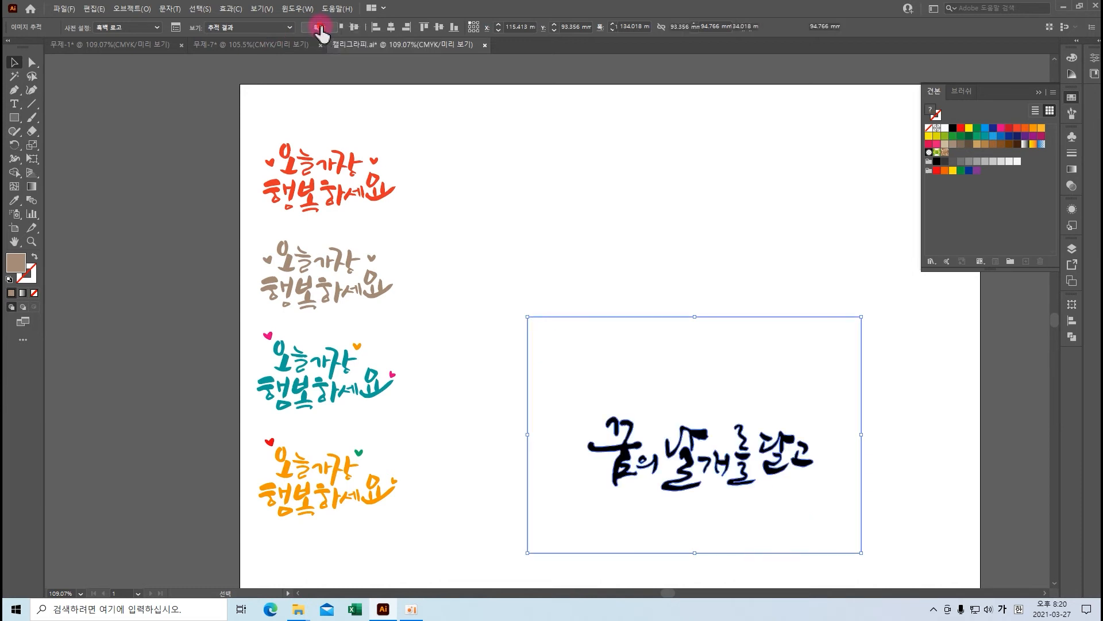
# Select only the black letter shapes of the tracing with the Magic Wand and paste a separate copy without the white background.
pyautogui.click(14, 62)
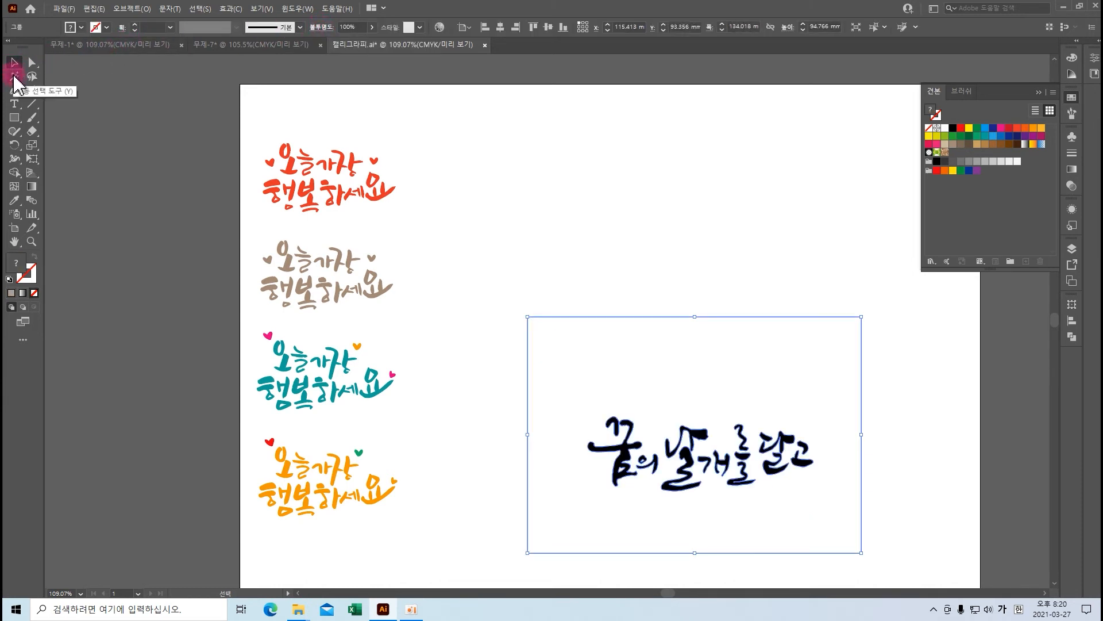
pyautogui.click(14, 75)
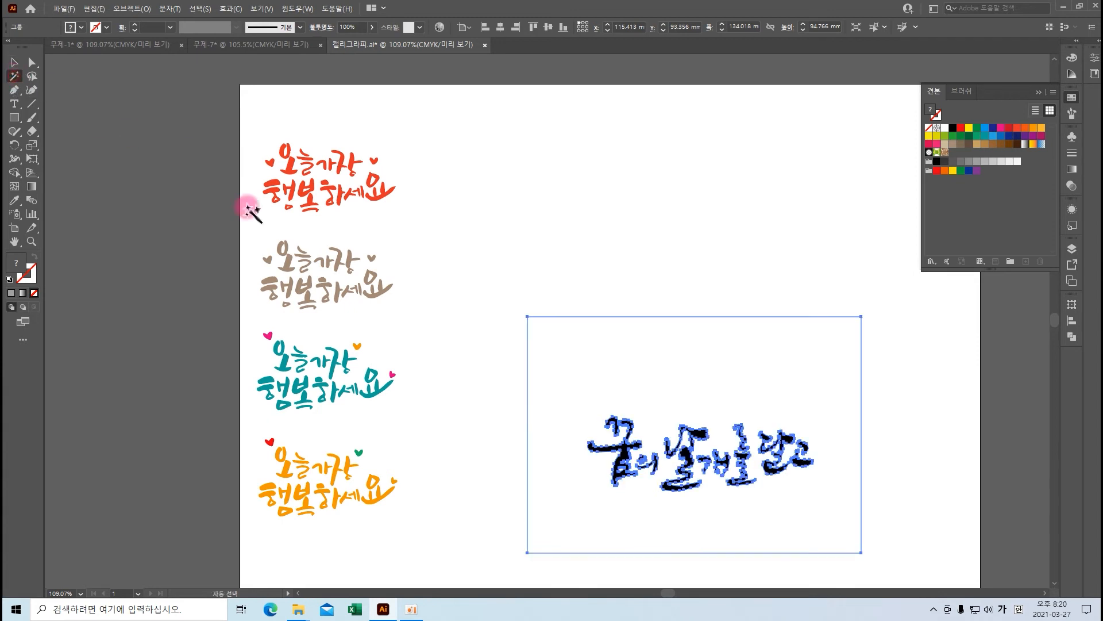
pyautogui.click(611, 446)
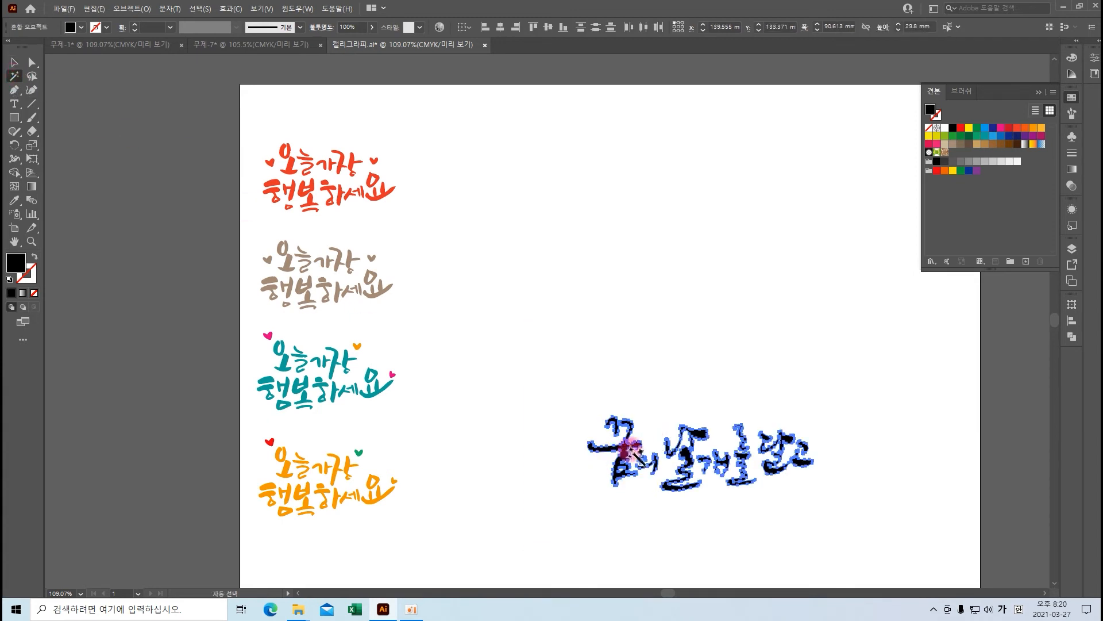
pyautogui.press('v')
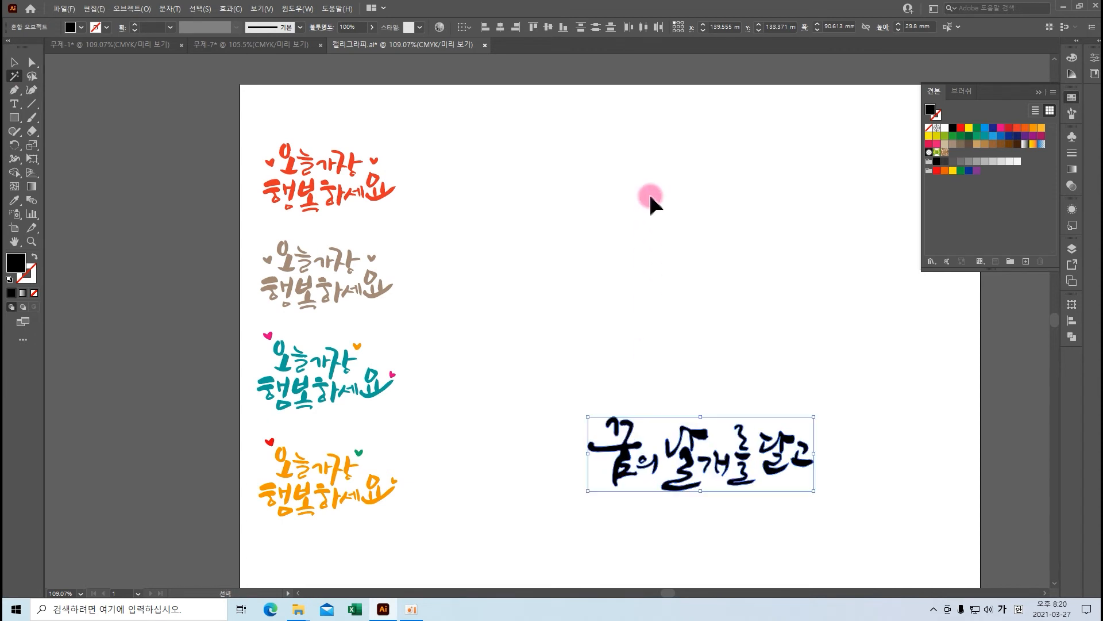
pyautogui.hotkey('ctrl', 'v')
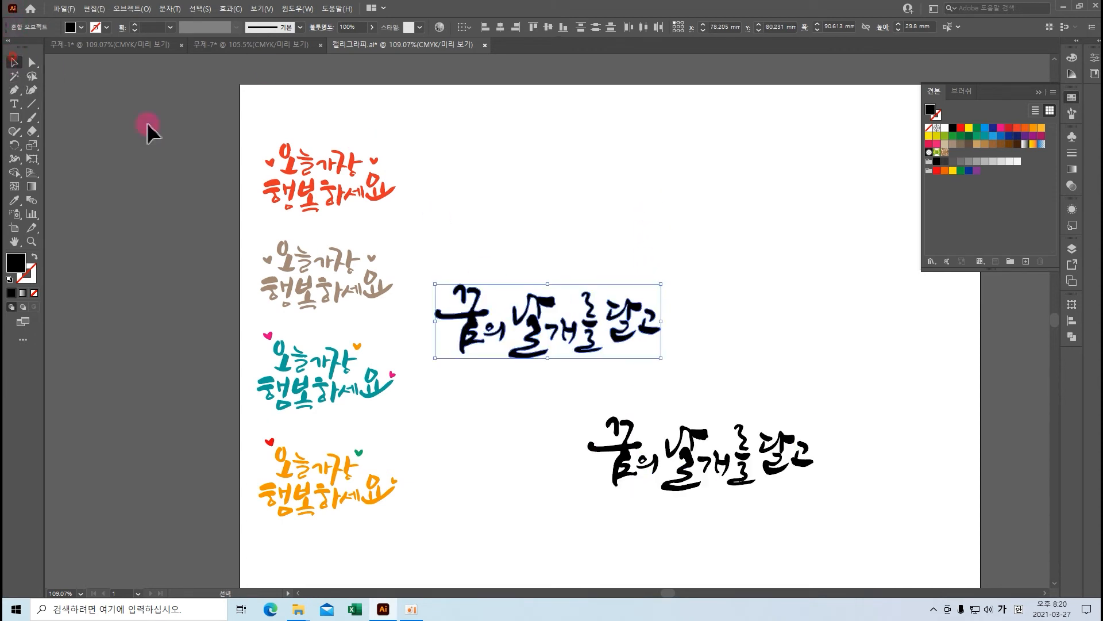
# Shrink the pasted lettering to about 55 mm wide, move it near the artboard's upper edge and fill it green.
pyautogui.moveTo(660, 357); pyautogui.dragTo(576, 159)
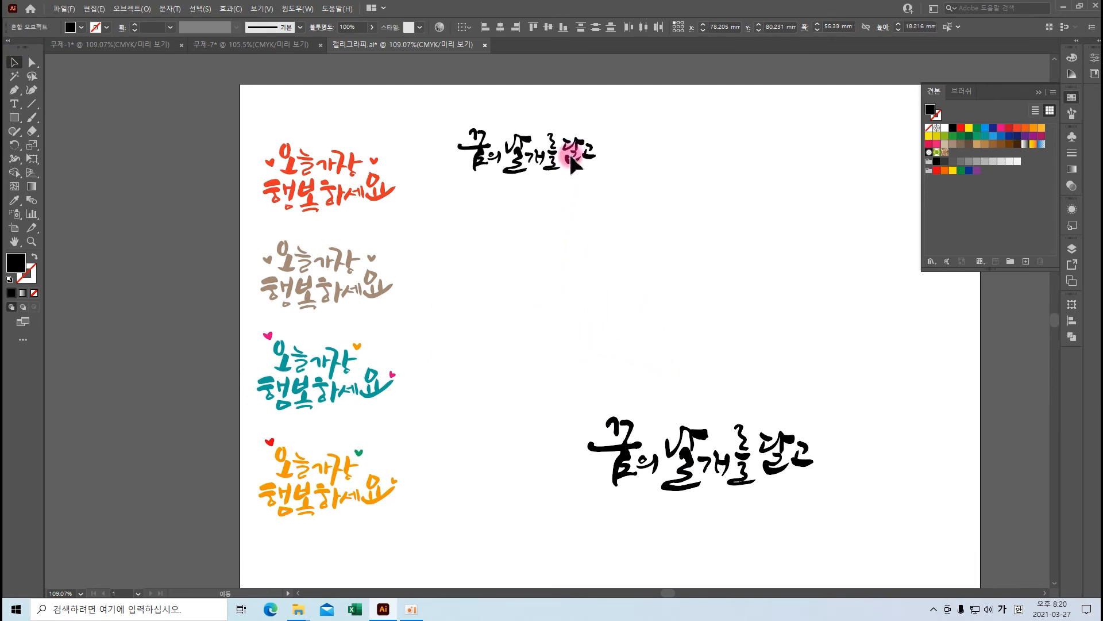
pyautogui.click(936, 137)
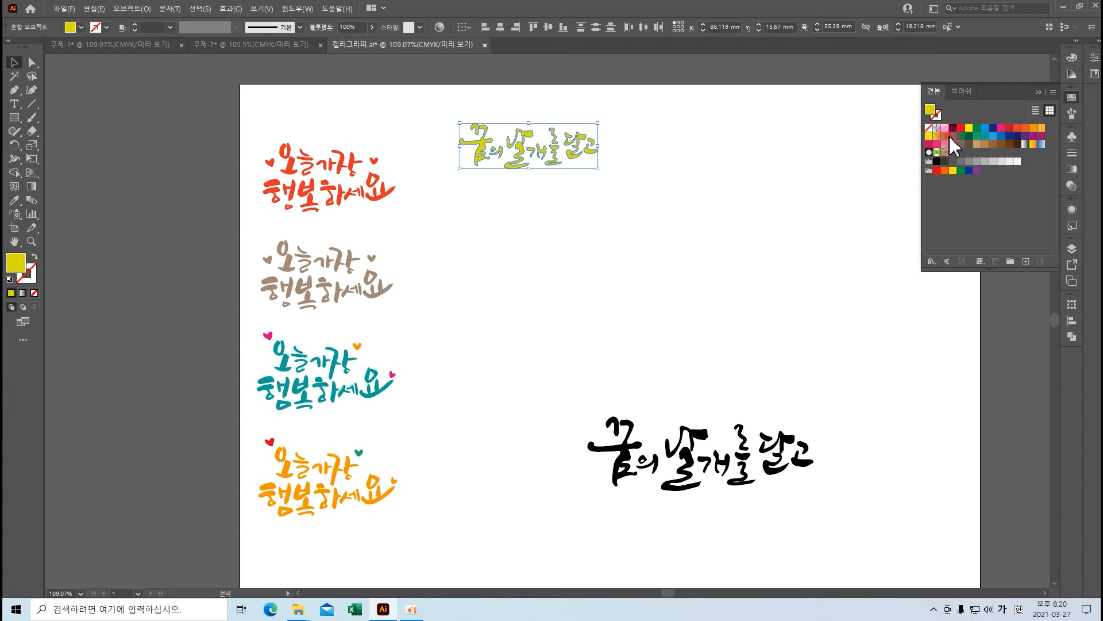
pyautogui.click(952, 136)
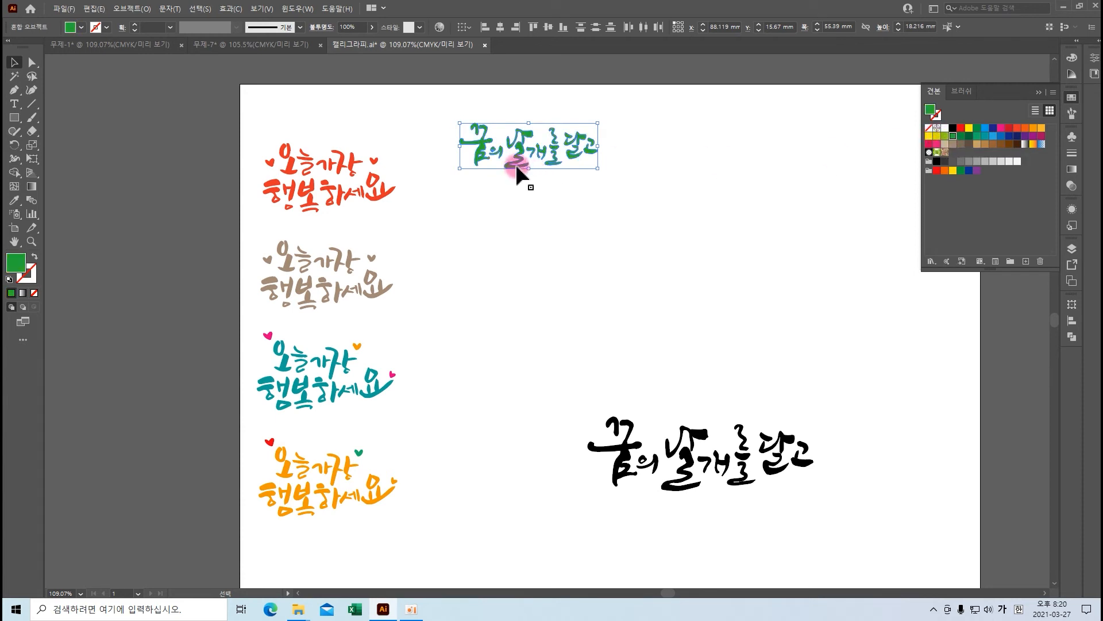
# Make two copies of the green lettering stacked beneath it, filling one blue and the other orange.
pyautogui.moveTo(520, 171); pyautogui.dragTo(695, 170)
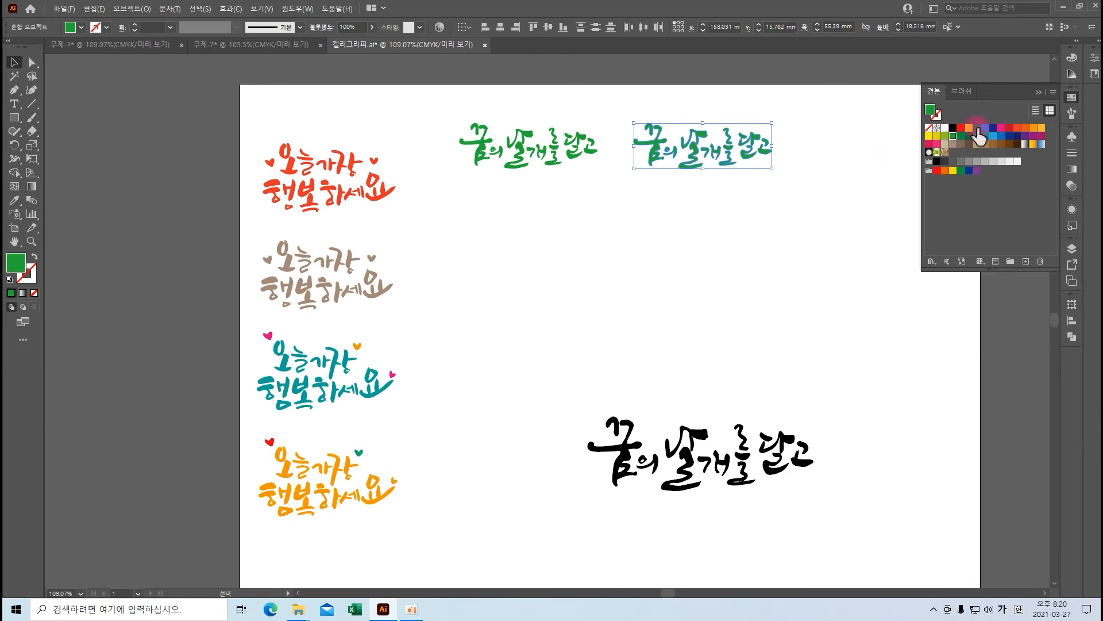
pyautogui.moveTo(692, 171); pyautogui.dragTo(513, 290)
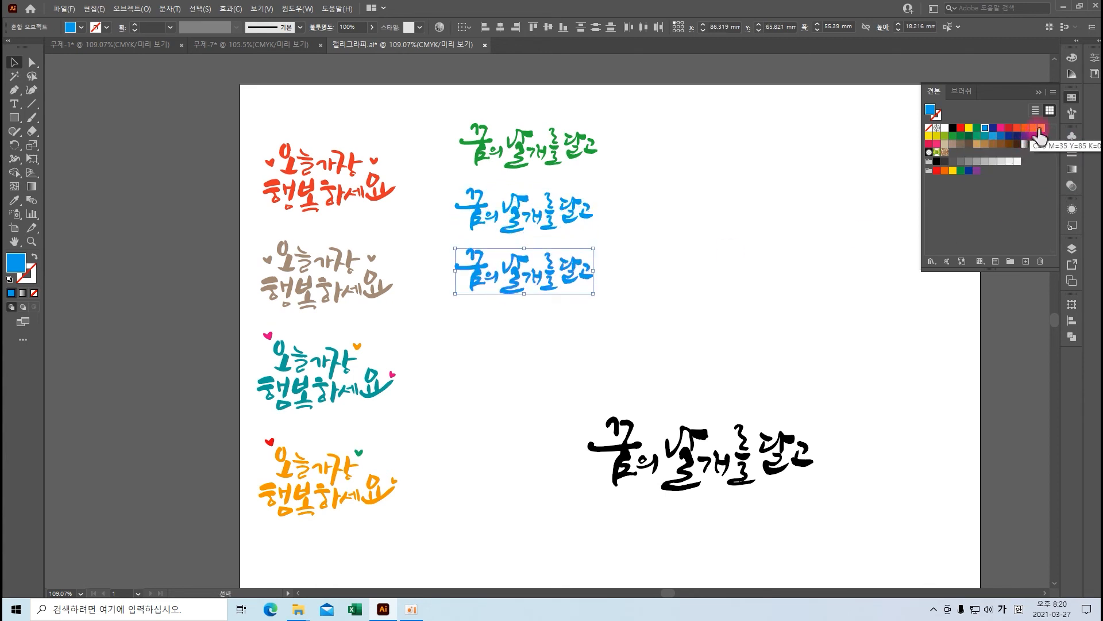
pyautogui.click(1037, 128)
# Delete the large black original lettering from the lower part of the artboard.
pyautogui.click(672, 394)
pyautogui.moveTo(653, 364); pyautogui.dragTo(623, 351)
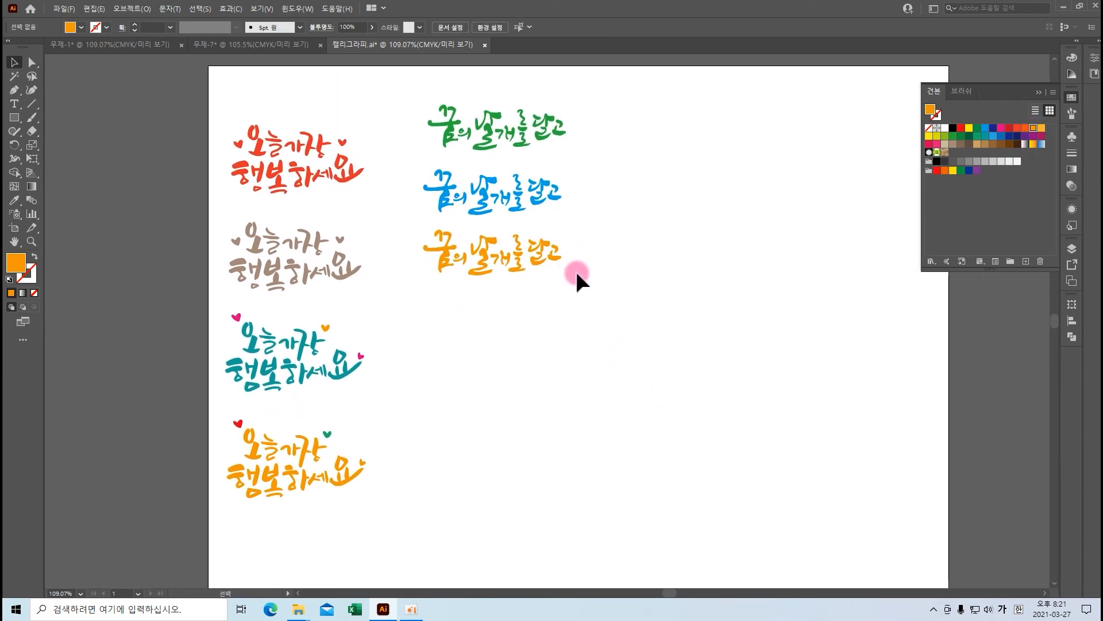
pyautogui.moveTo(160, 100); pyautogui.dragTo(373, 512)
pyautogui.click(438, 462)
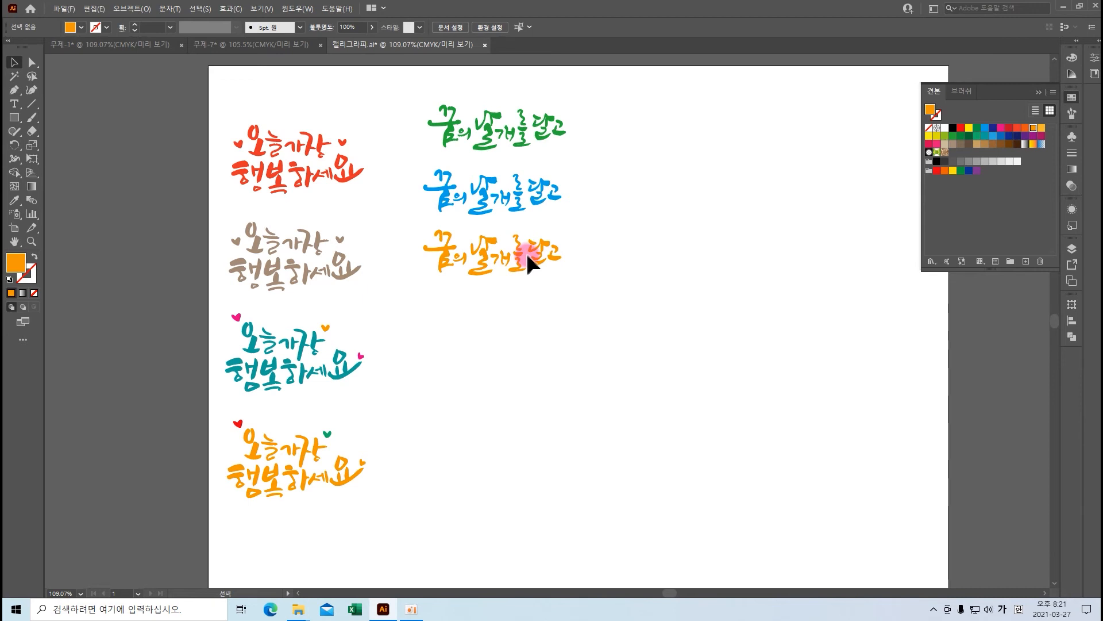
# Reshape the blue lettering's anchor points, extending the horizontal stroke of 꿈 to the left and the bottom stroke of 고 up and outward.
pyautogui.hotkey('ctrl', '=')
pyautogui.hotkey('ctrl', '=')
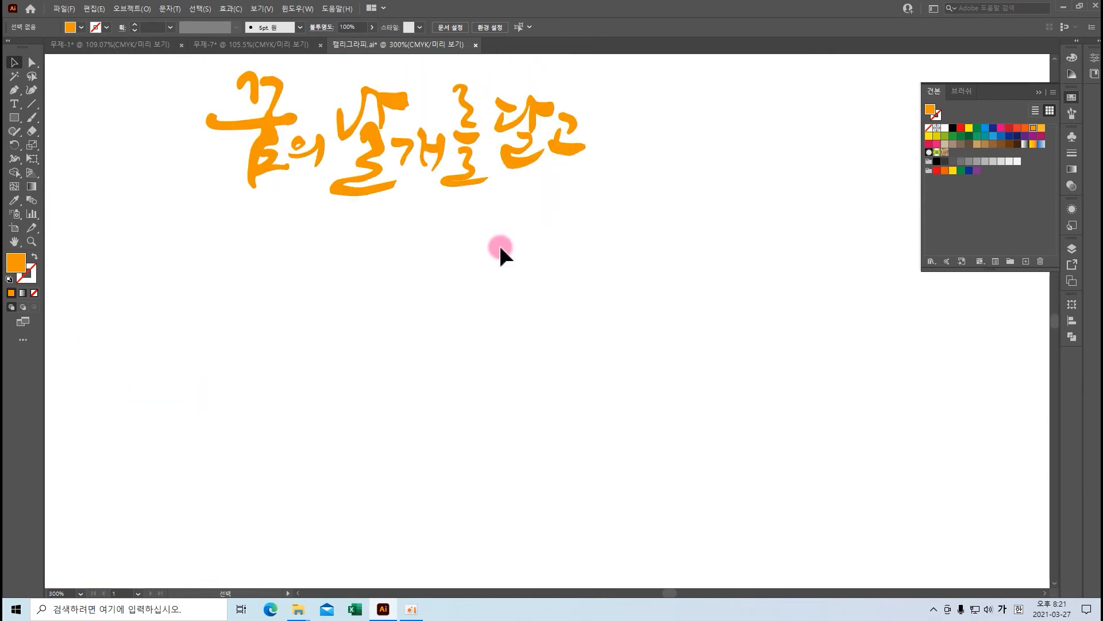
pyautogui.moveTo(369, 227); pyautogui.dragTo(432, 428)
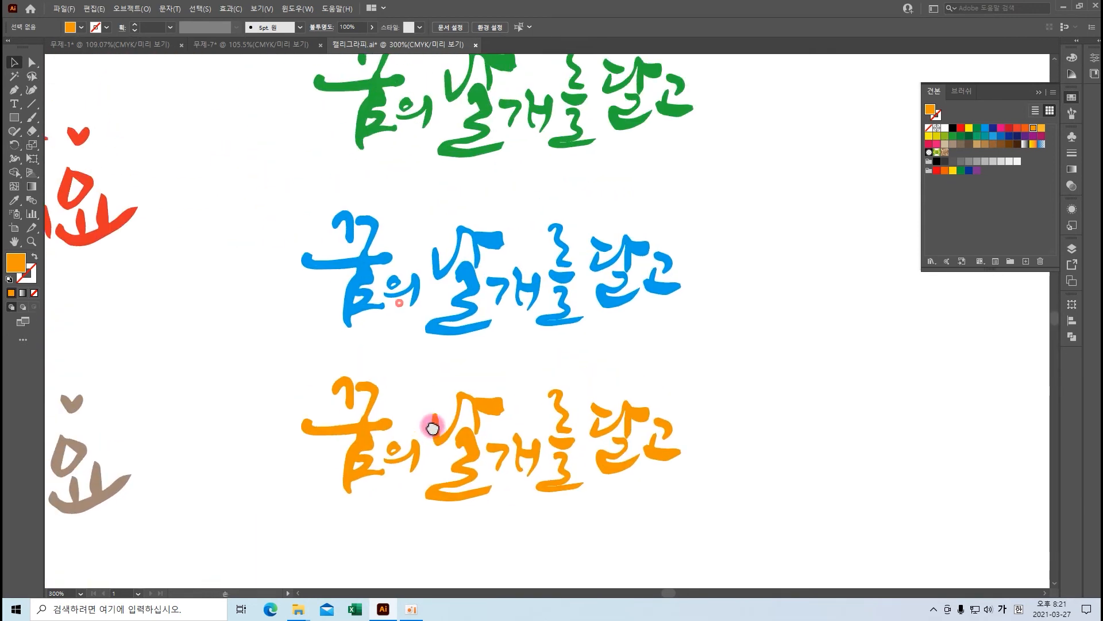
pyautogui.scroll(5, 433, 428)
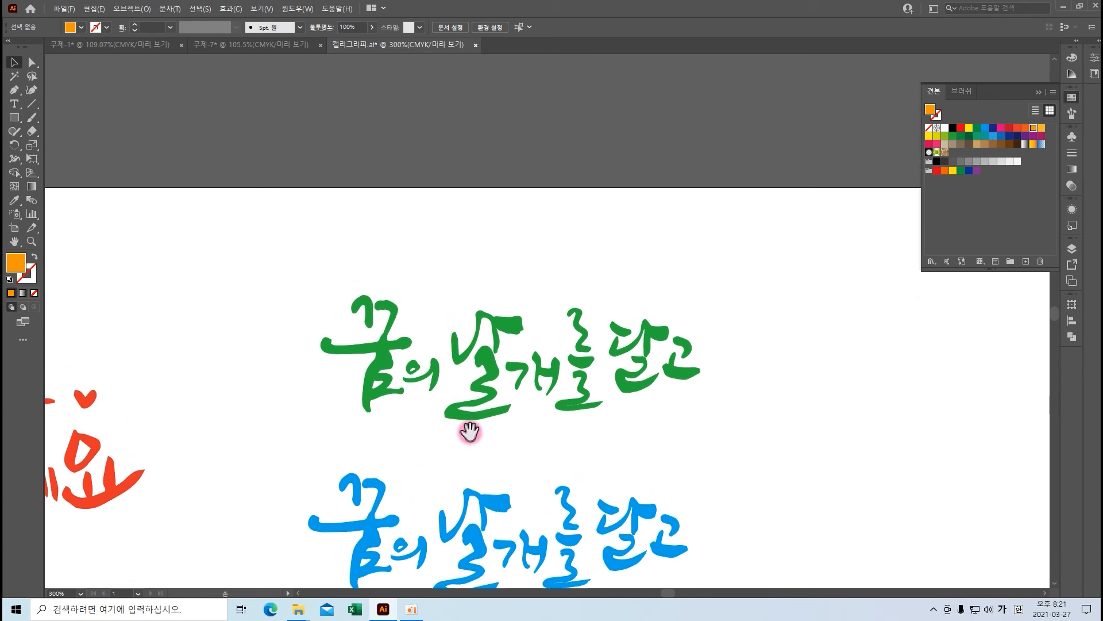
pyautogui.moveTo(470, 434); pyautogui.dragTo(512, 368)
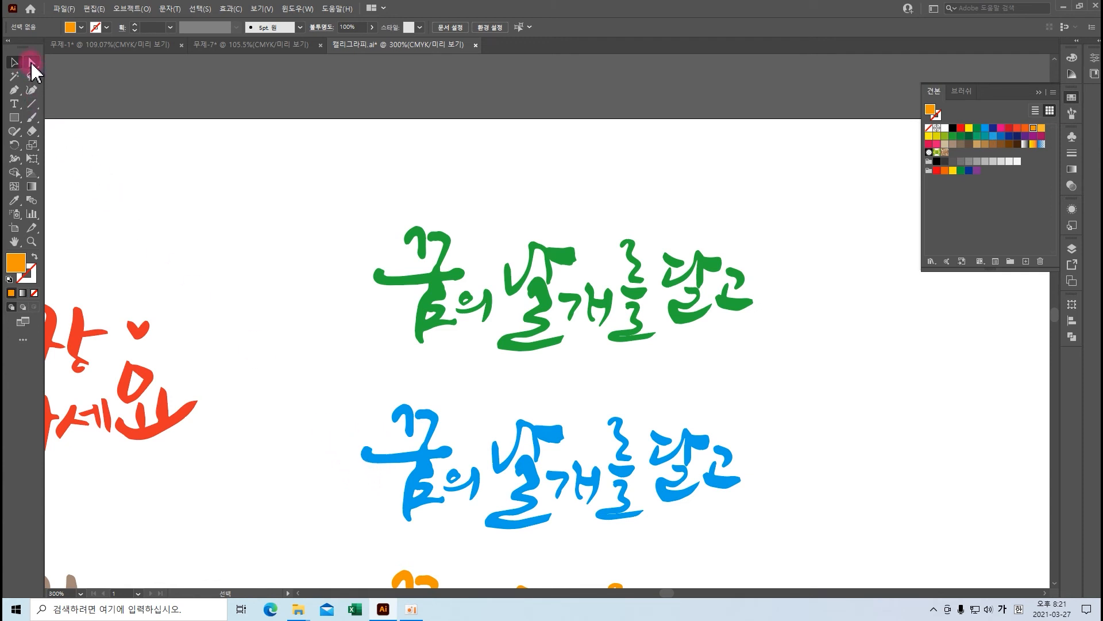
pyautogui.click(32, 63)
pyautogui.moveTo(339, 436); pyautogui.dragTo(383, 491)
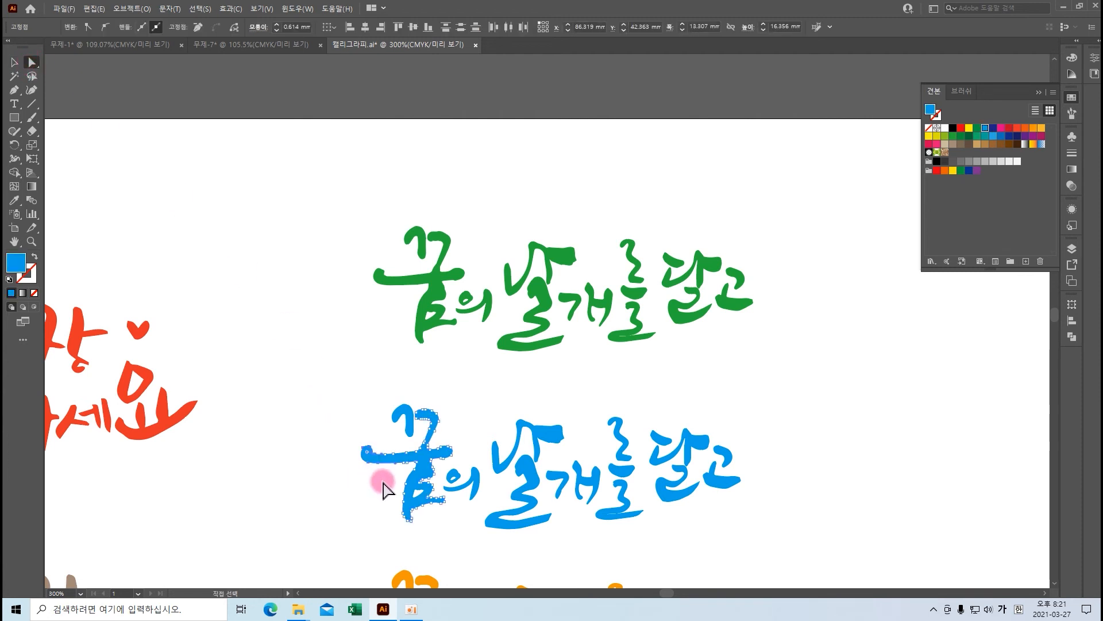
pyautogui.moveTo(367, 464)
pyautogui.mouseDown()
pyautogui.moveTo(338, 465)
pyautogui.moveTo(389, 460)
pyautogui.moveTo(370, 454)
pyautogui.mouseUp()
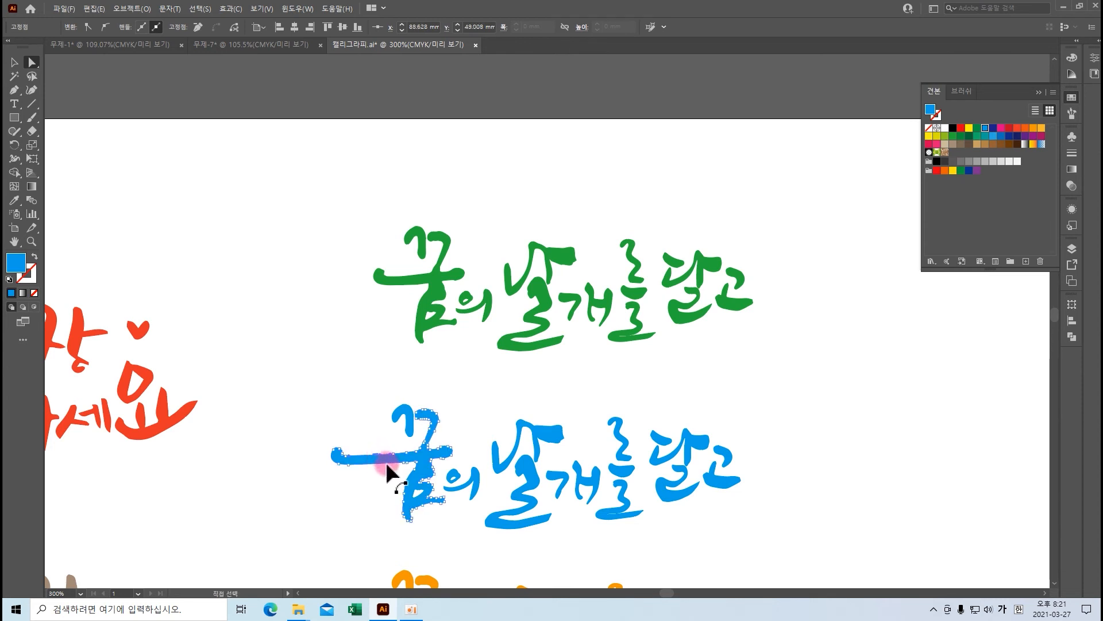
pyautogui.click(364, 487)
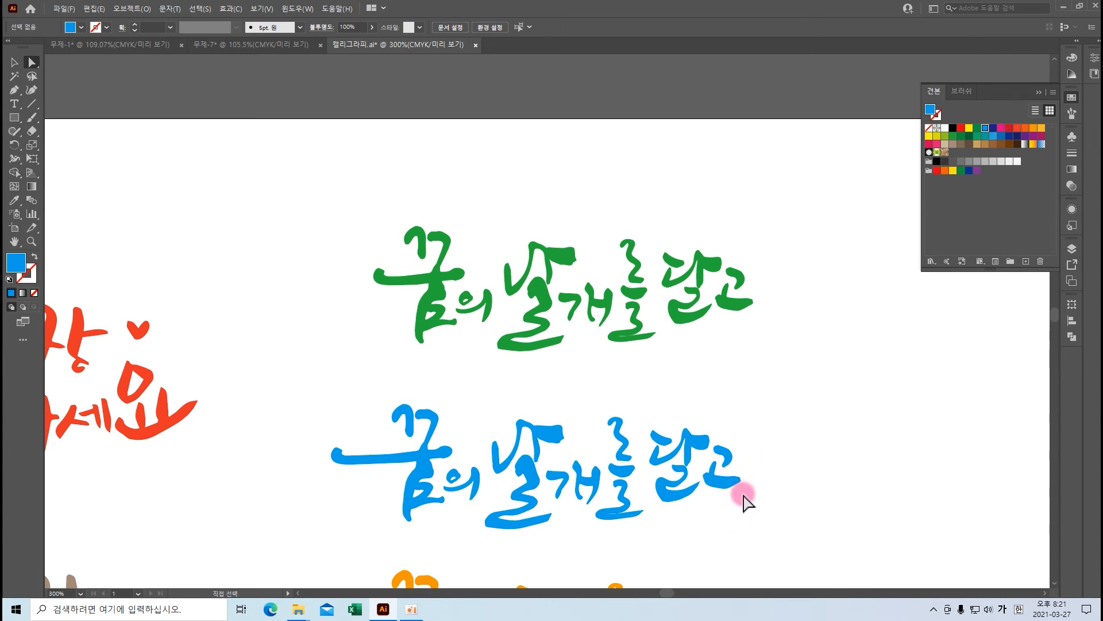
pyautogui.moveTo(747, 493)
pyautogui.mouseDown()
pyautogui.moveTo(729, 471)
pyautogui.moveTo(750, 471)
pyautogui.mouseUp()
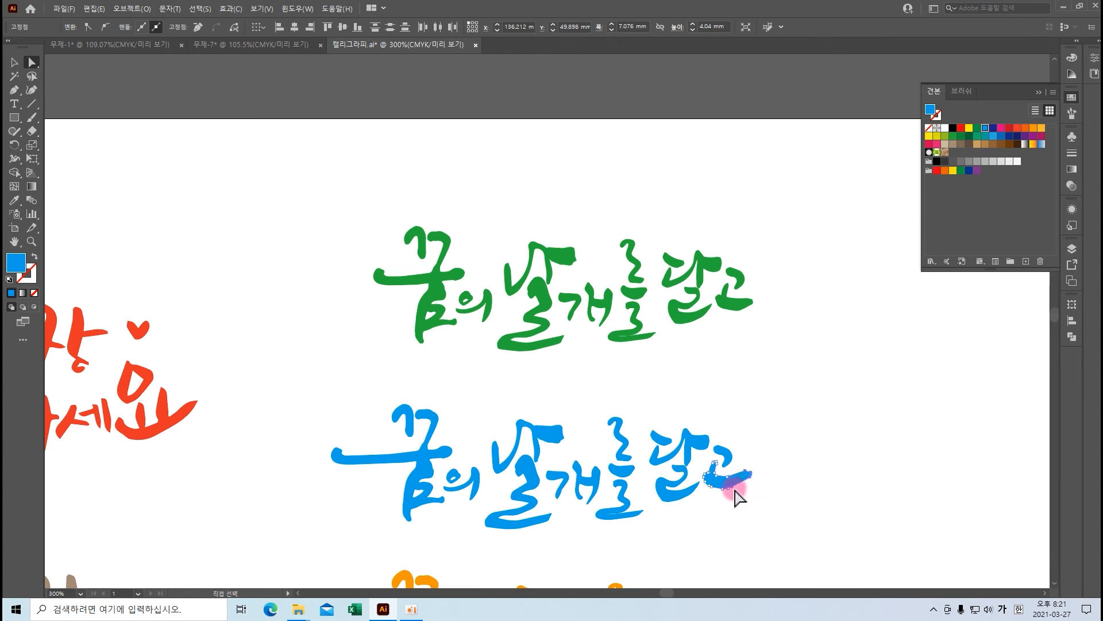
pyautogui.click(785, 492)
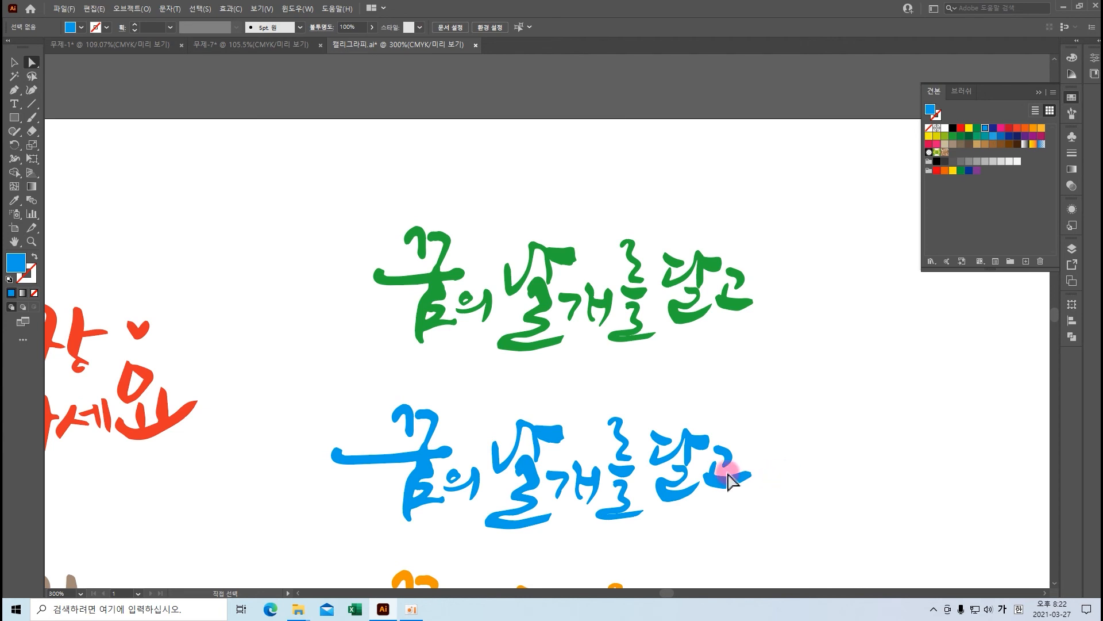
# Move both columns of colored lettering off the artboard, side by side beyond its right edge.
pyautogui.hotkey('ctrl', '1')
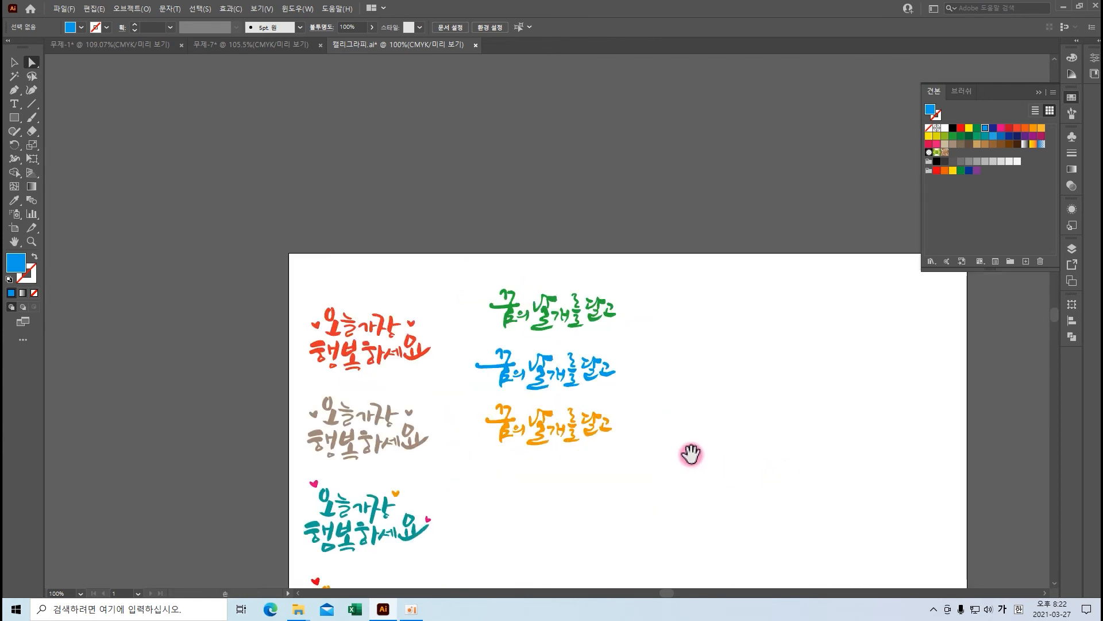
pyautogui.moveTo(692, 453); pyautogui.dragTo(552, 291)
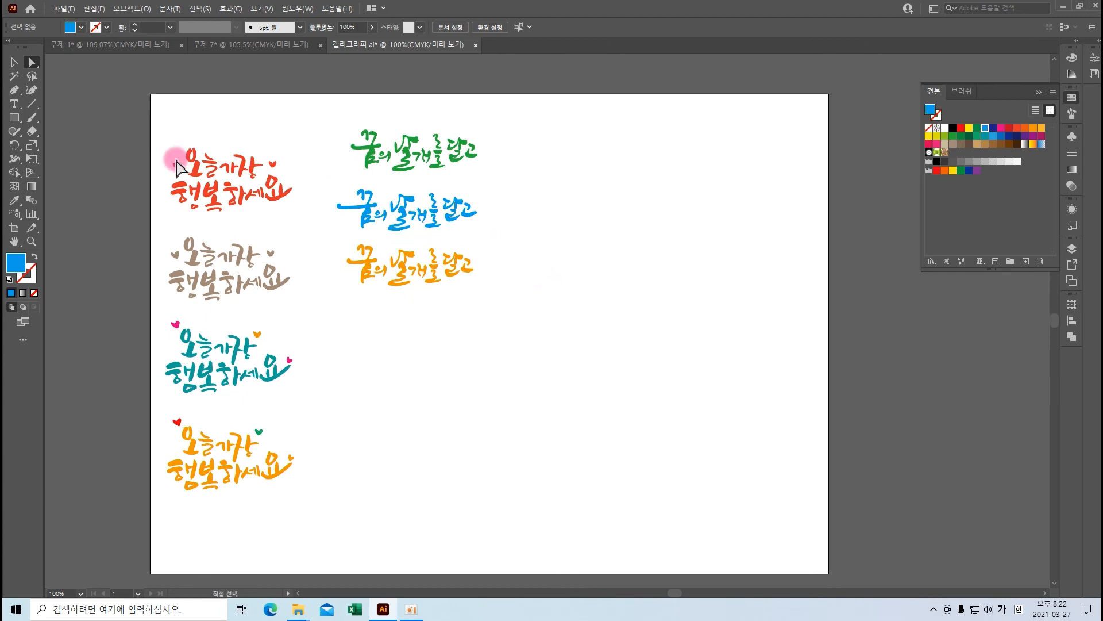
pyautogui.click(14, 62)
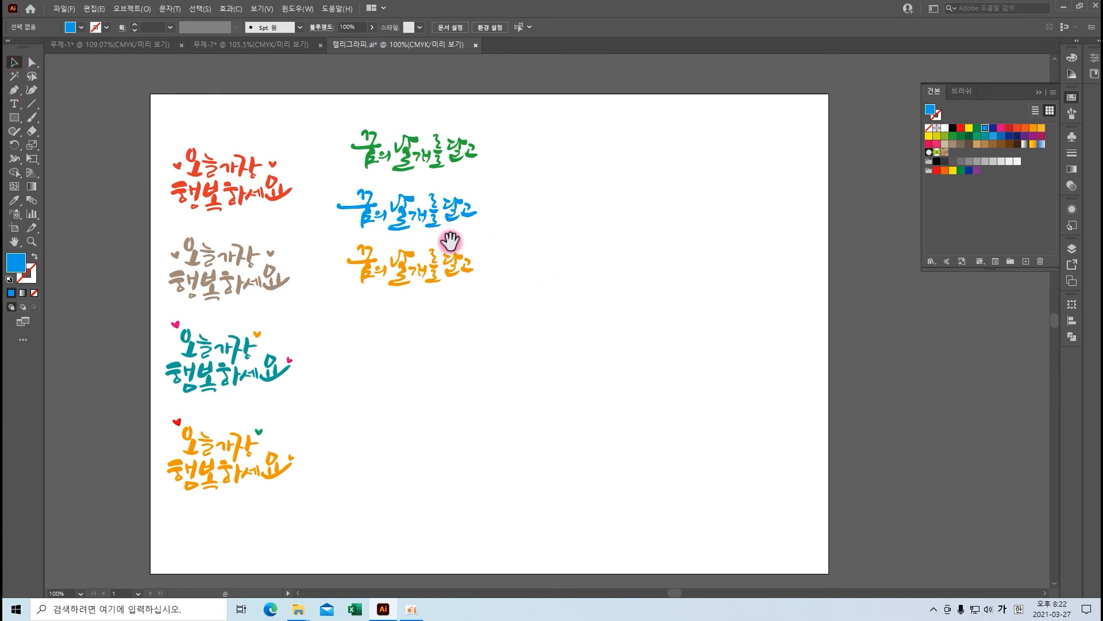
pyautogui.moveTo(452, 244); pyautogui.dragTo(533, 247)
pyautogui.moveTo(230, 134); pyautogui.dragTo(419, 505)
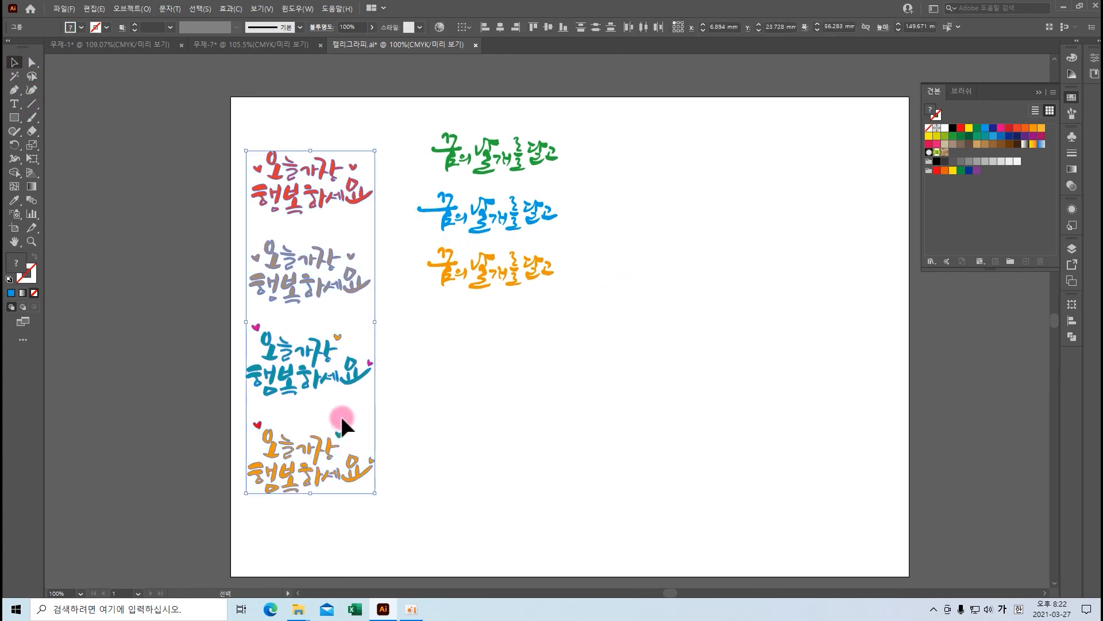
pyautogui.moveTo(337, 384); pyautogui.dragTo(1017, 425)
pyautogui.hscroll(3, 828, 389)
pyautogui.moveTo(209, 103); pyautogui.dragTo(383, 337)
pyautogui.moveTo(325, 281); pyautogui.dragTo(967, 458)
pyautogui.moveTo(573, 381); pyautogui.dragTo(729, 381)
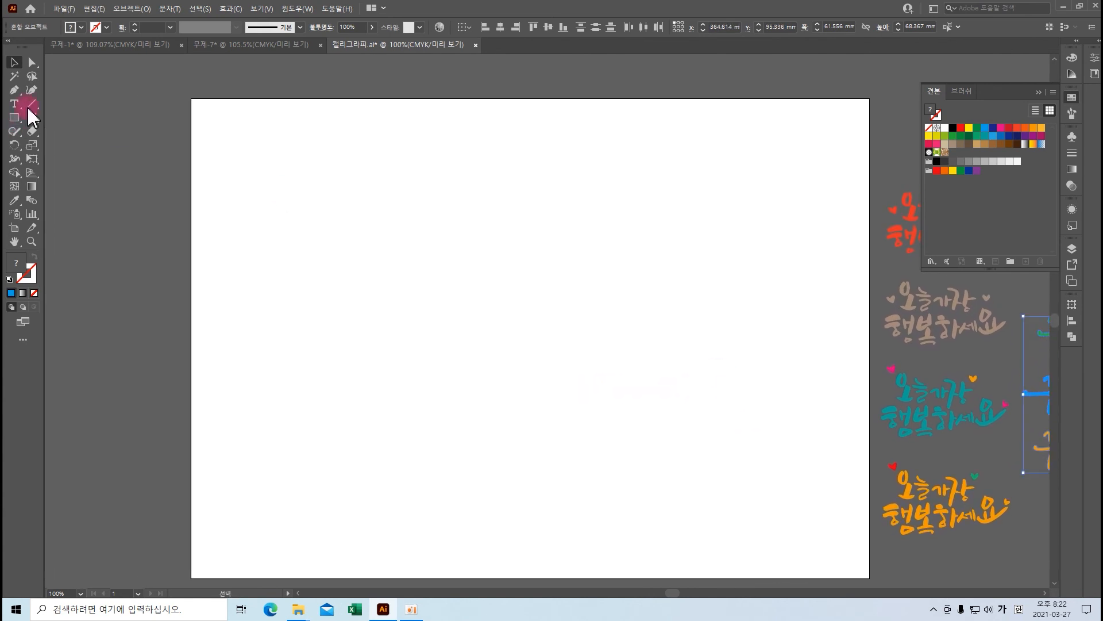
# Place the image 1074134 as a linked background photo on the artboard, enlarging it so it extends past all the artboard edges.
pyautogui.click(70, 11)
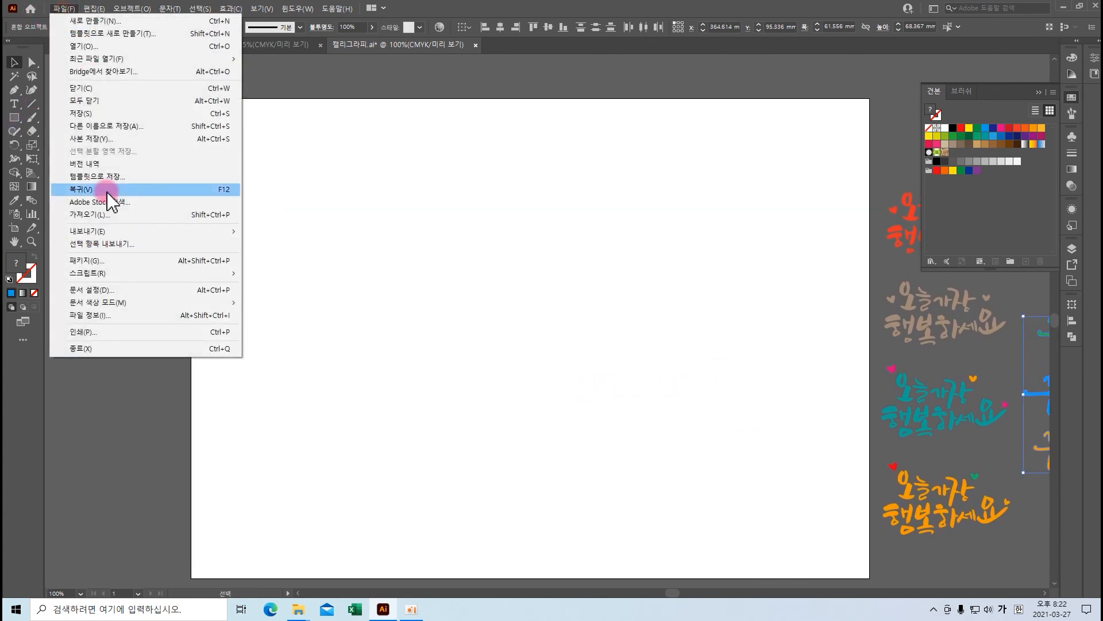
pyautogui.click(109, 217)
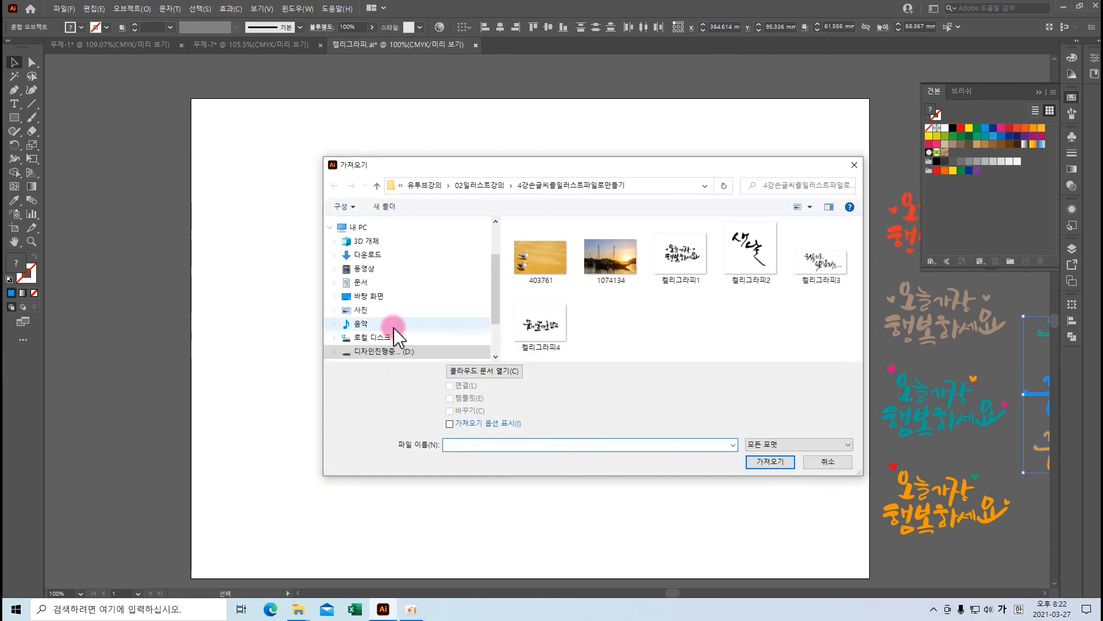
pyautogui.click(634, 267)
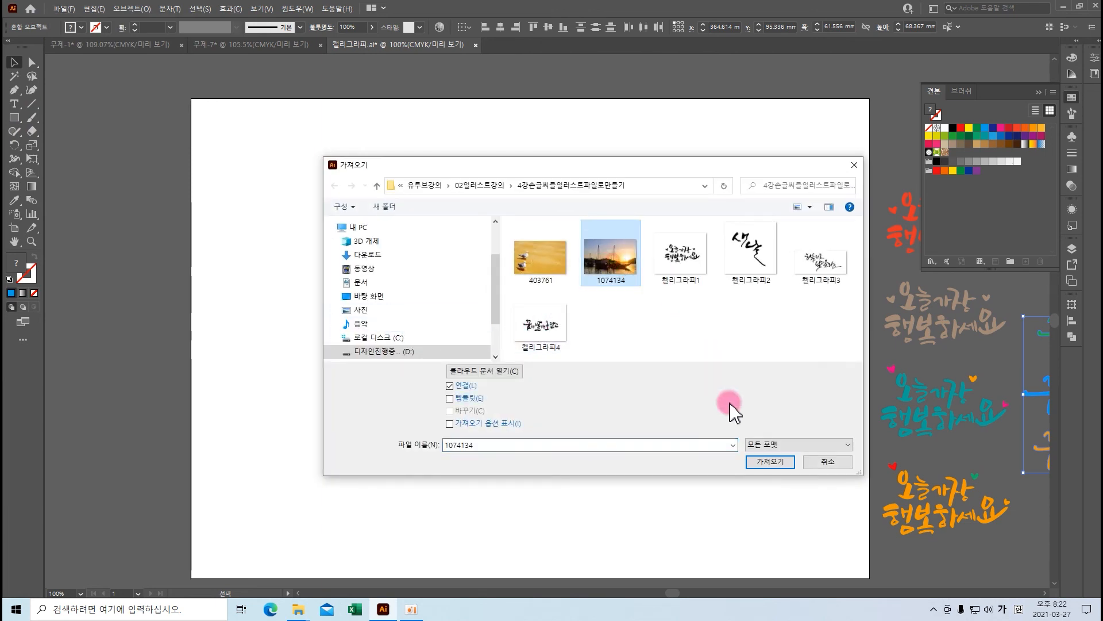
pyautogui.click(780, 461)
pyautogui.moveTo(192, 100); pyautogui.dragTo(867, 511)
pyautogui.moveTo(694, 317); pyautogui.dragTo(551, 439)
pyautogui.moveTo(821, 532); pyautogui.dragTo(873, 575)
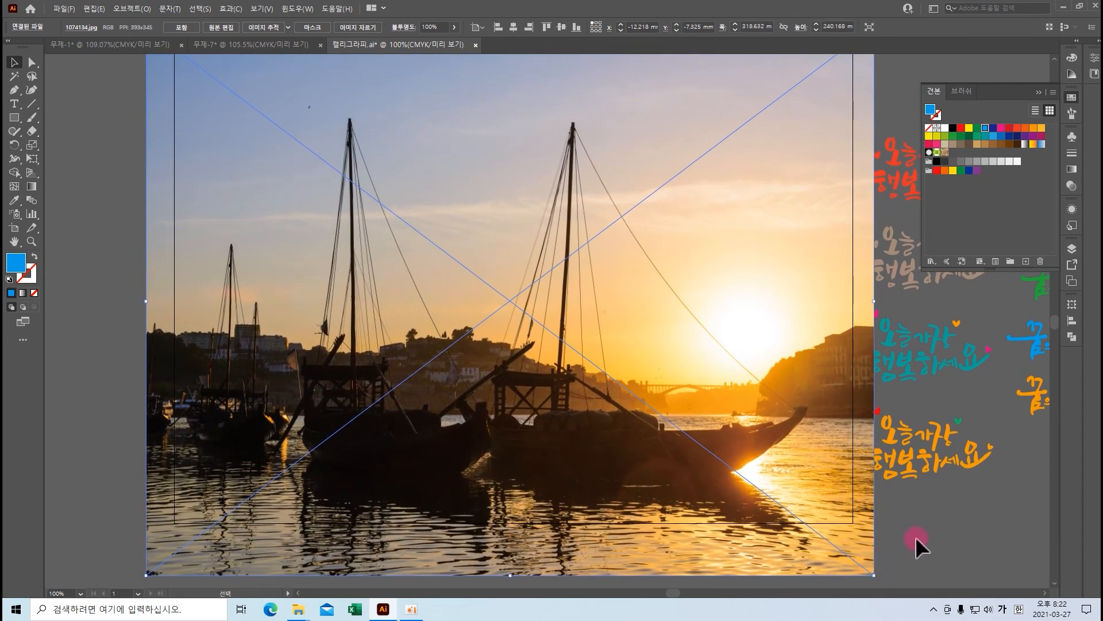
pyautogui.click(917, 546)
# Select all parts of the green 꿈의 날개를 달고 lettering beside the artboard and group them.
pyautogui.moveTo(517, 289); pyautogui.dragTo(281, 352)
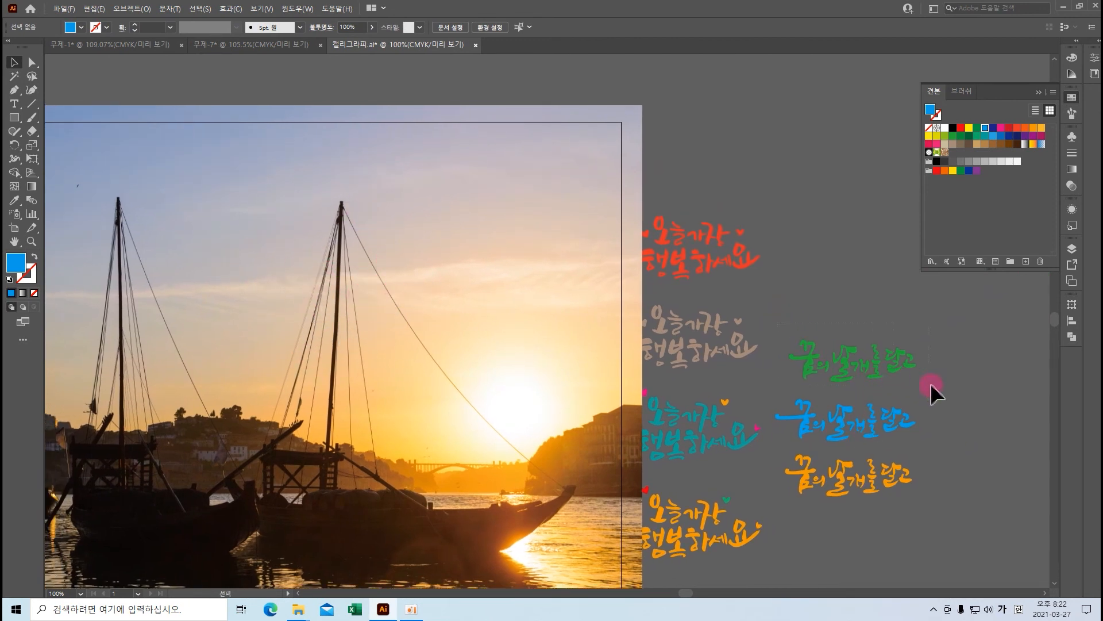
pyautogui.moveTo(940, 393); pyautogui.dragTo(976, 396)
pyautogui.press('a')
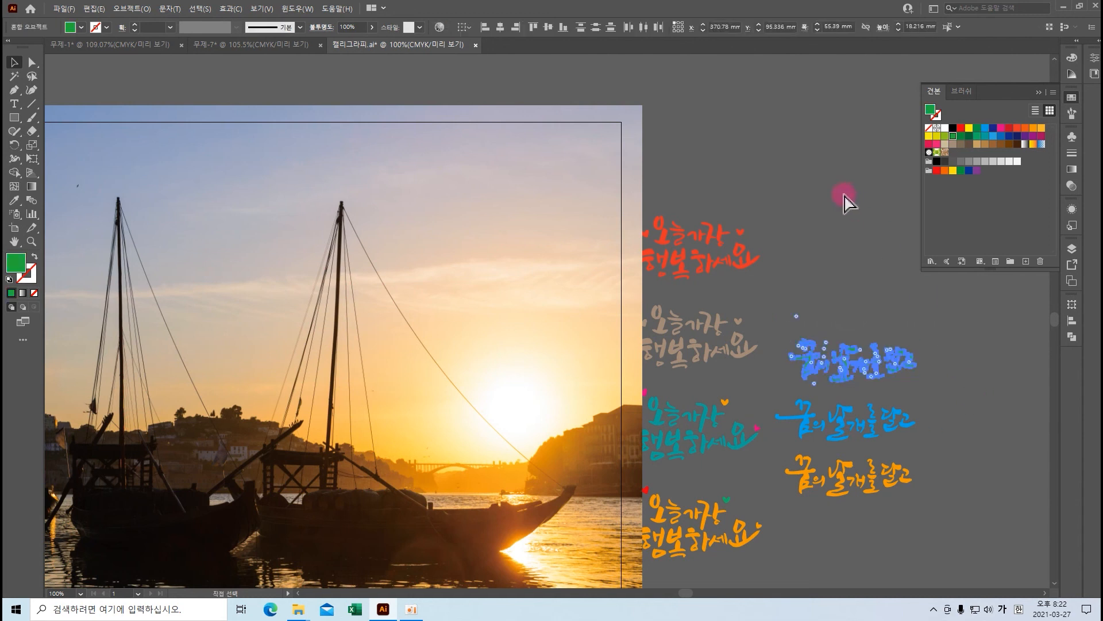
pyautogui.hotkey('ctrl', 'g')
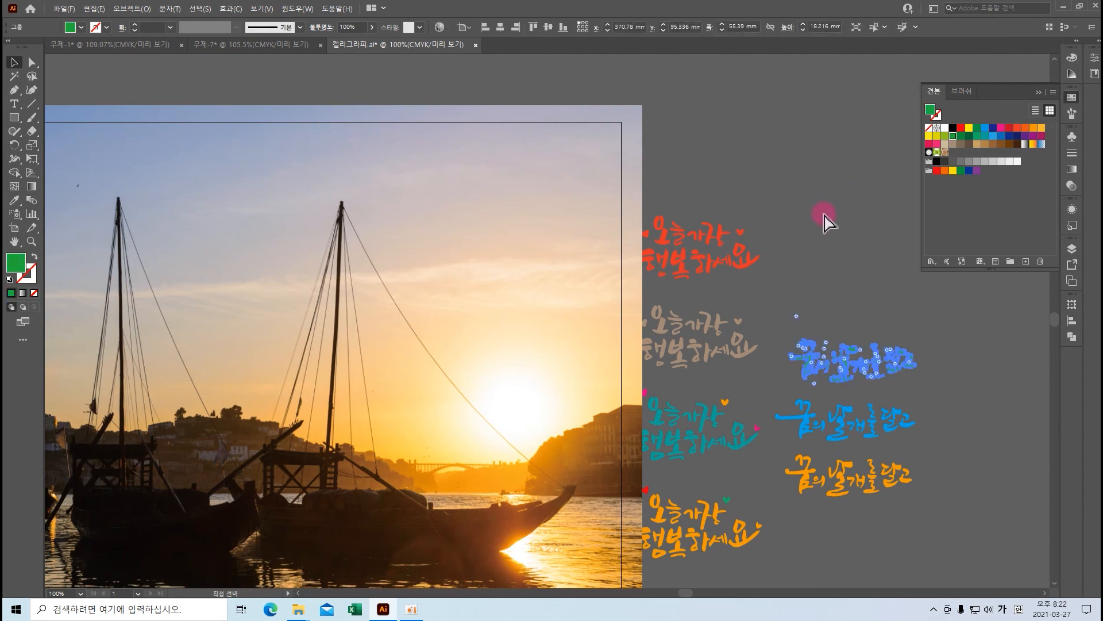
pyautogui.click(751, 177)
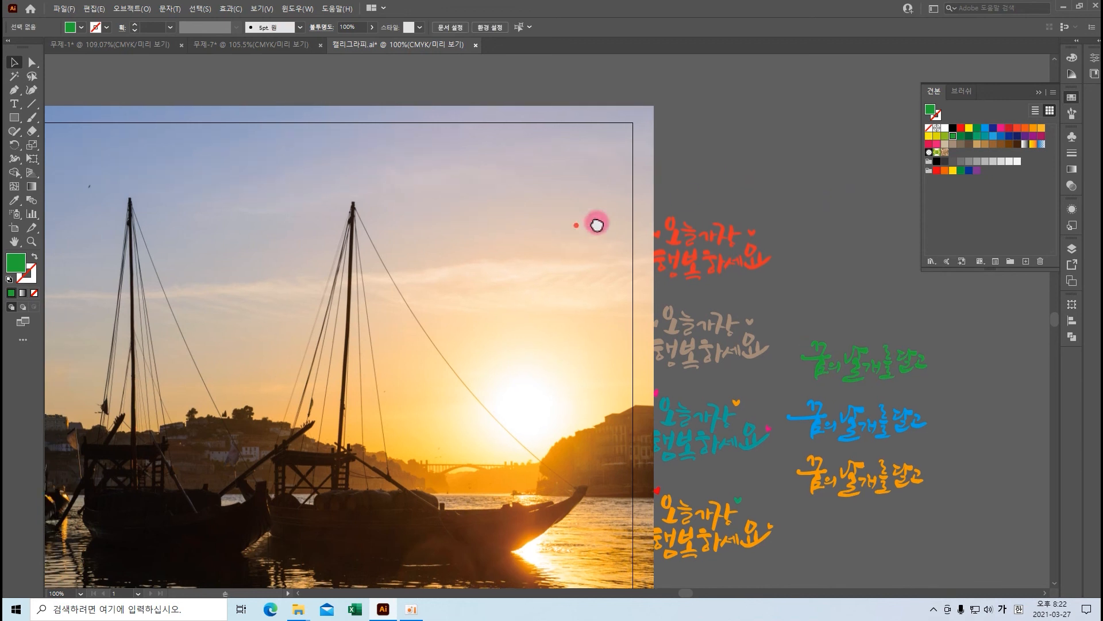
# Paste a copy of the green lettering onto the sunset photo, enlarge it to about 130 mm wide, and position it across the masts.
pyautogui.moveTo(573, 227); pyautogui.dragTo(782, 208)
pyautogui.hotkey('ctrl', 'v')
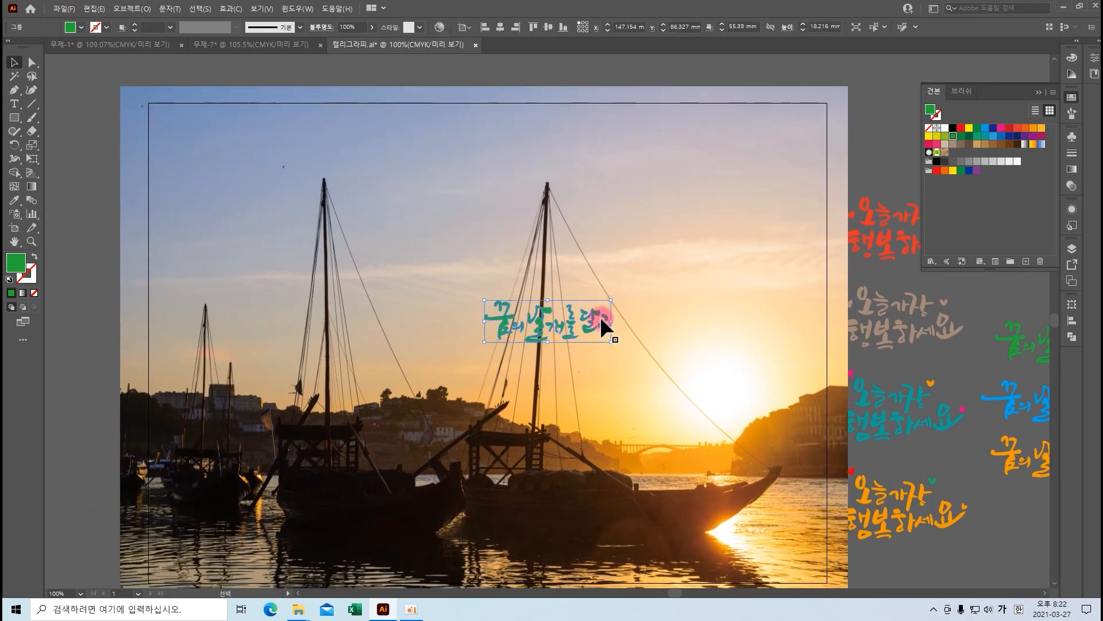
pyautogui.moveTo(614, 301); pyautogui.dragTo(778, 225)
pyautogui.moveTo(730, 305); pyautogui.dragTo(621, 293)
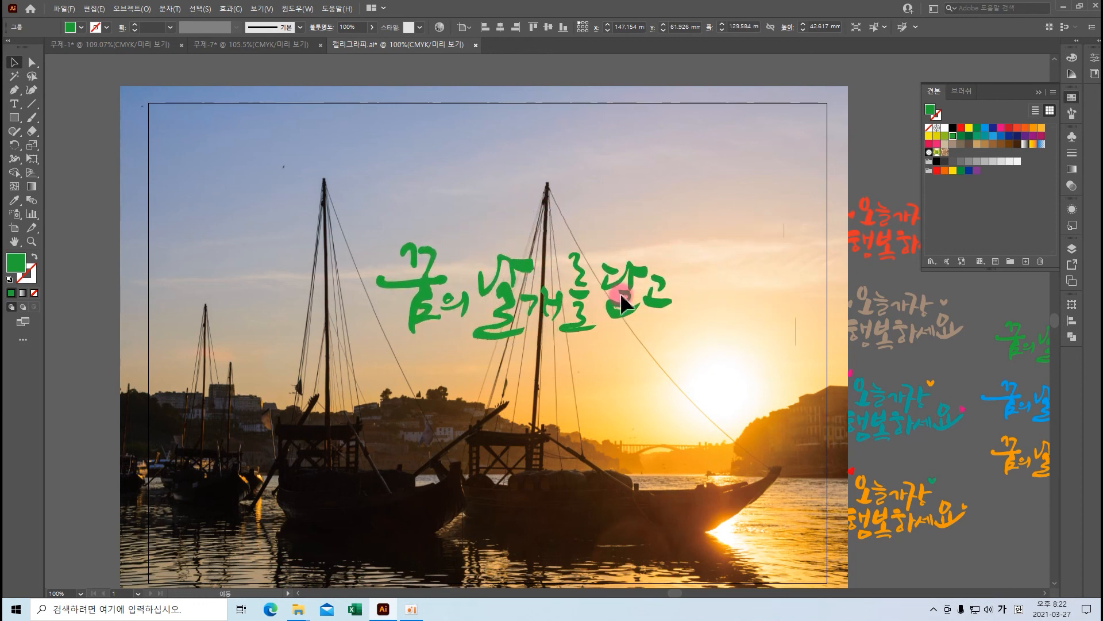
# Fill the enlarged lettering on the photo with white.
pyautogui.moveTo(932, 155); pyautogui.dragTo(945, 137)
pyautogui.click(945, 128)
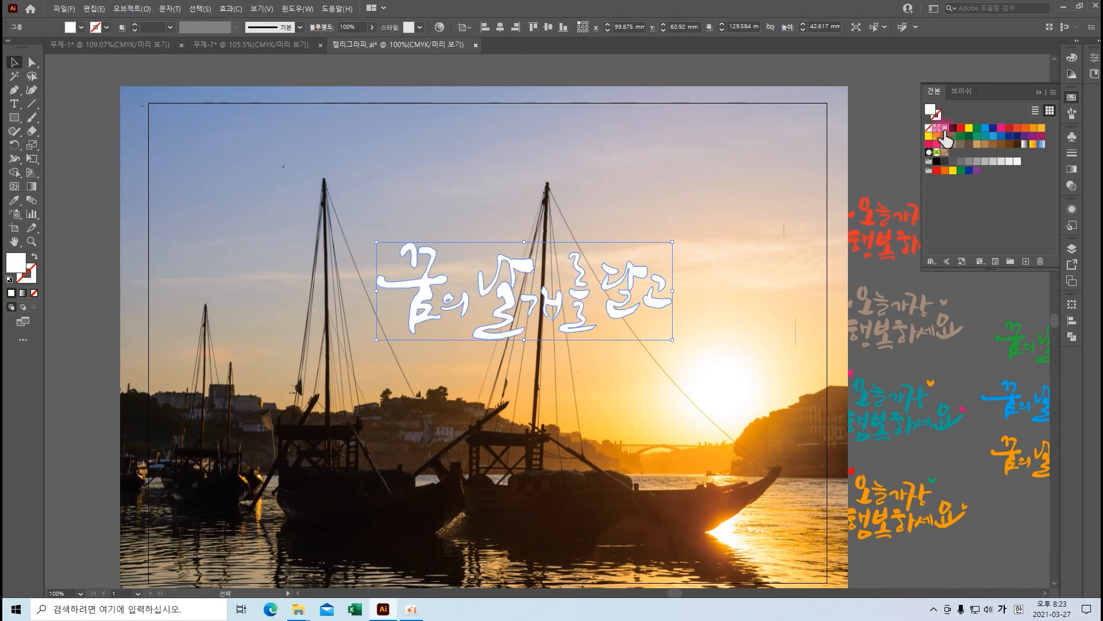
pyautogui.click(876, 174)
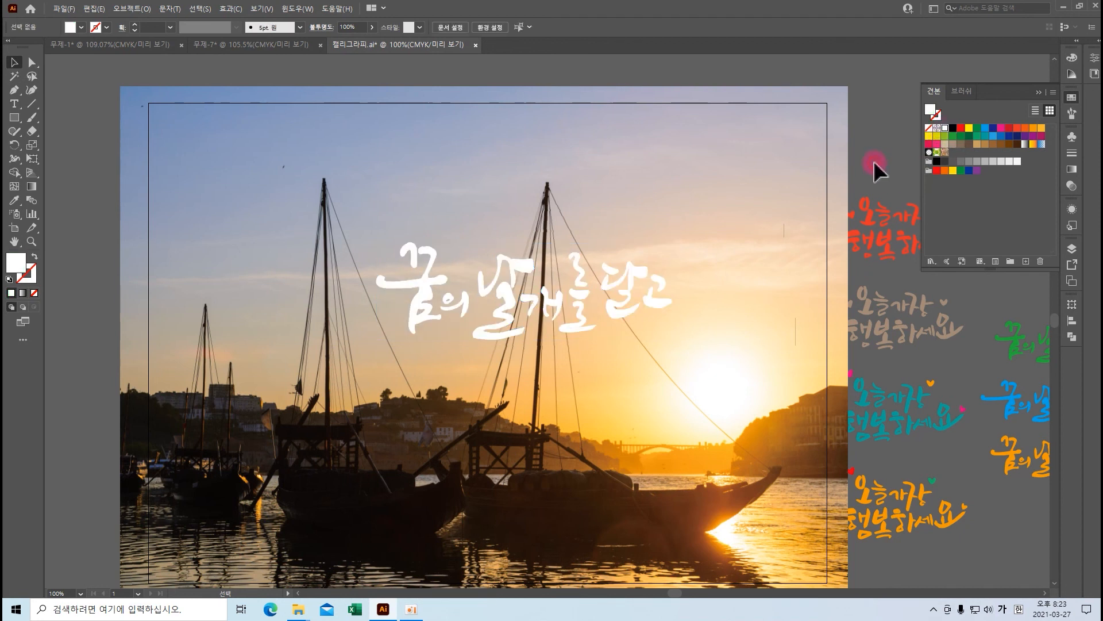
# Apply a black Drop Shadow to the white lettering with Multiply mode, 75% opacity, 0 mm X and Y offsets and 1 mm blur.
pyautogui.click(576, 331)
pyautogui.click(612, 313)
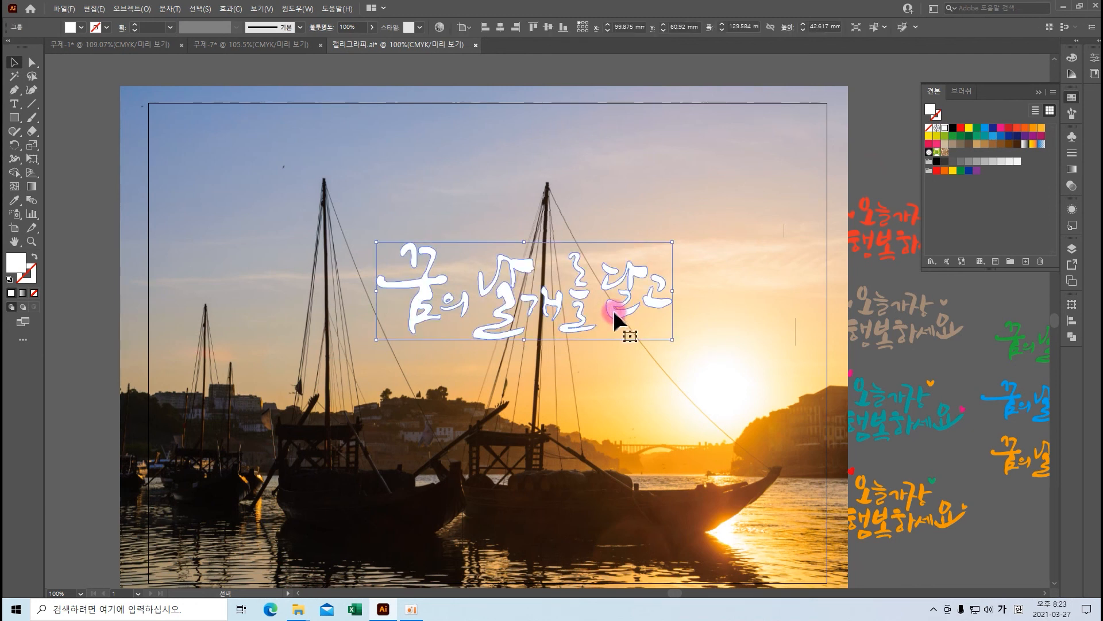
pyautogui.click(232, 8)
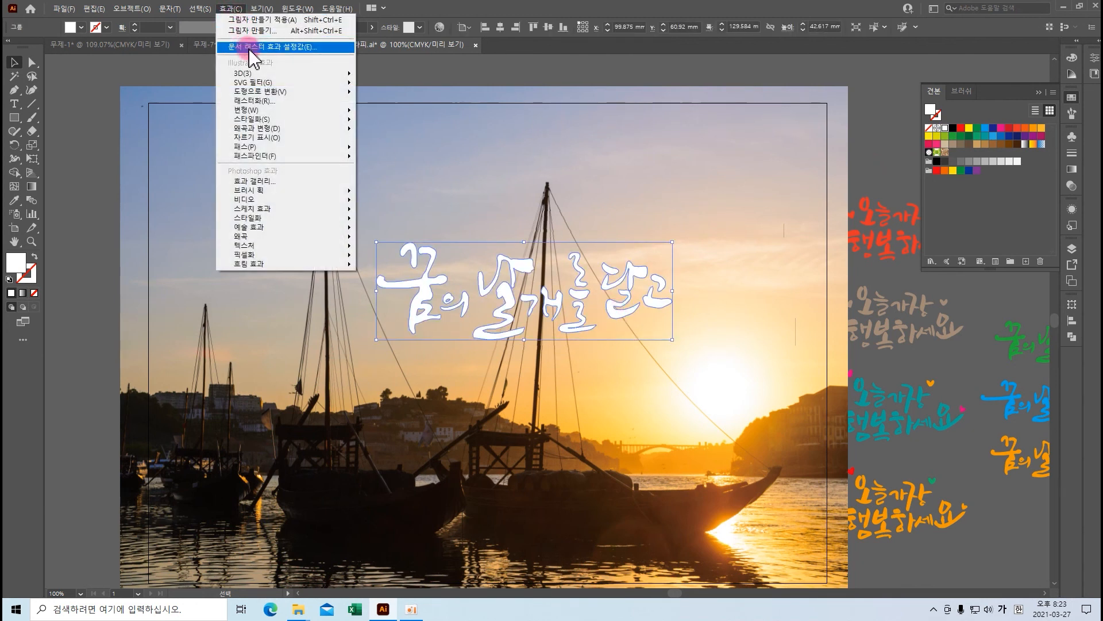
pyautogui.click(260, 119)
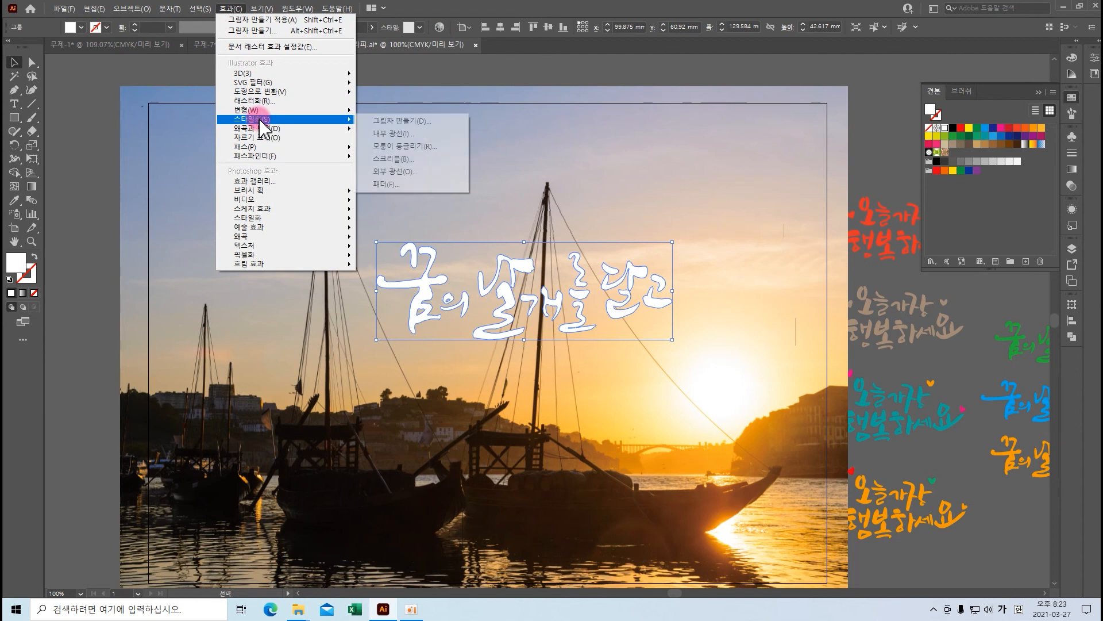
pyautogui.click(374, 120)
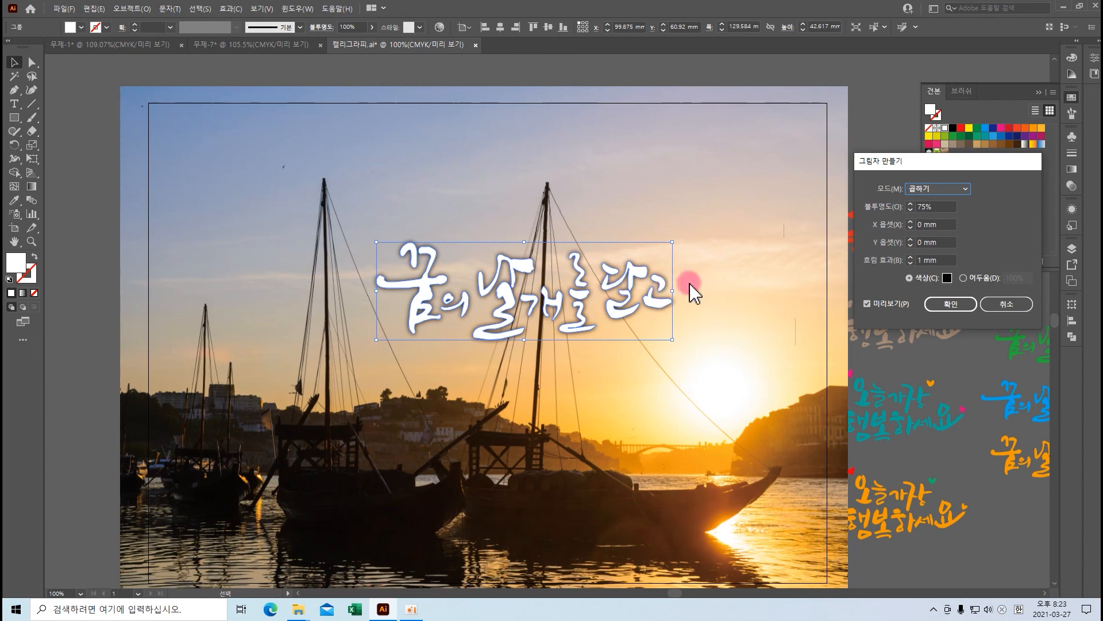
pyautogui.click(949, 303)
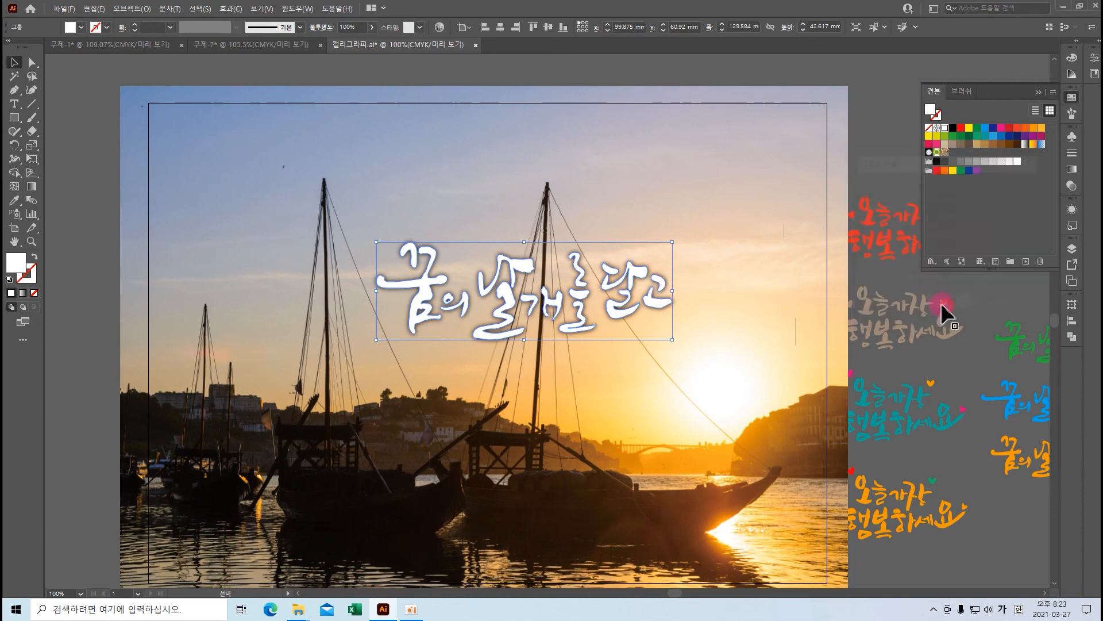
# Move the shadowed white lettering slightly up and to the right in the sky, leaving it deselected.
pyautogui.click(864, 183)
pyautogui.moveTo(706, 234); pyautogui.dragTo(641, 192)
pyautogui.moveTo(575, 263)
pyautogui.mouseDown()
pyautogui.moveTo(573, 274)
pyautogui.moveTo(551, 272)
pyautogui.moveTo(522, 240)
pyautogui.moveTo(437, 275)
pyautogui.moveTo(569, 258)
pyautogui.mouseUp()
pyautogui.click(821, 144)
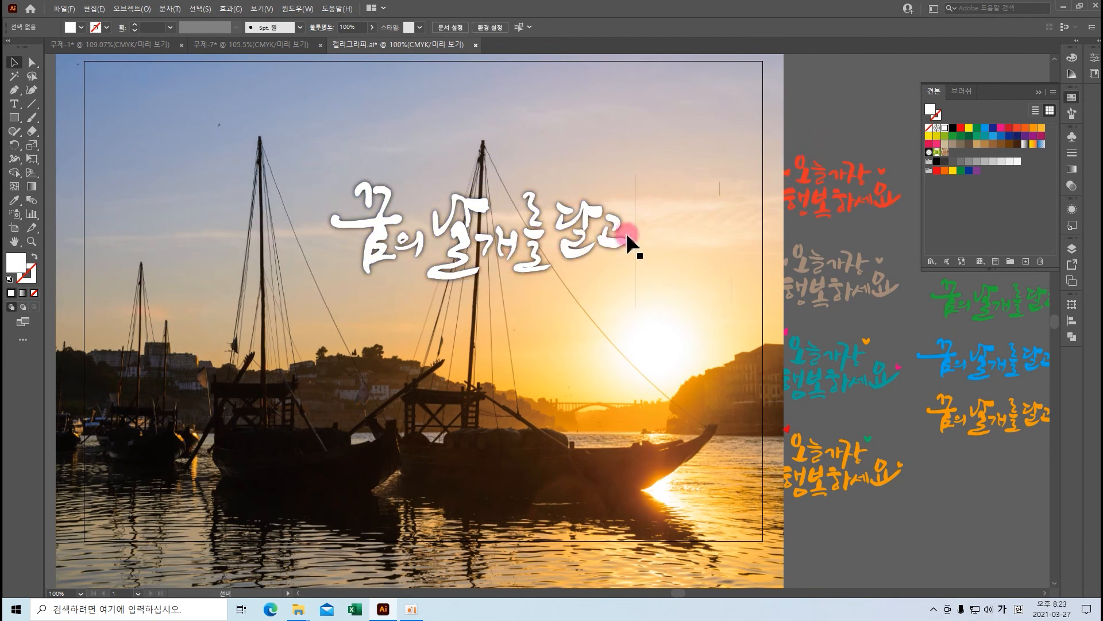